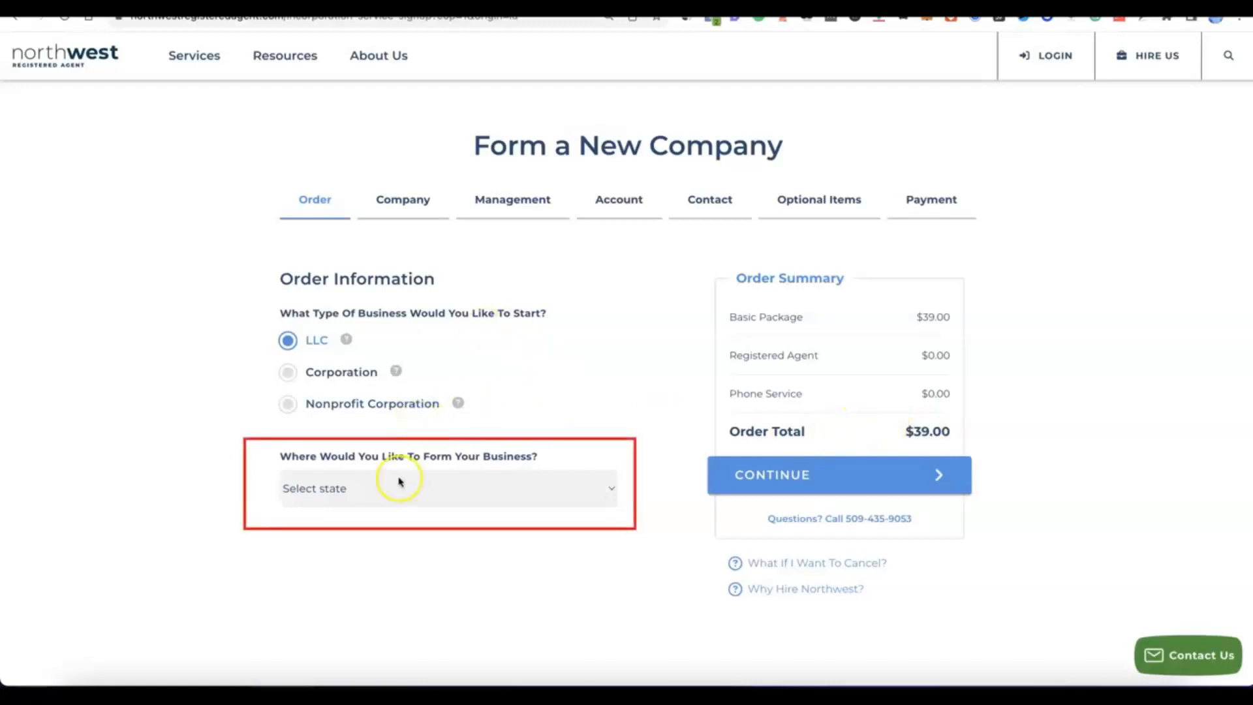
Choose NM - New Mexico as the state for forming the LLC and proceed to the company details
{"action": "left_click", "coordinate": [605, 487]}
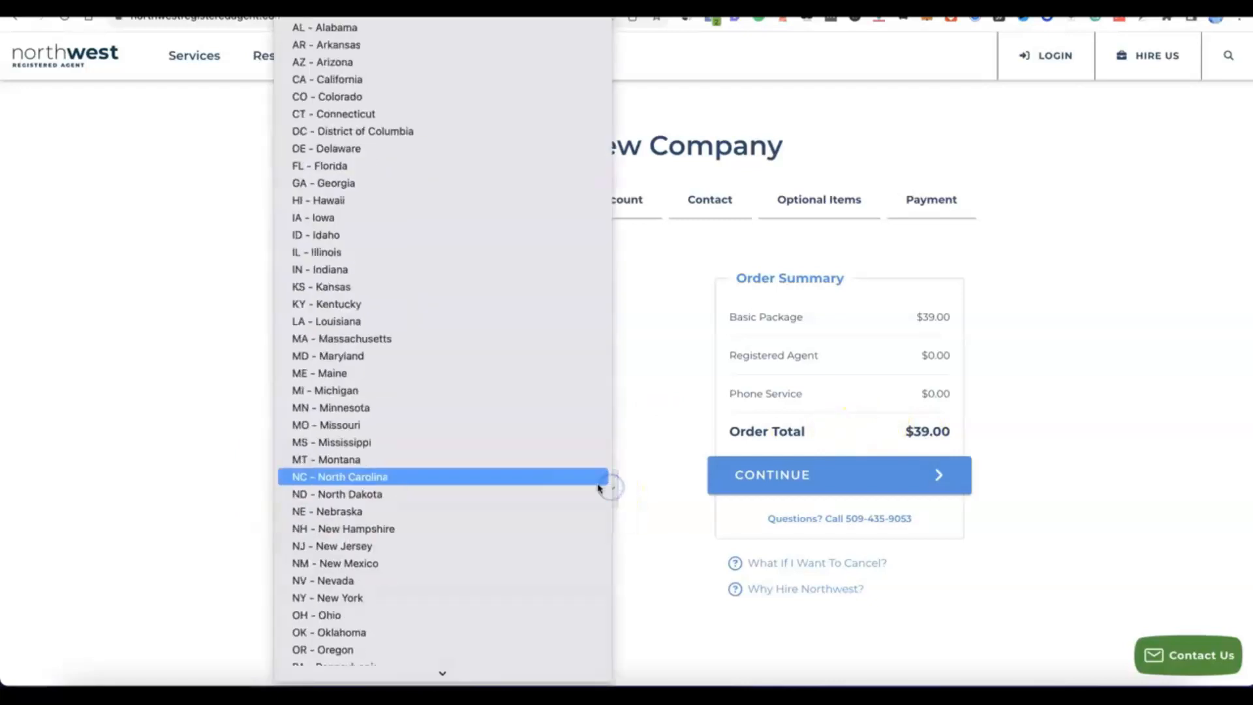
{"action": "scroll", "coordinate": [457, 418], "scroll_direction": "down", "scroll_amount": 5}
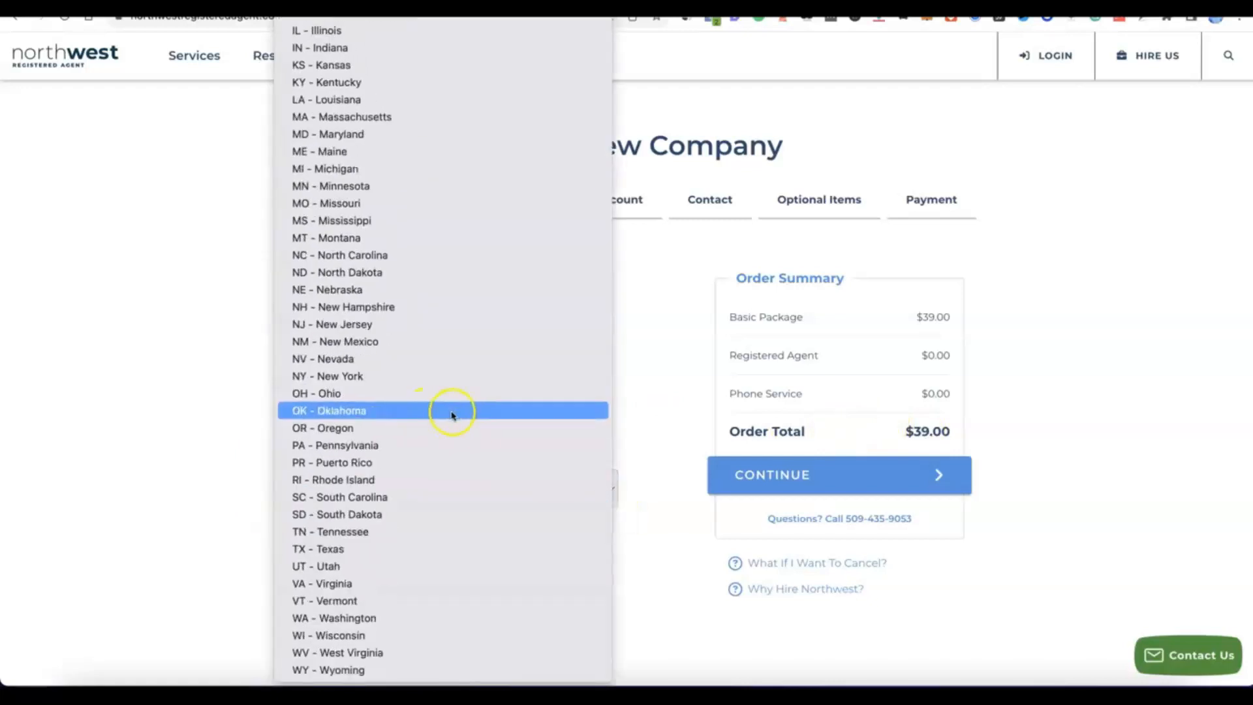
{"action": "left_click", "coordinate": [350, 344]}
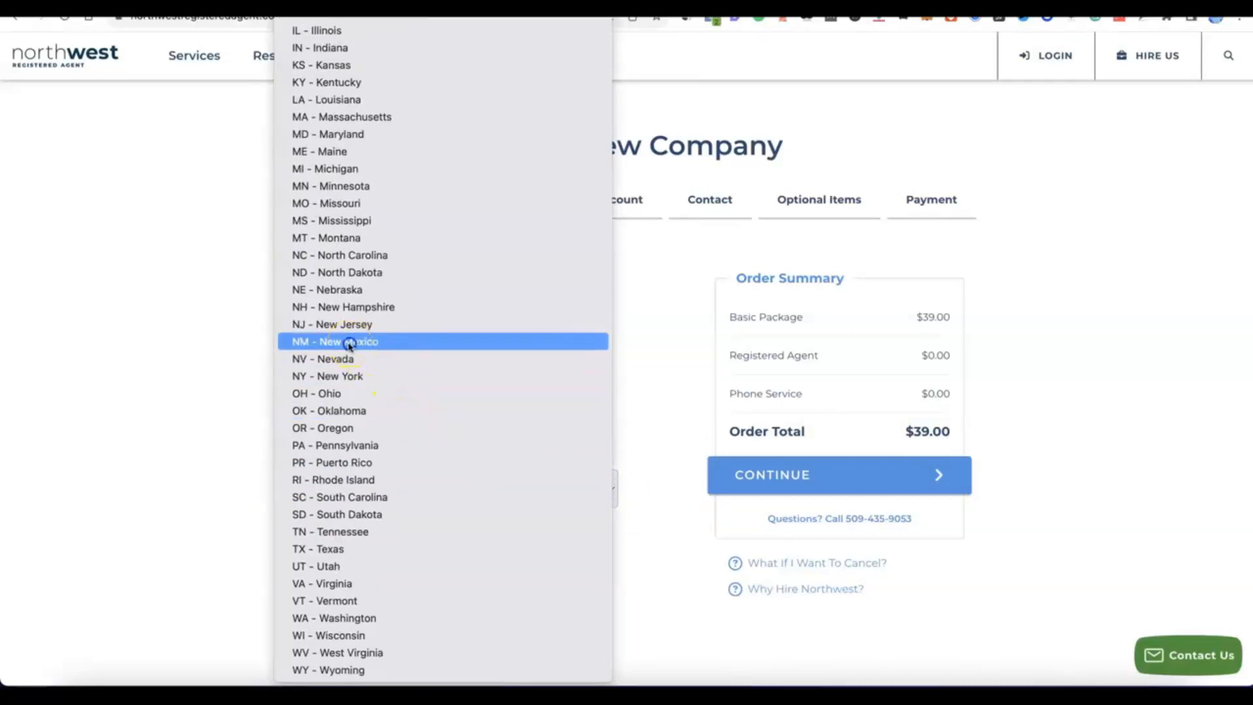
{"action": "scroll", "coordinate": [481, 518], "scroll_direction": "down", "scroll_amount": 3}
{"action": "scroll", "coordinate": [481, 518], "scroll_direction": "up", "scroll_amount": 1}
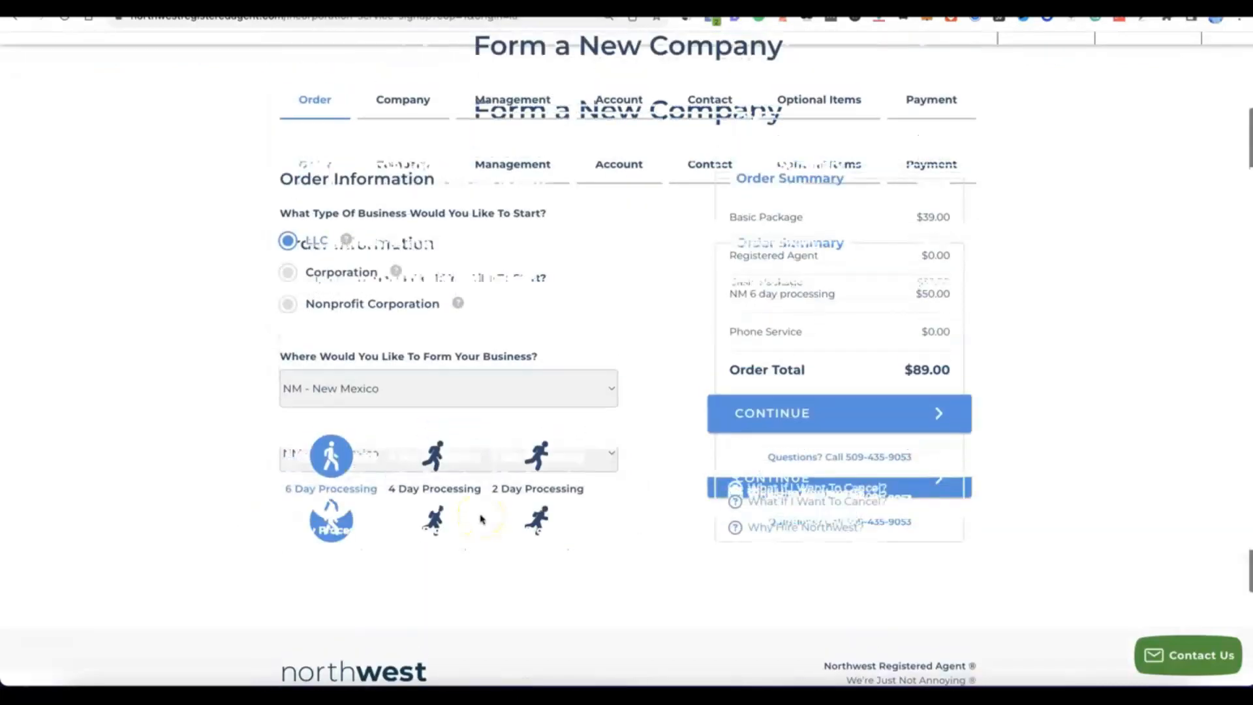
{"action": "left_click", "coordinate": [814, 469]}
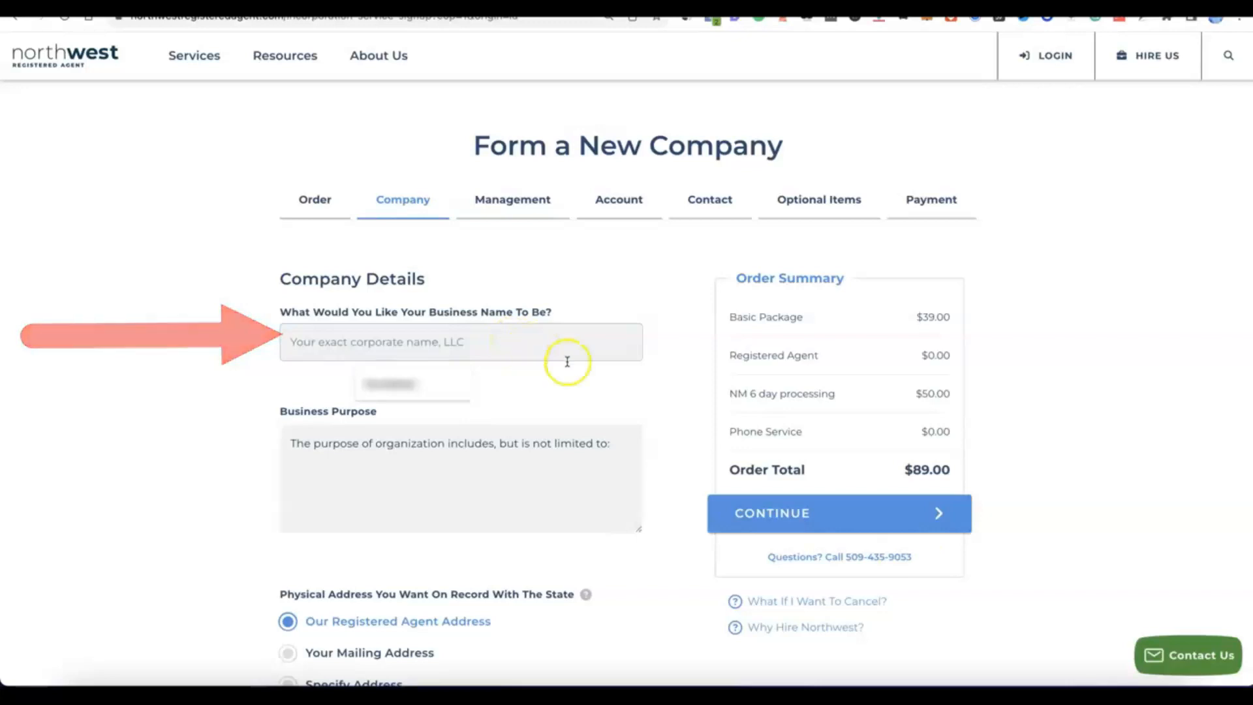
Name the business Modoe and complete its purpose with "E-commerce - online selling of general products."
{"action": "left_click", "coordinate": [487, 341]}
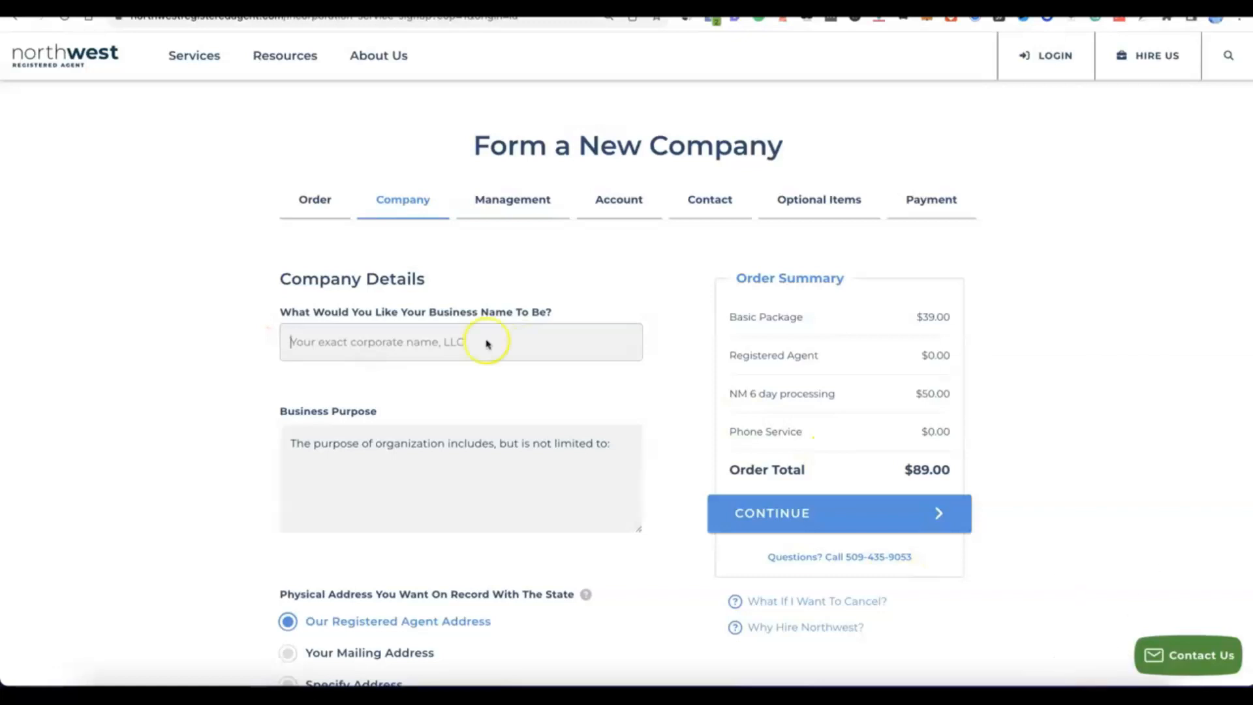
{"action": "type", "text": "Modoe"}
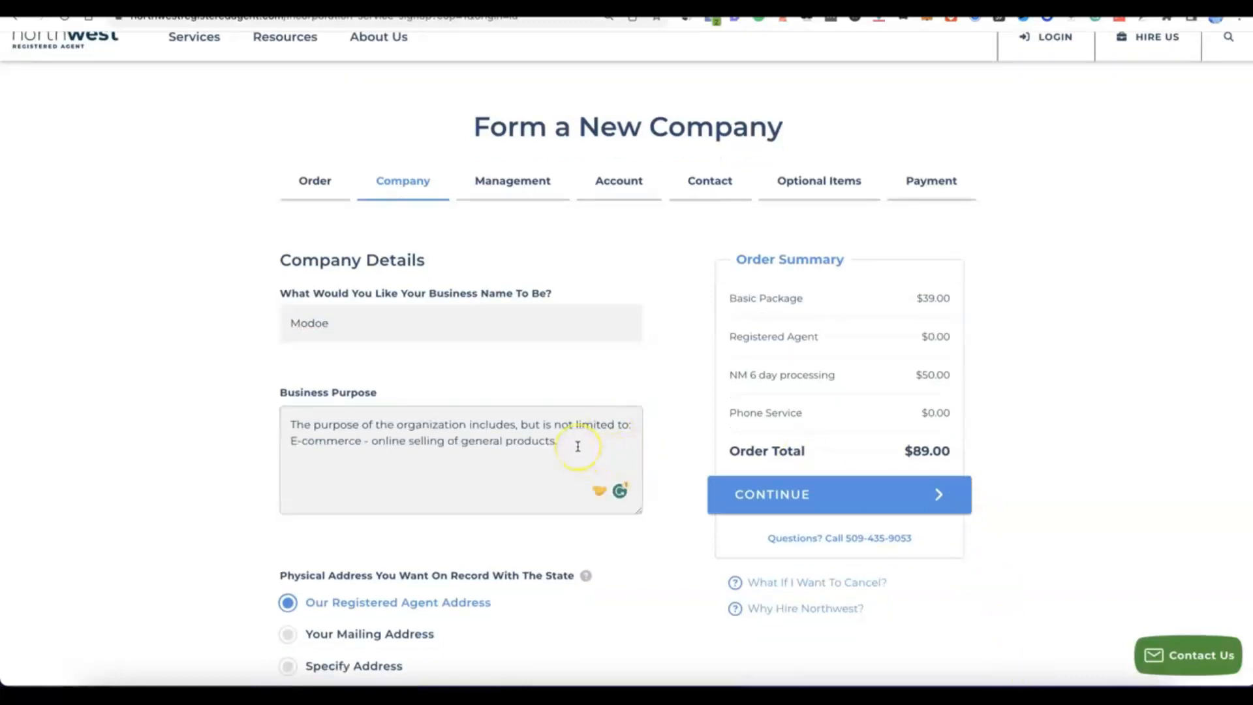
Keep the registered agent address for both the physical and mailing addresses on record and proceed to the management details
{"action": "scroll", "coordinate": [567, 449], "scroll_direction": "down", "scroll_amount": 3}
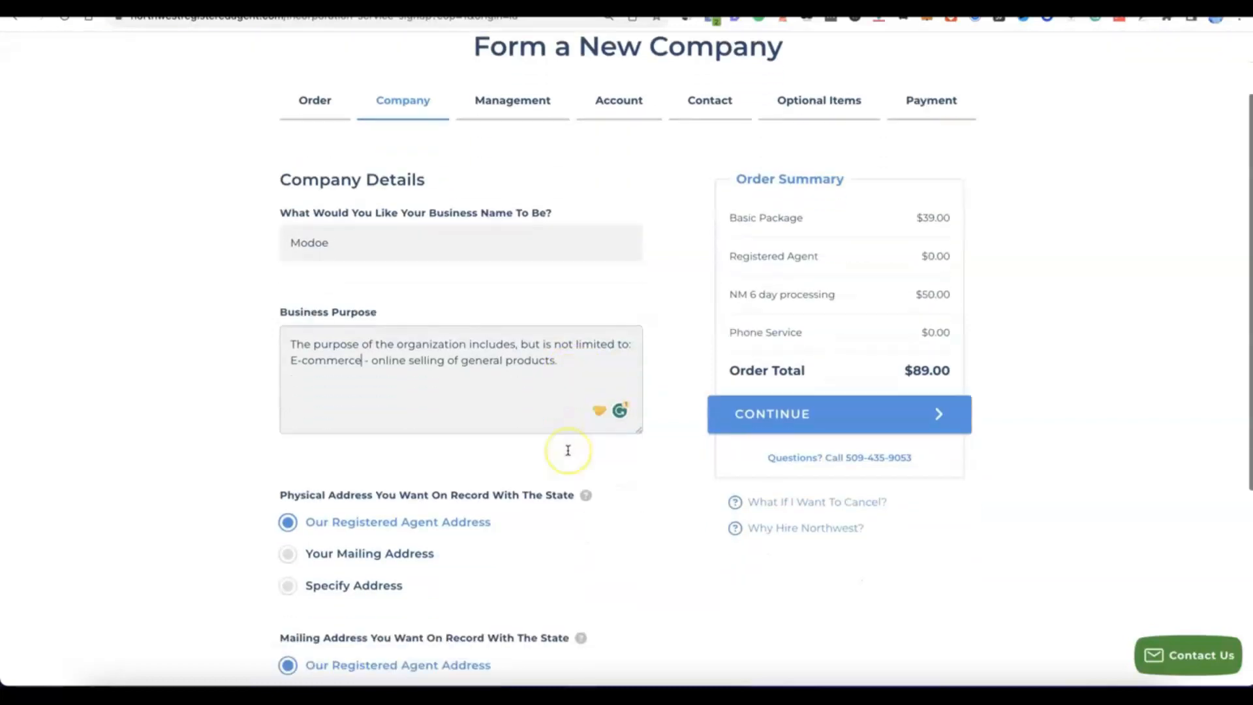
{"action": "scroll", "coordinate": [568, 449], "scroll_direction": "down", "scroll_amount": 1}
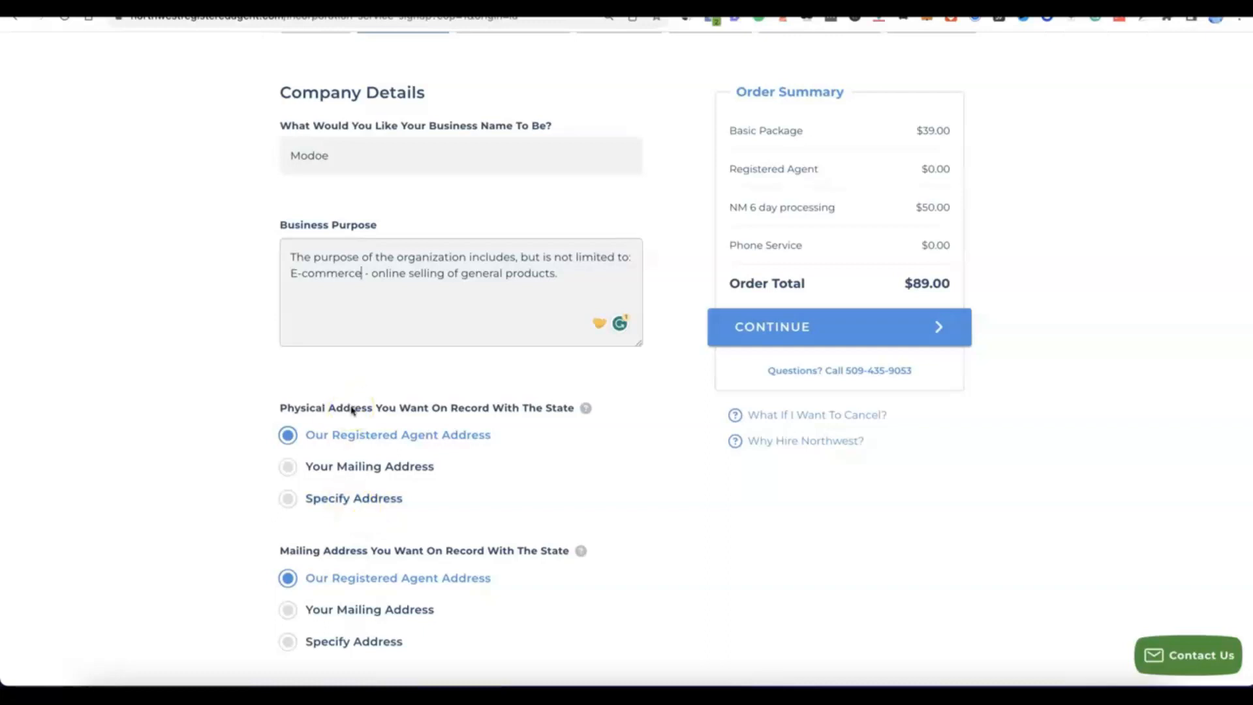
{"action": "scroll", "coordinate": [351, 410], "scroll_direction": "down", "scroll_amount": 2}
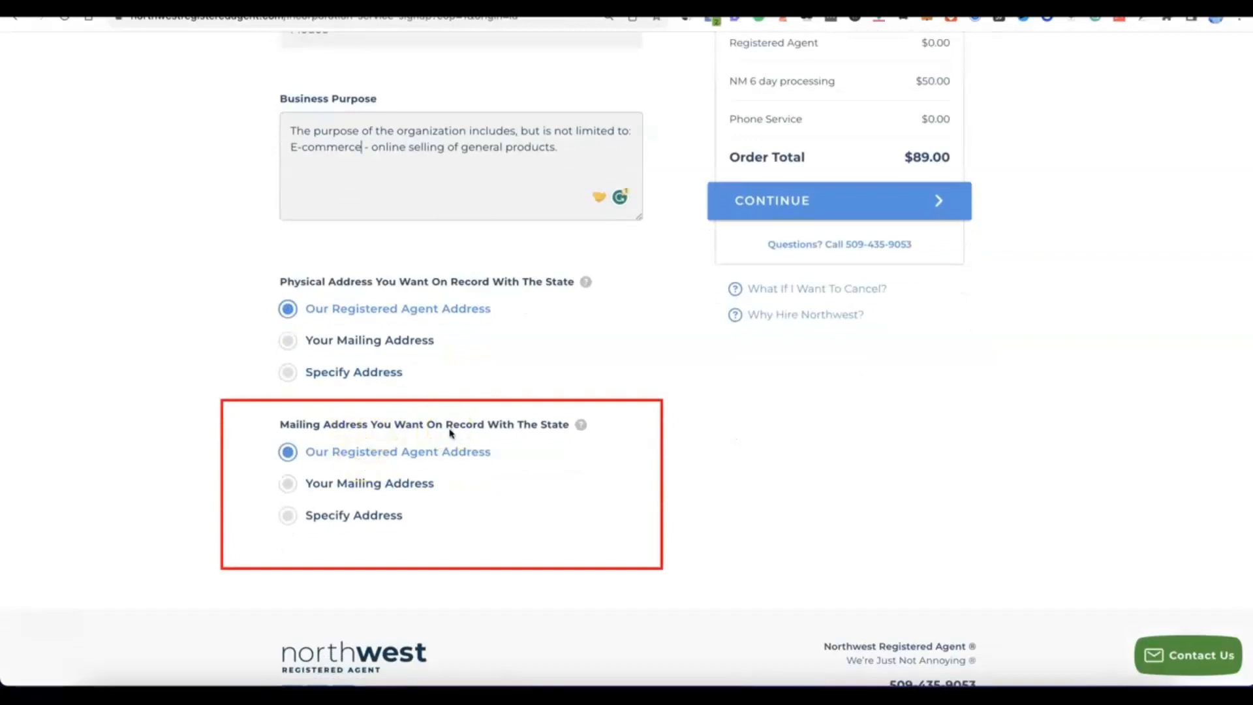
{"action": "left_click", "coordinate": [511, 437]}
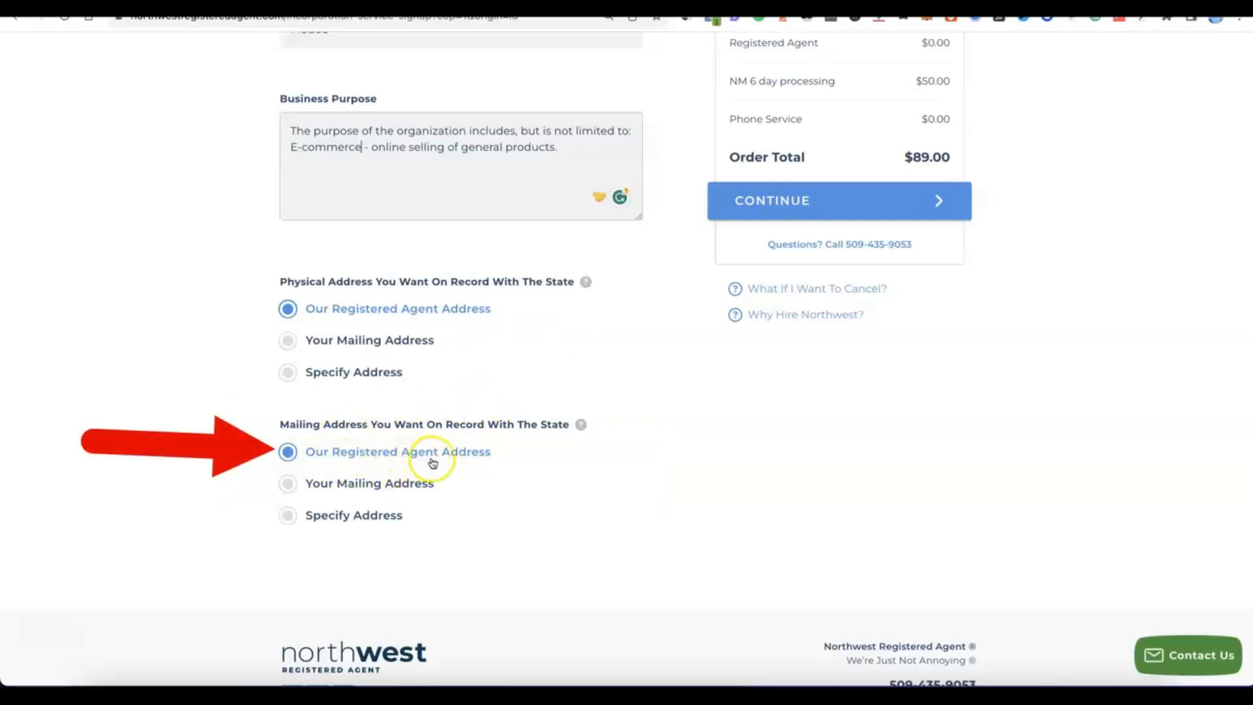
{"action": "scroll", "coordinate": [493, 458], "scroll_direction": "up", "scroll_amount": 5}
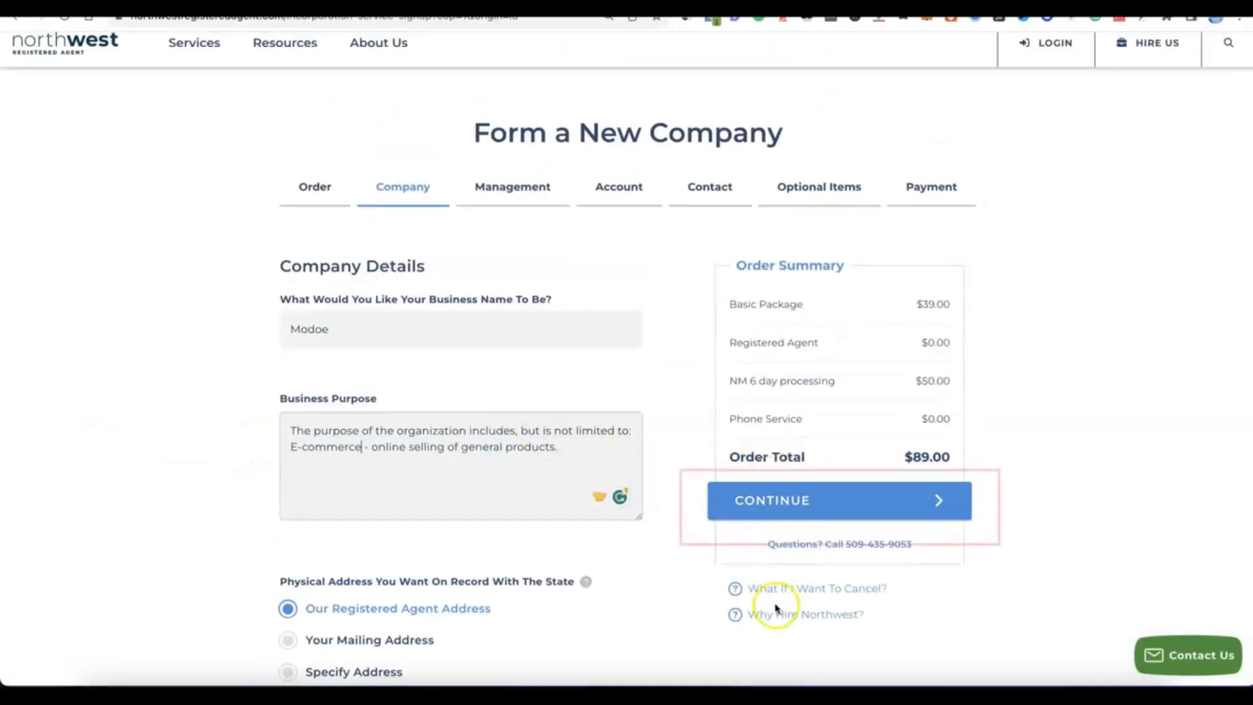
{"action": "left_click", "coordinate": [781, 502]}
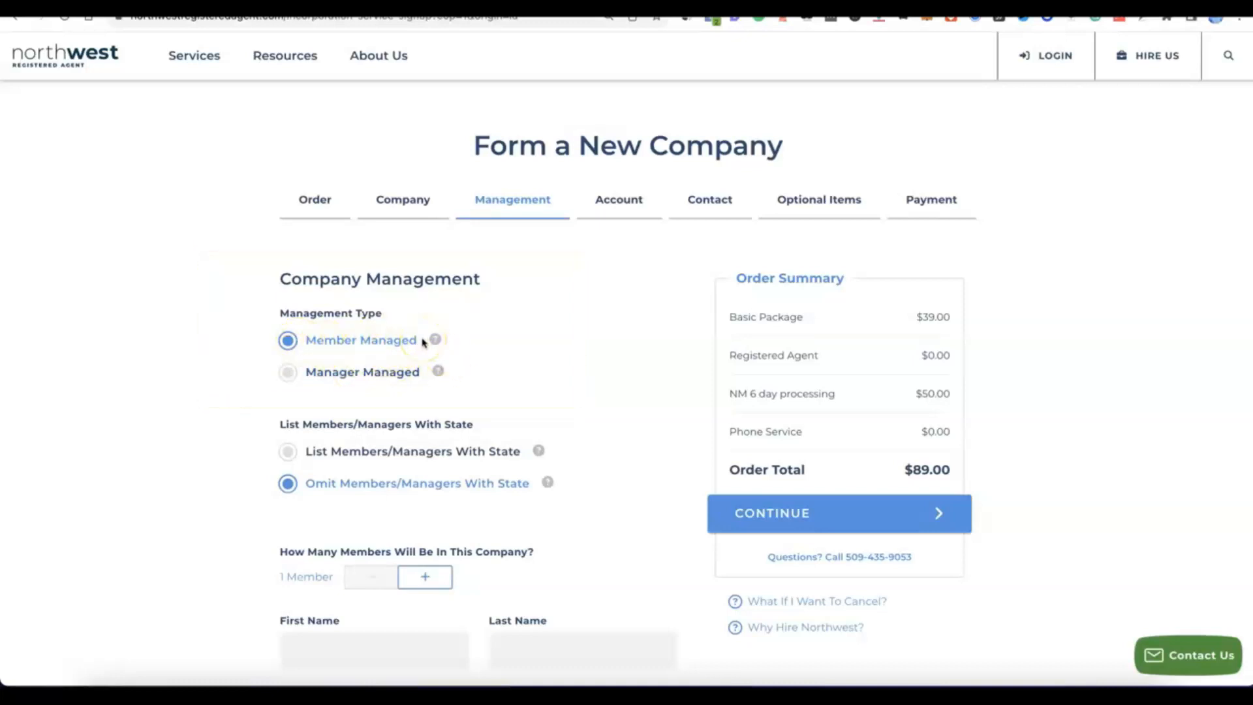
Keep the company member managed with members omitted from the state listing, and set the number of members to 2
{"action": "scroll", "coordinate": [352, 338], "scroll_direction": "down", "scroll_amount": 2}
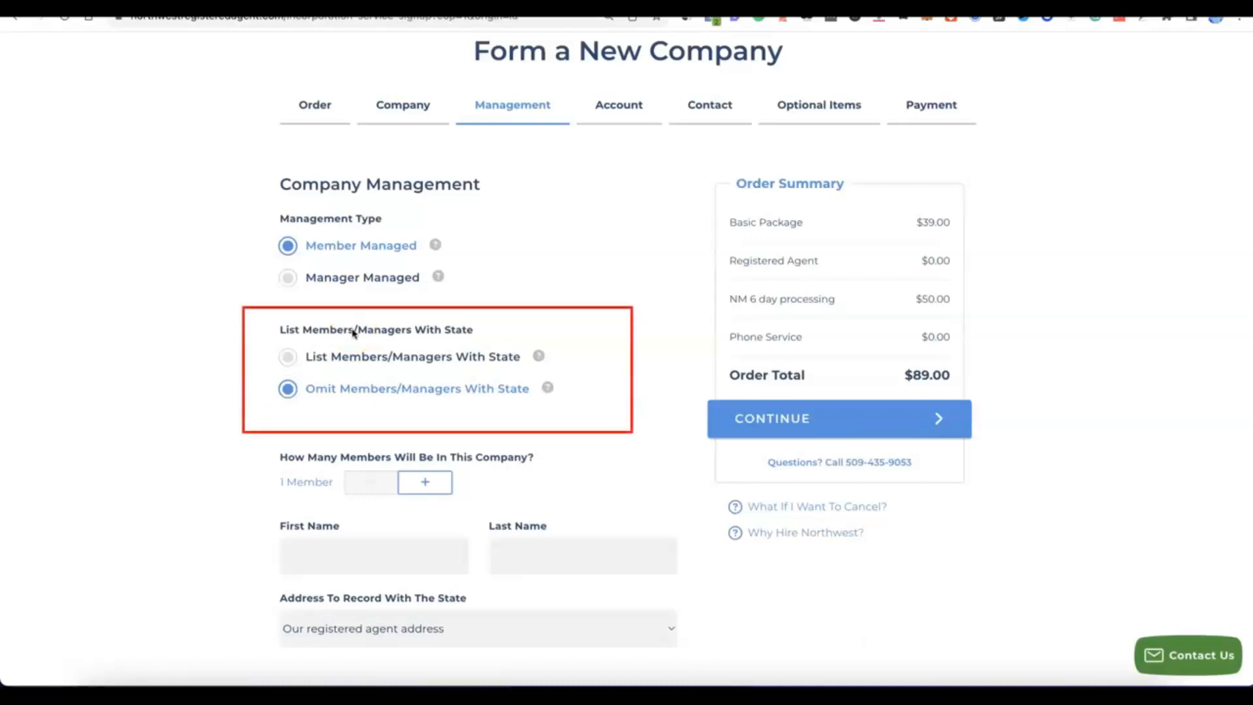
{"action": "left_click", "coordinate": [368, 355]}
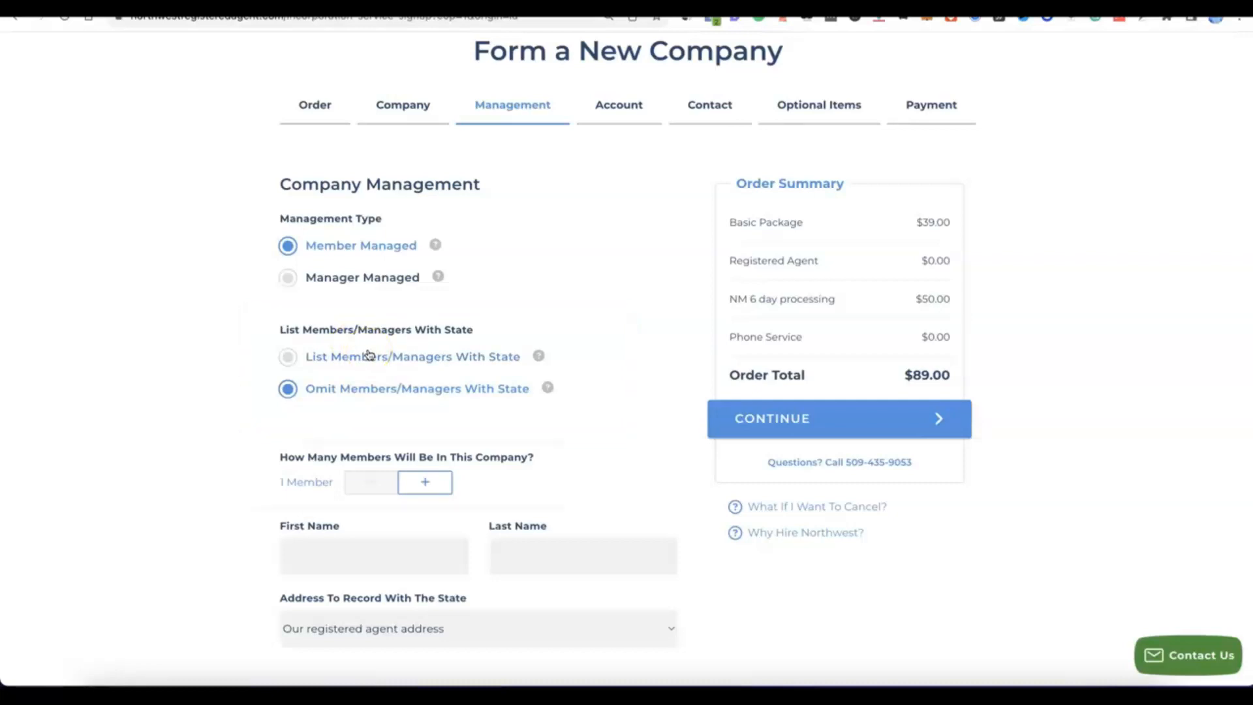
{"action": "left_click", "coordinate": [429, 484]}
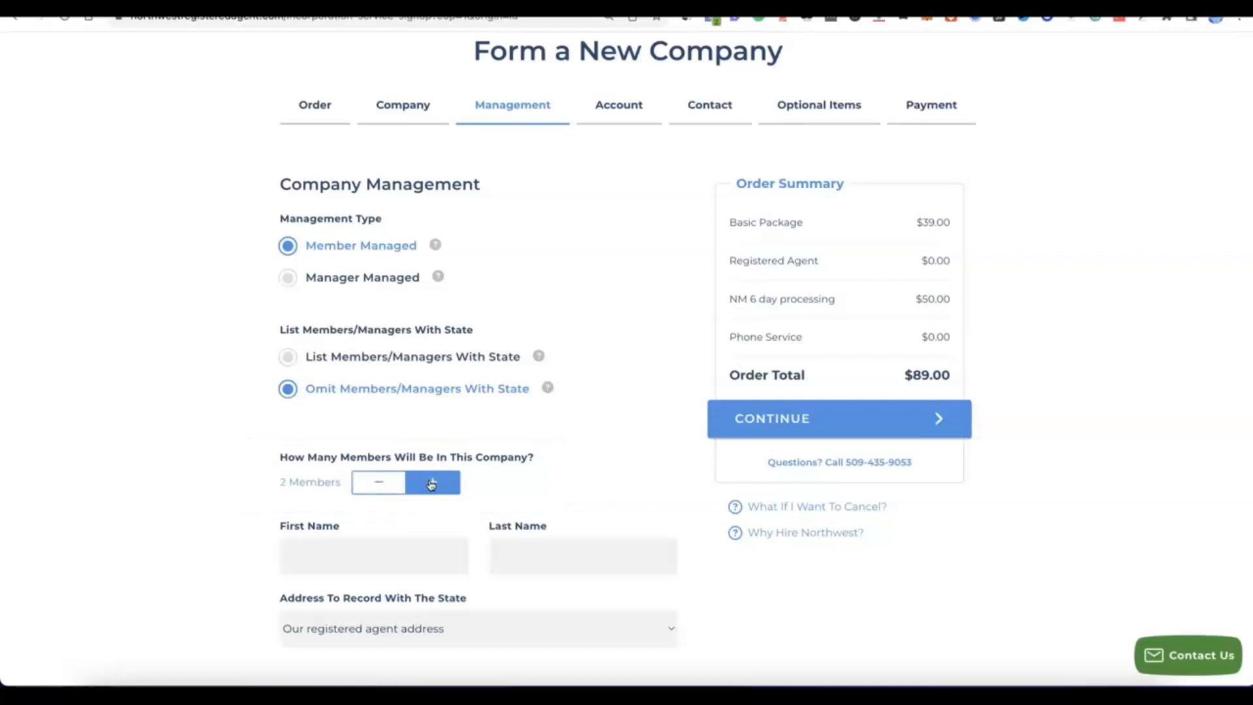
Enter both members' first and last names, keep the registered agent address for each, and proceed to the account setup
{"action": "scroll", "coordinate": [428, 483], "scroll_direction": "down", "scroll_amount": 4}
{"action": "scroll", "coordinate": [421, 481], "scroll_direction": "up", "scroll_amount": 1}
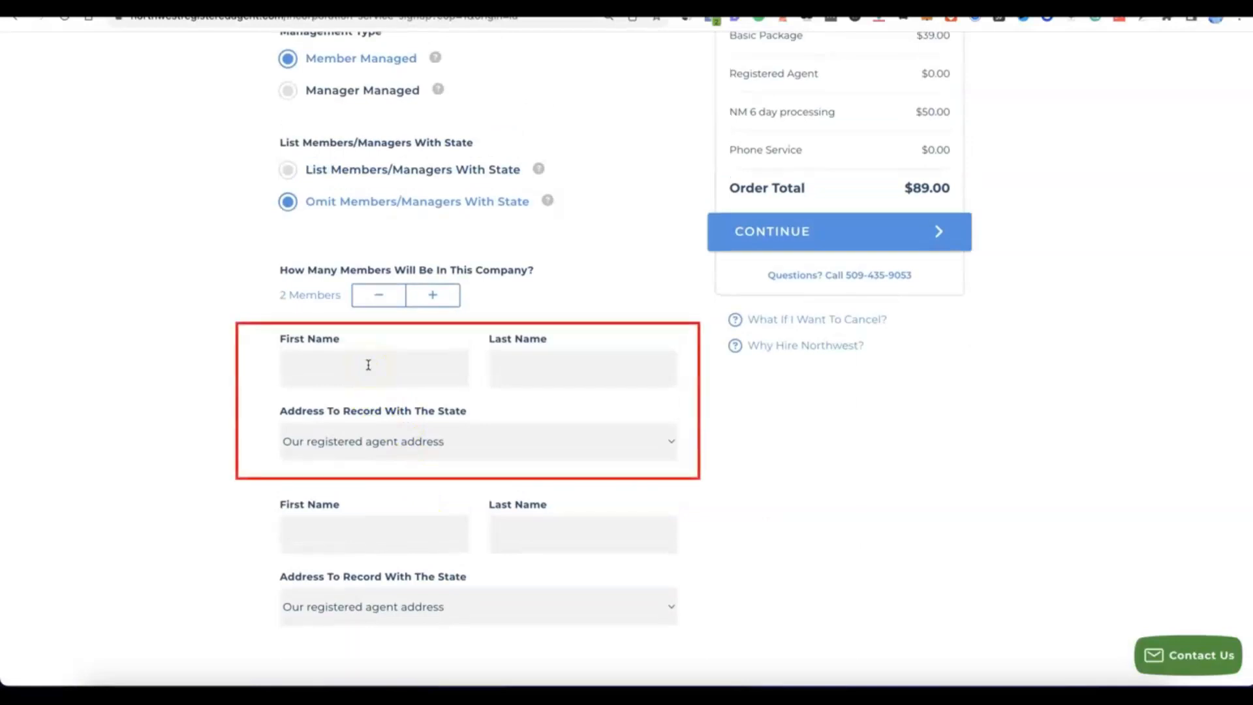
{"action": "left_click", "coordinate": [610, 367]}
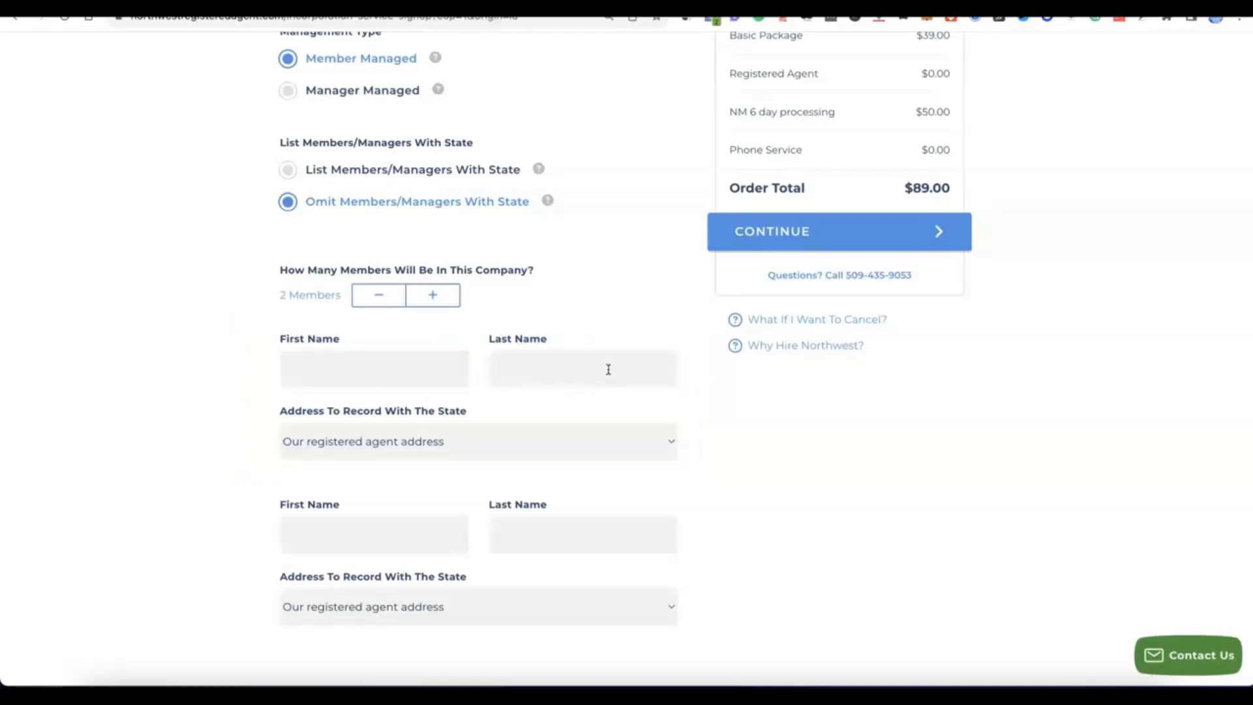
{"action": "left_click", "coordinate": [789, 364]}
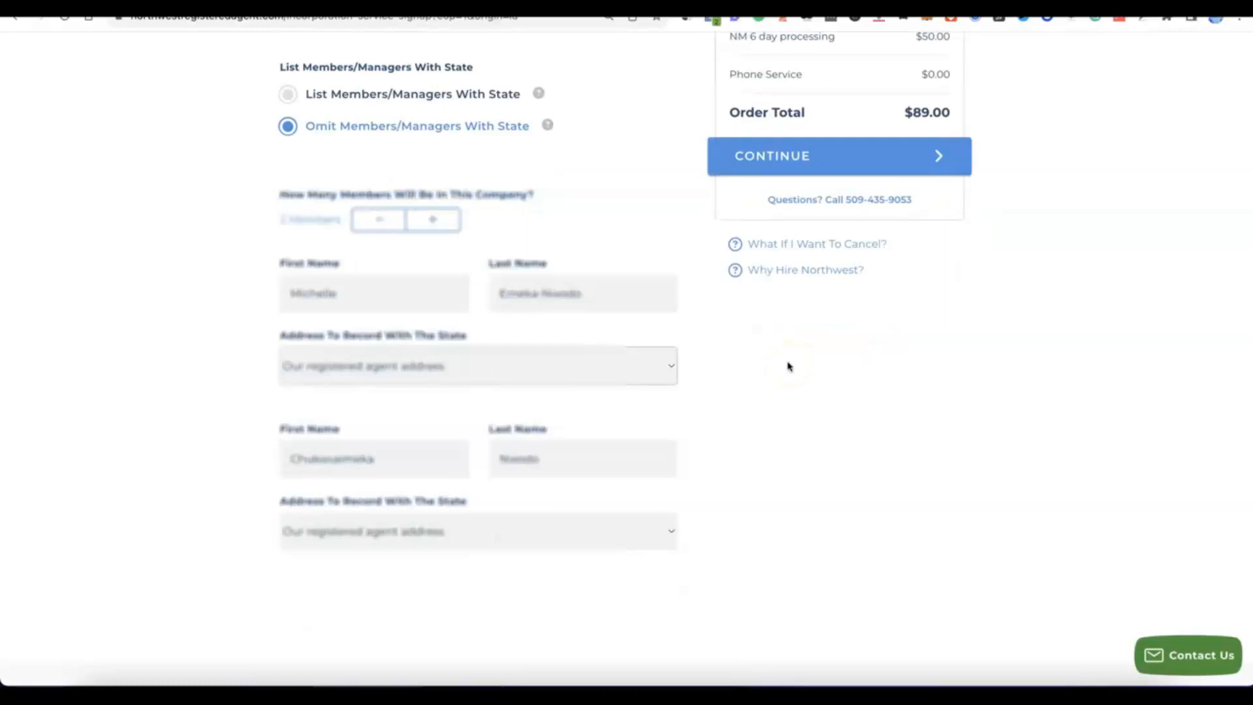
{"action": "left_click", "coordinate": [784, 366]}
{"action": "left_click", "coordinate": [741, 366]}
{"action": "scroll", "coordinate": [742, 387], "scroll_direction": "up", "scroll_amount": 2}
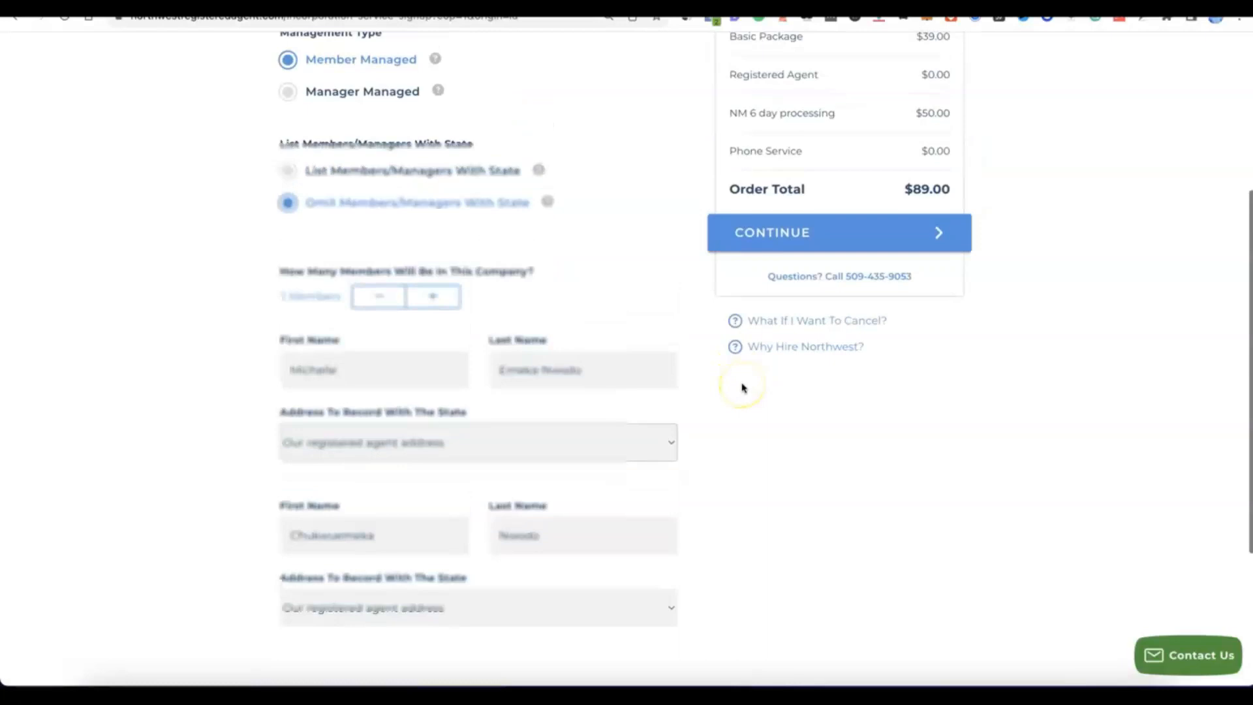
{"action": "scroll", "coordinate": [787, 249], "scroll_direction": "up", "scroll_amount": 1}
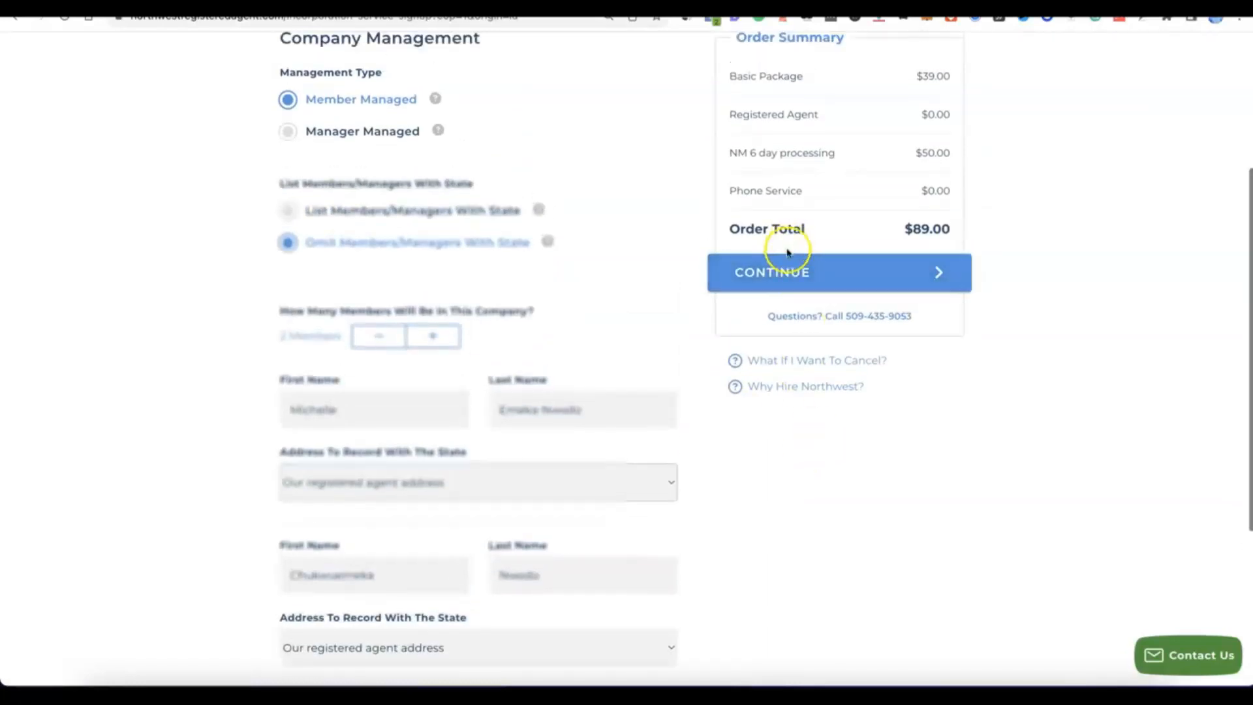
{"action": "left_click", "coordinate": [790, 265]}
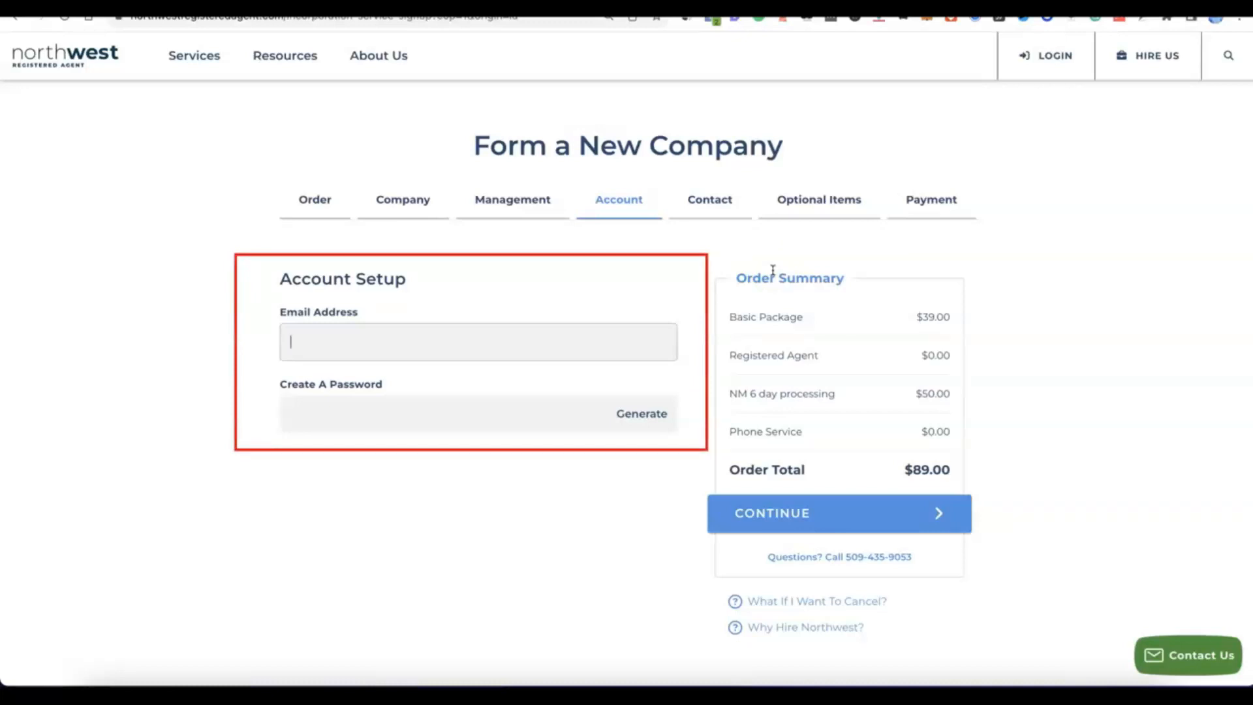
Enter the account's email address, generate an account password, and proceed to the contact details
{"action": "left_click", "coordinate": [424, 331]}
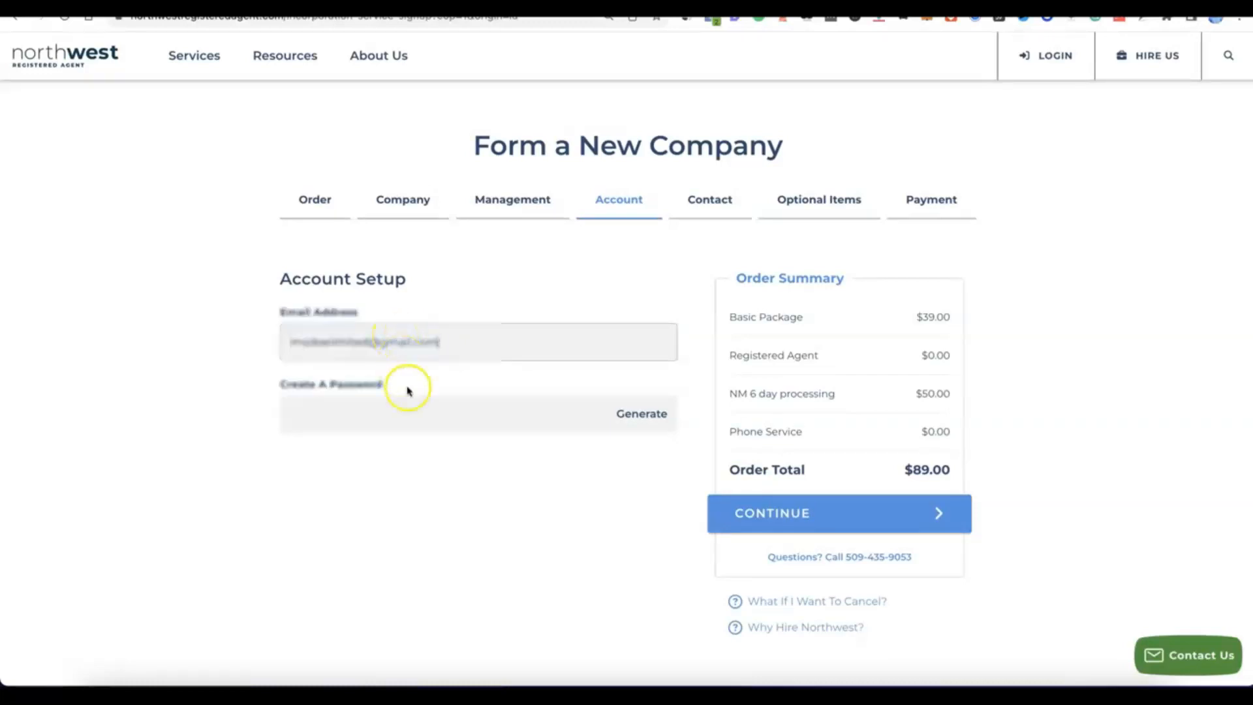
{"action": "left_click", "coordinate": [403, 412]}
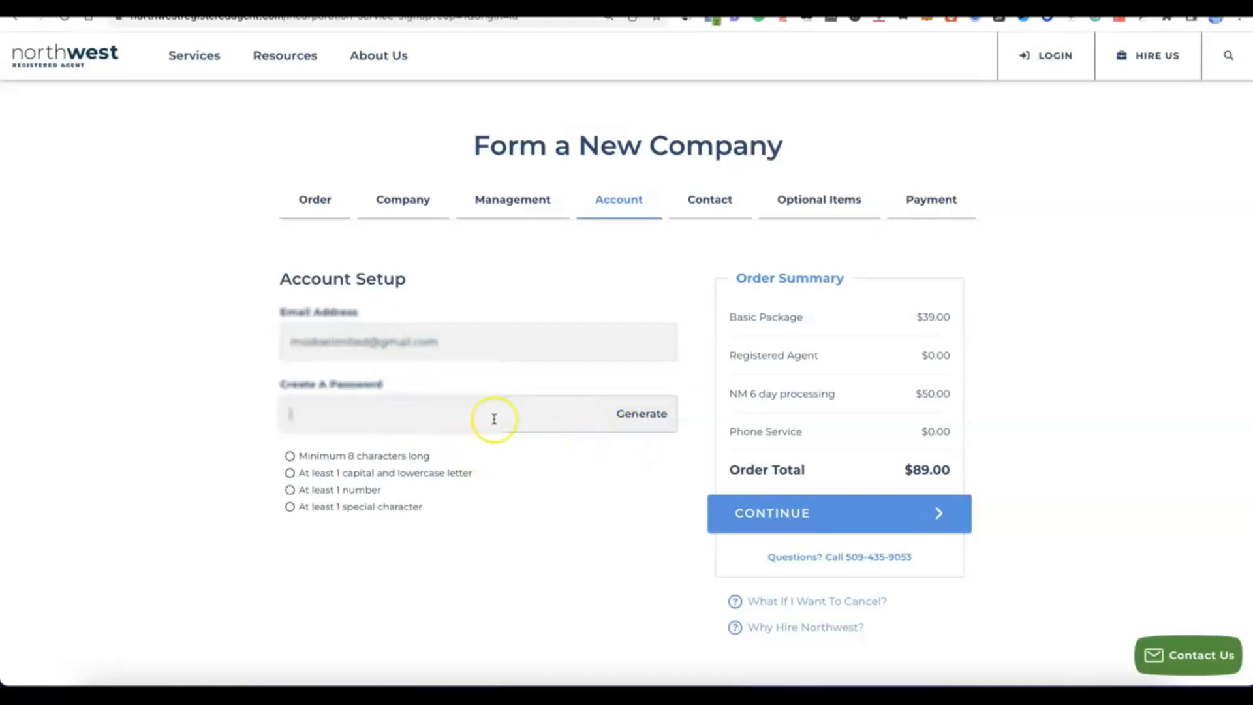
{"action": "left_click", "coordinate": [644, 415]}
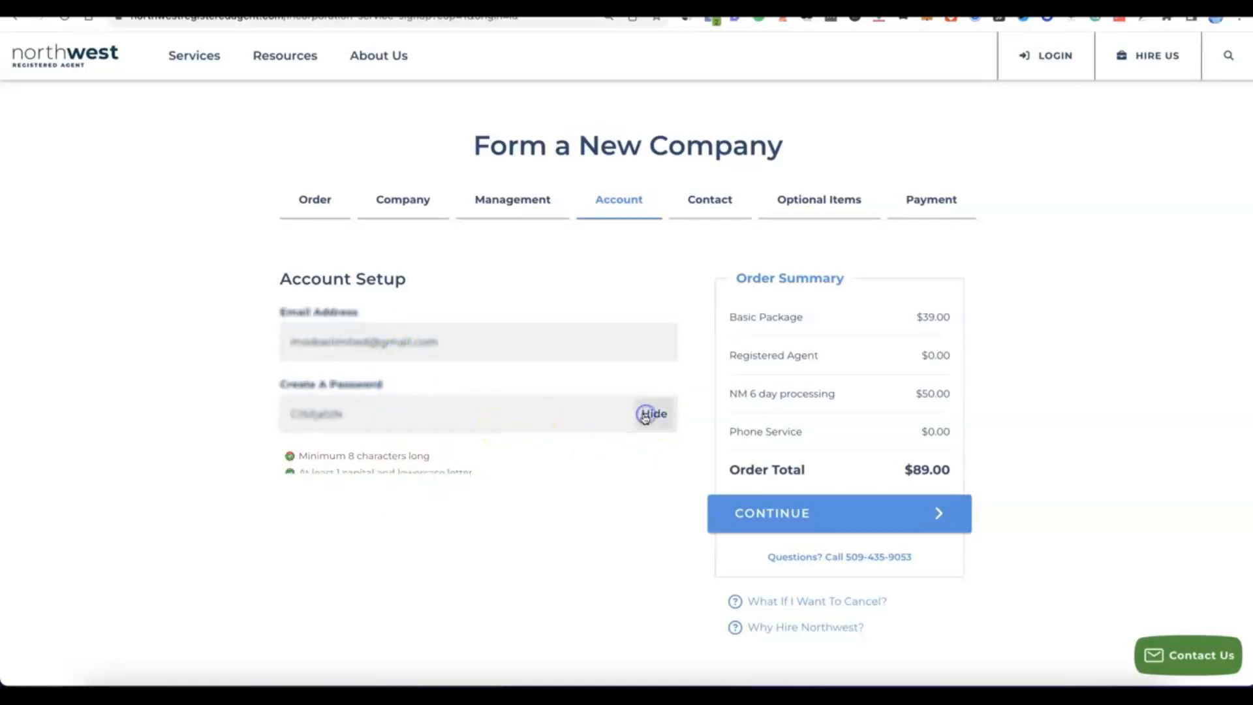
{"action": "left_click", "coordinate": [453, 470]}
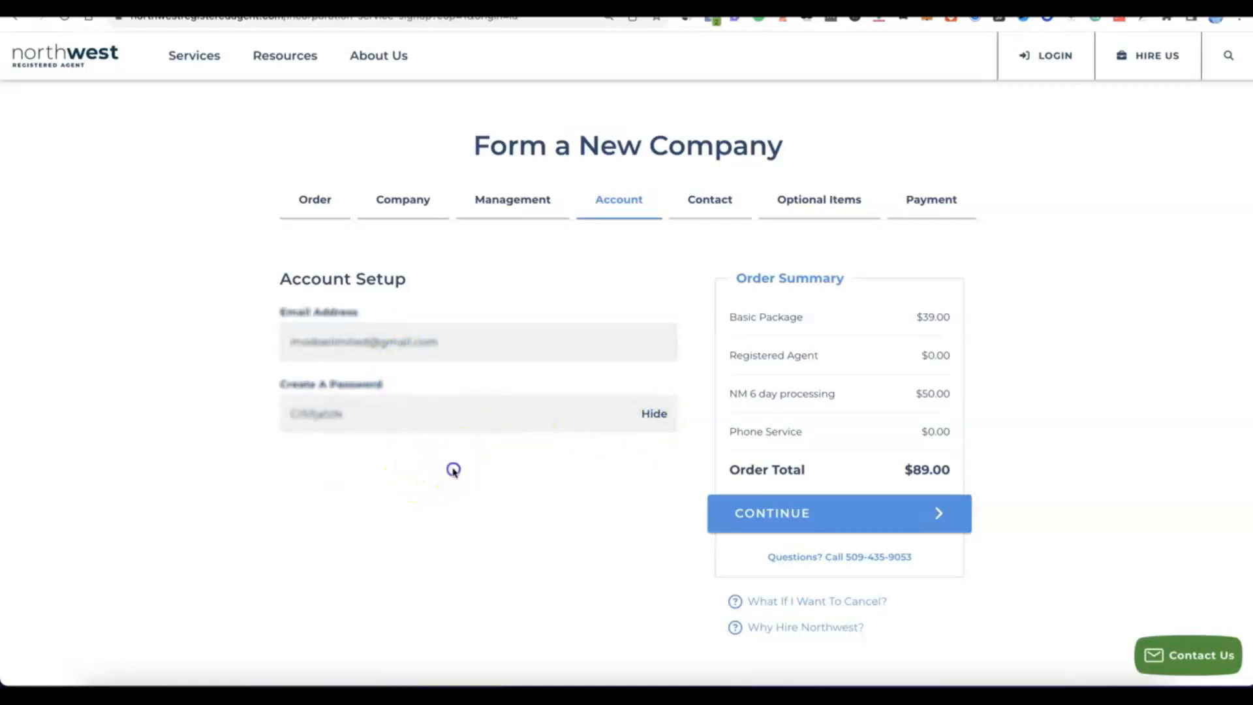
{"action": "scroll", "coordinate": [453, 470], "scroll_direction": "down", "scroll_amount": 1}
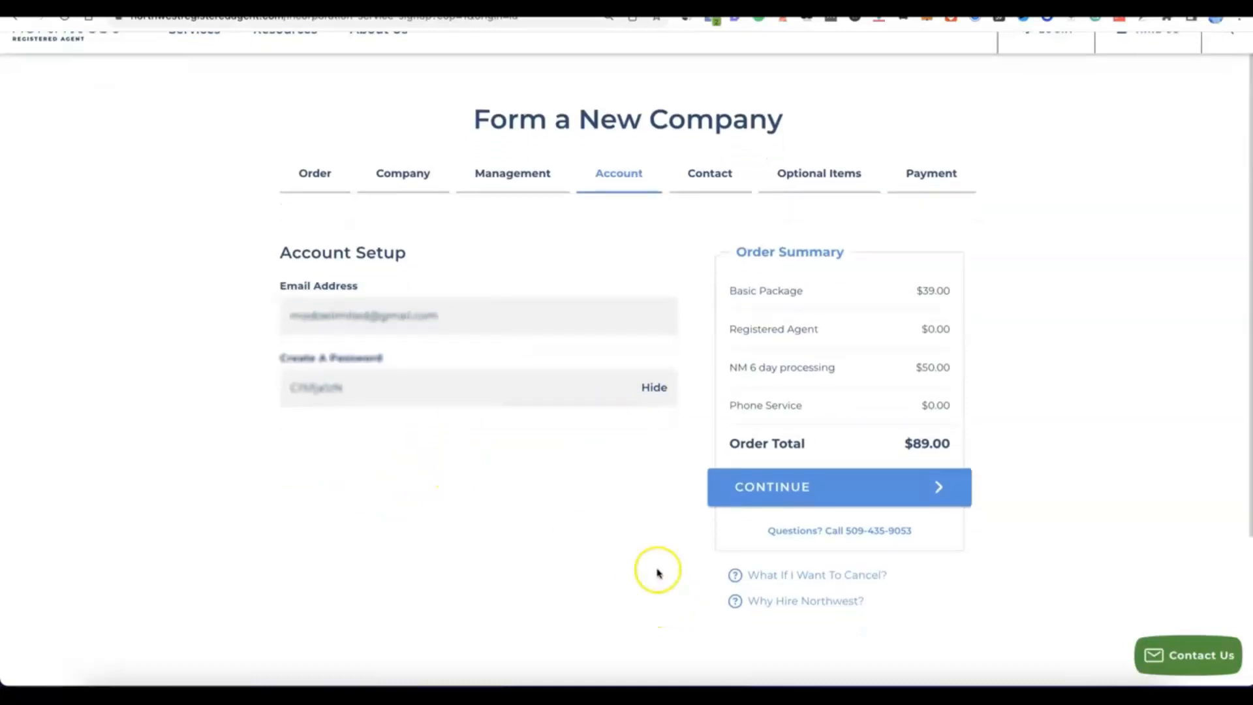
{"action": "left_click", "coordinate": [800, 502]}
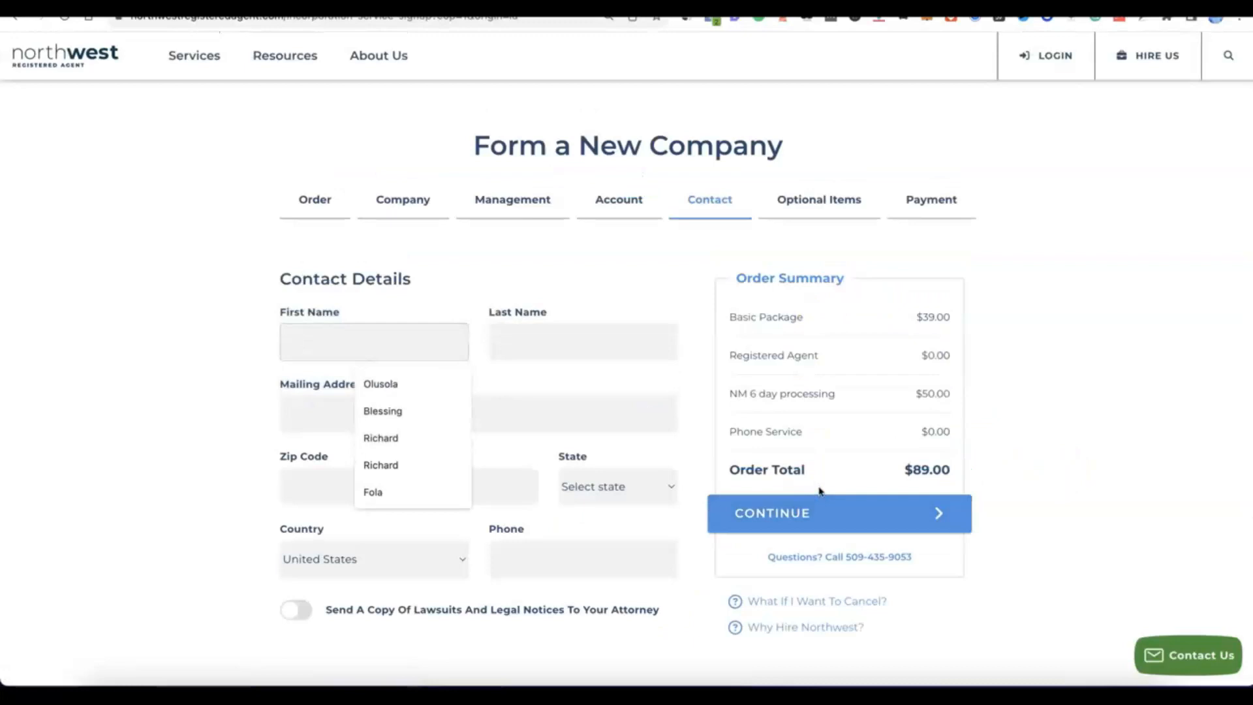
Fill in the contact's name, mailing address, postal code, city, province, country and phone, and proceed to the optional items
{"action": "left_click", "coordinate": [197, 307]}
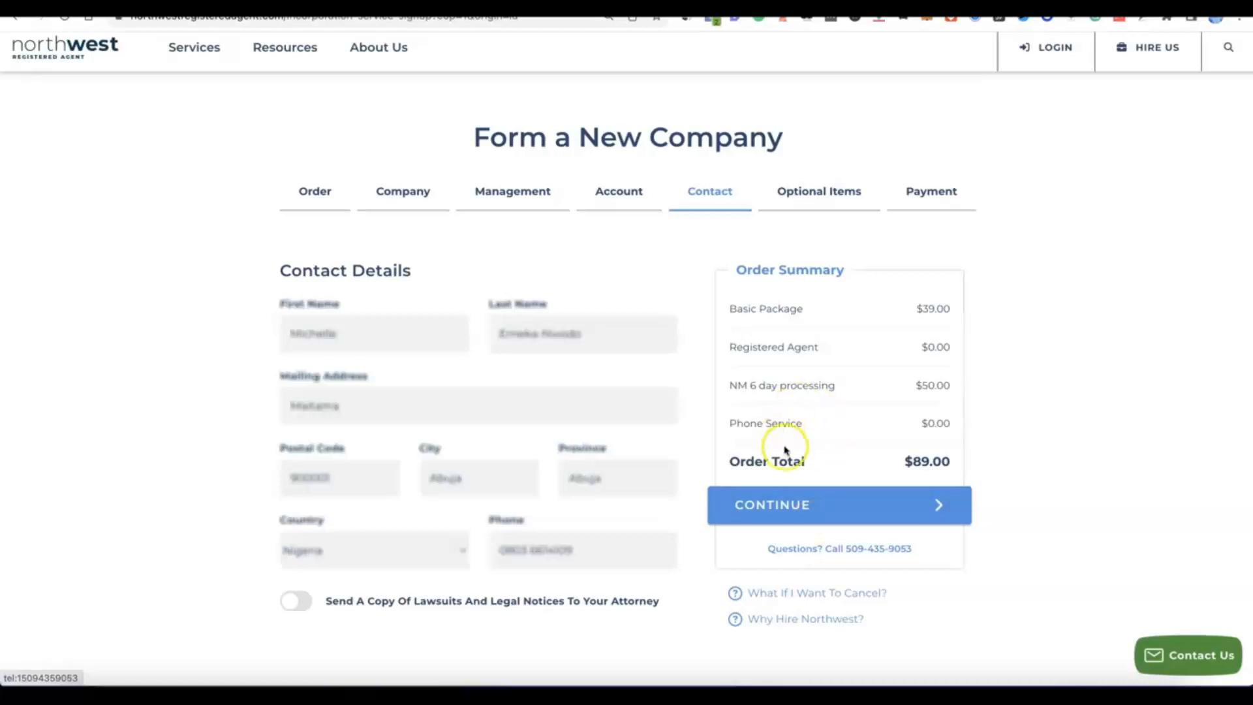
{"action": "left_click", "coordinate": [778, 517]}
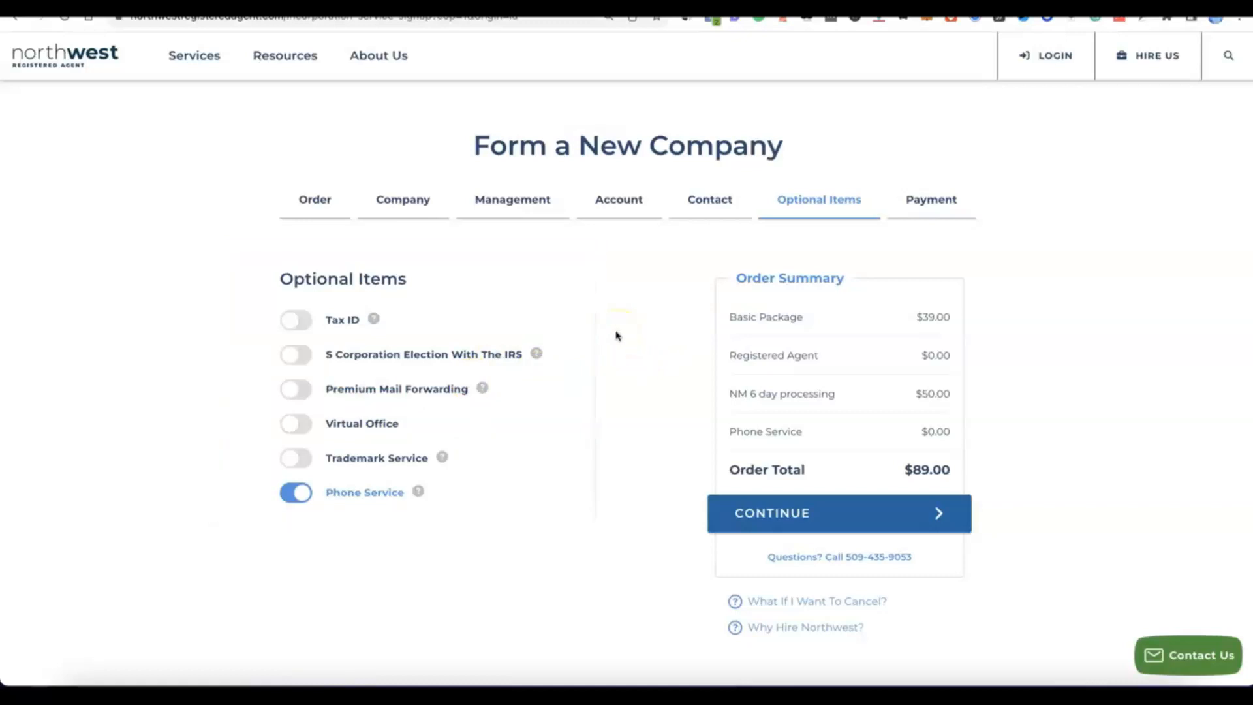
Remove Phone Service from the order and add Tax ID with the Have Social Security Number option
{"action": "left_click", "coordinate": [303, 495]}
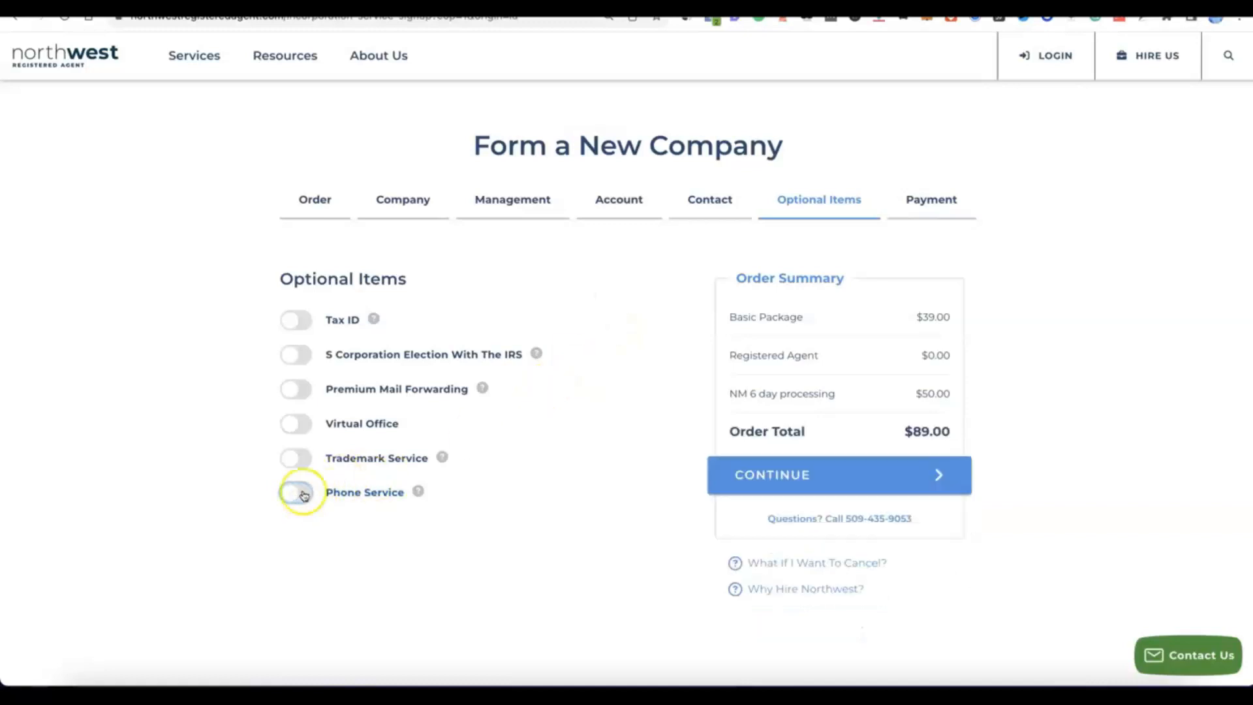
{"action": "left_click", "coordinate": [291, 494]}
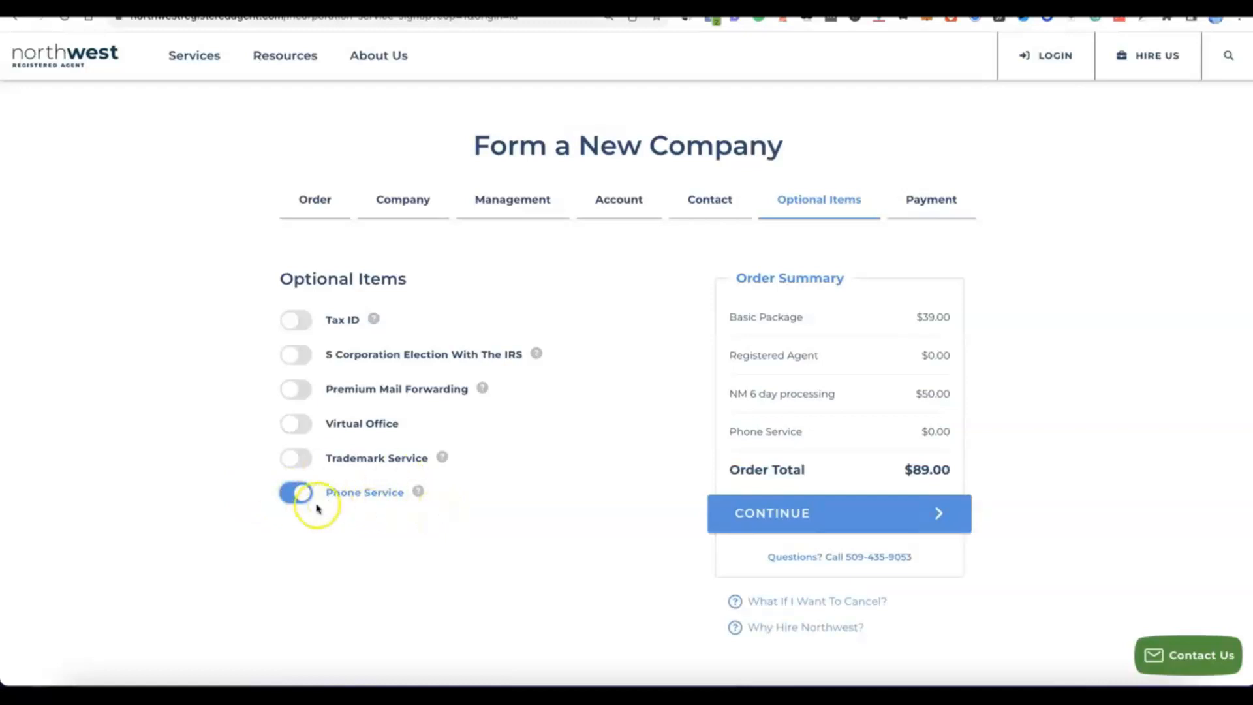
{"action": "left_click", "coordinate": [299, 494]}
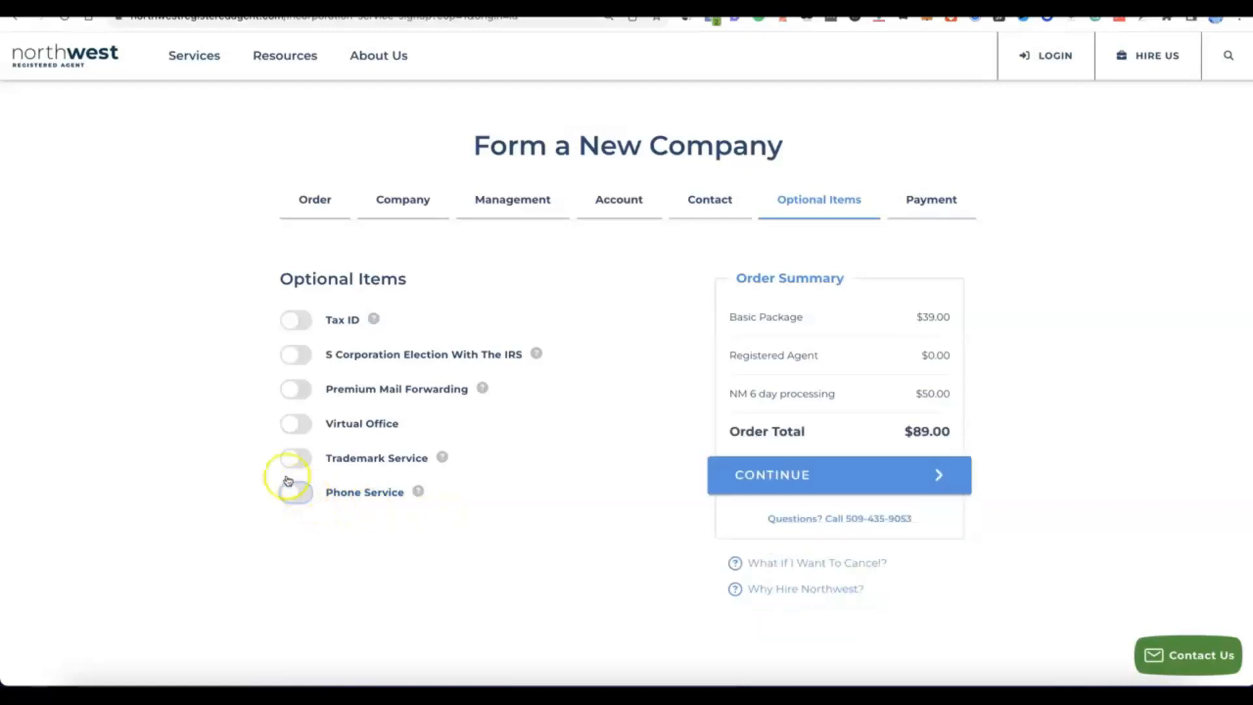
{"action": "left_click", "coordinate": [289, 319]}
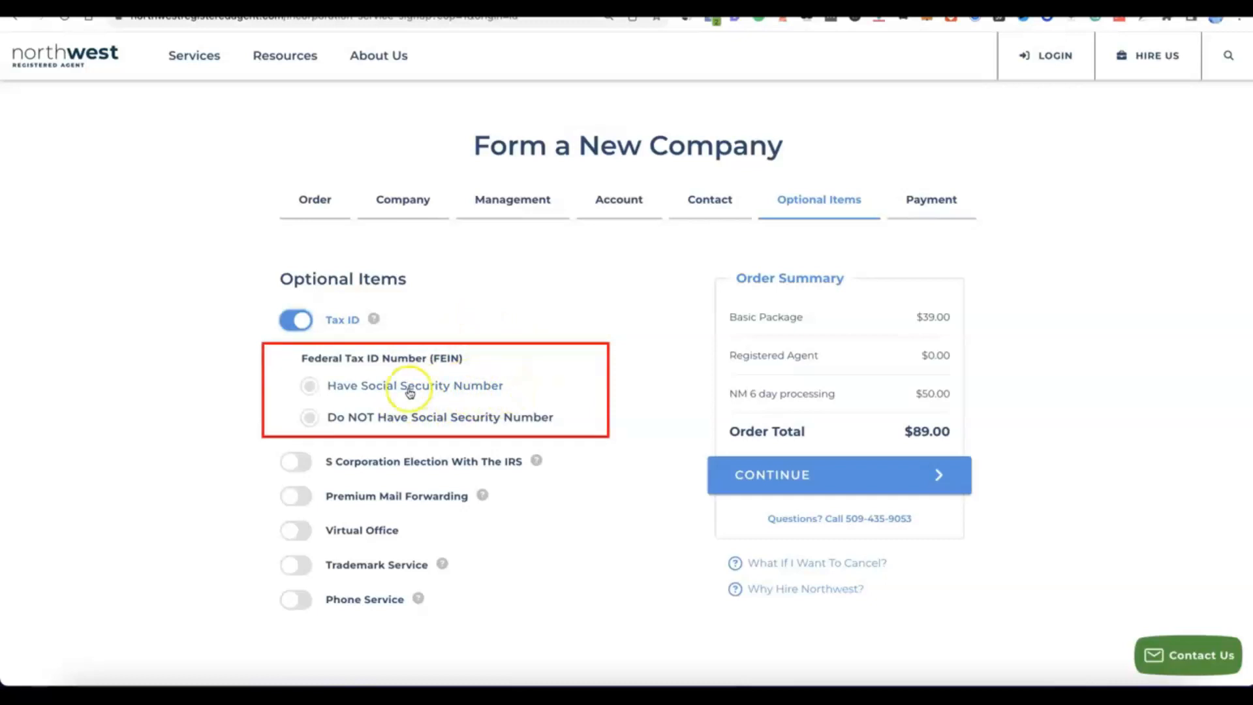
{"action": "left_click", "coordinate": [310, 386]}
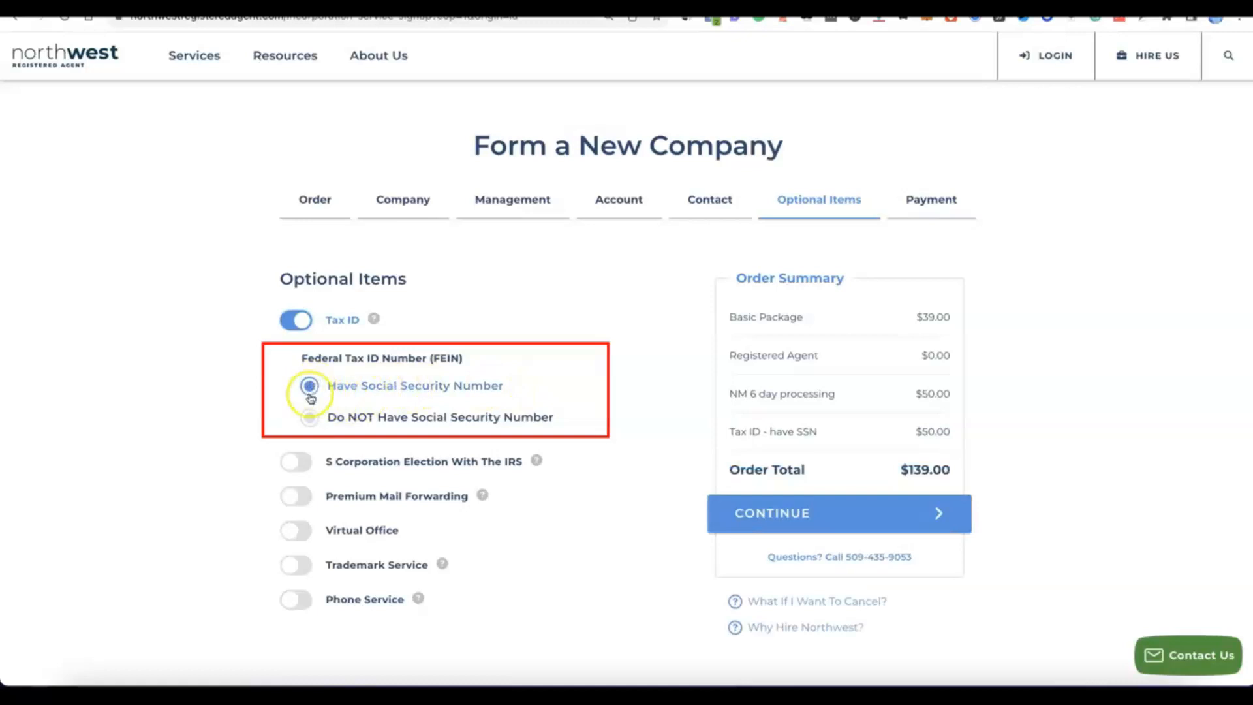
Switch the Tax ID option to Do NOT Have Social Security Number and proceed to payment
{"action": "left_click", "coordinate": [304, 420]}
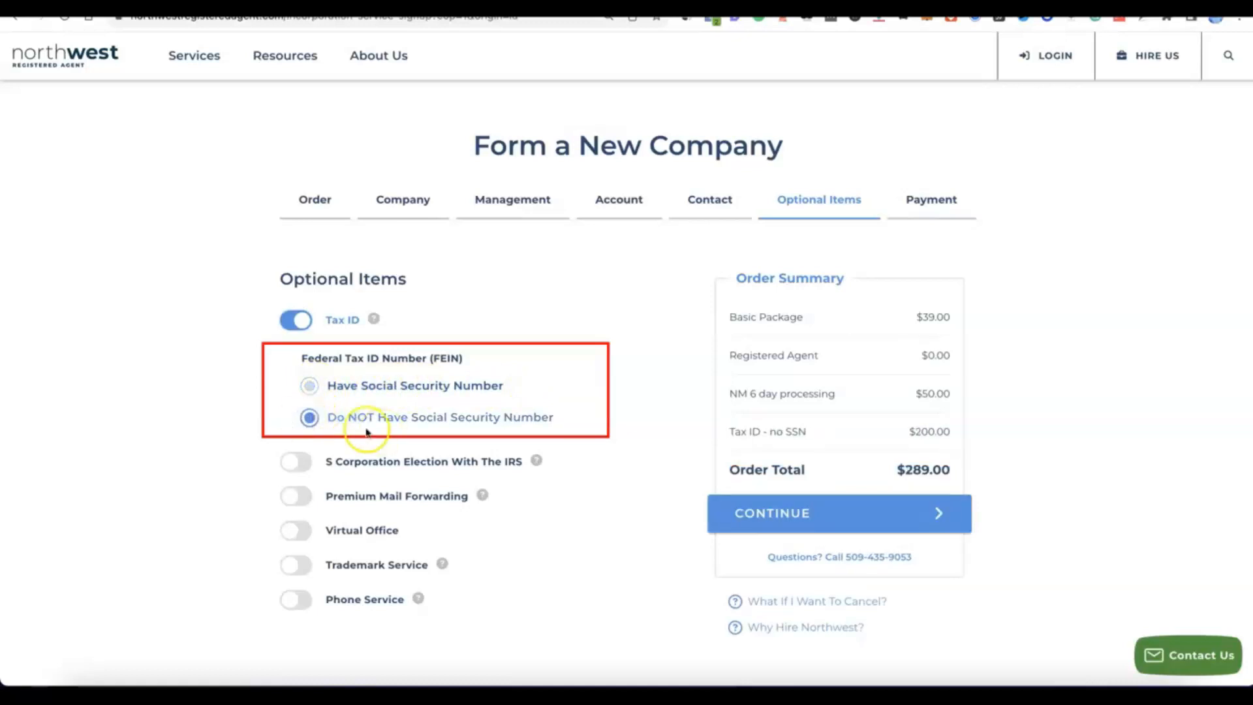
{"action": "left_click", "coordinate": [422, 426]}
{"action": "left_click", "coordinate": [434, 396]}
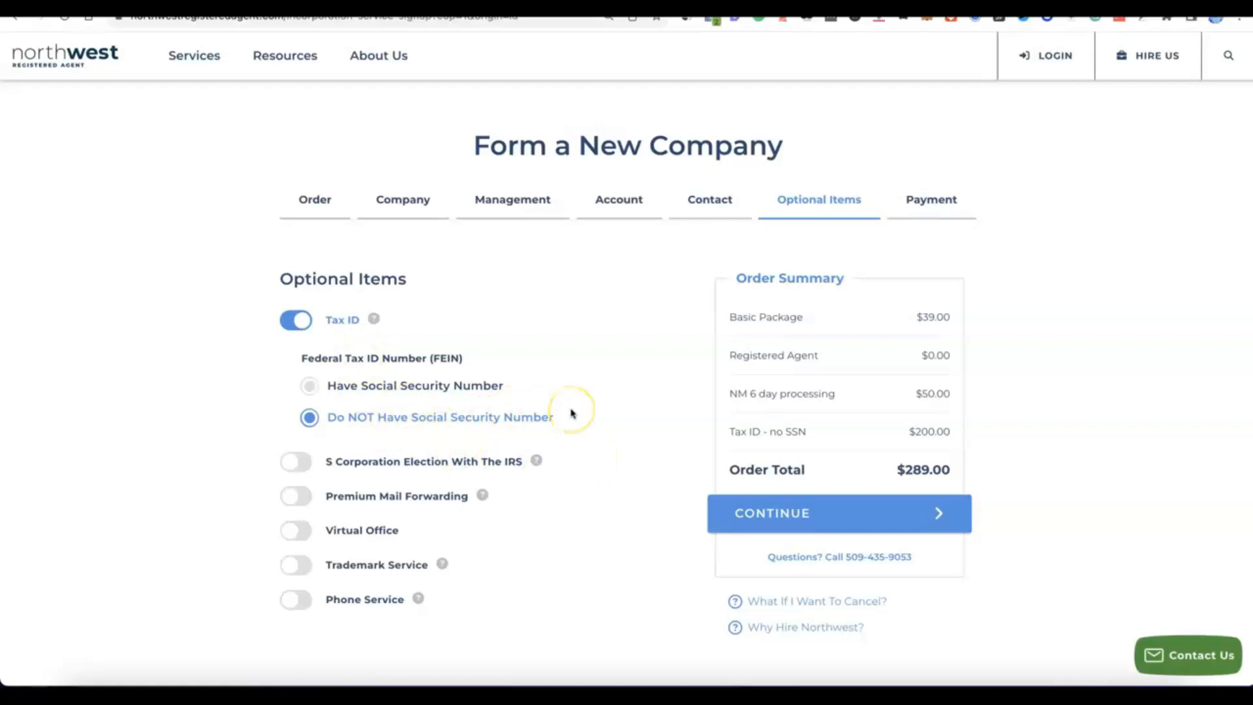
{"action": "scroll", "coordinate": [572, 412], "scroll_direction": "down", "scroll_amount": 2}
{"action": "scroll", "coordinate": [572, 413], "scroll_direction": "up", "scroll_amount": 1}
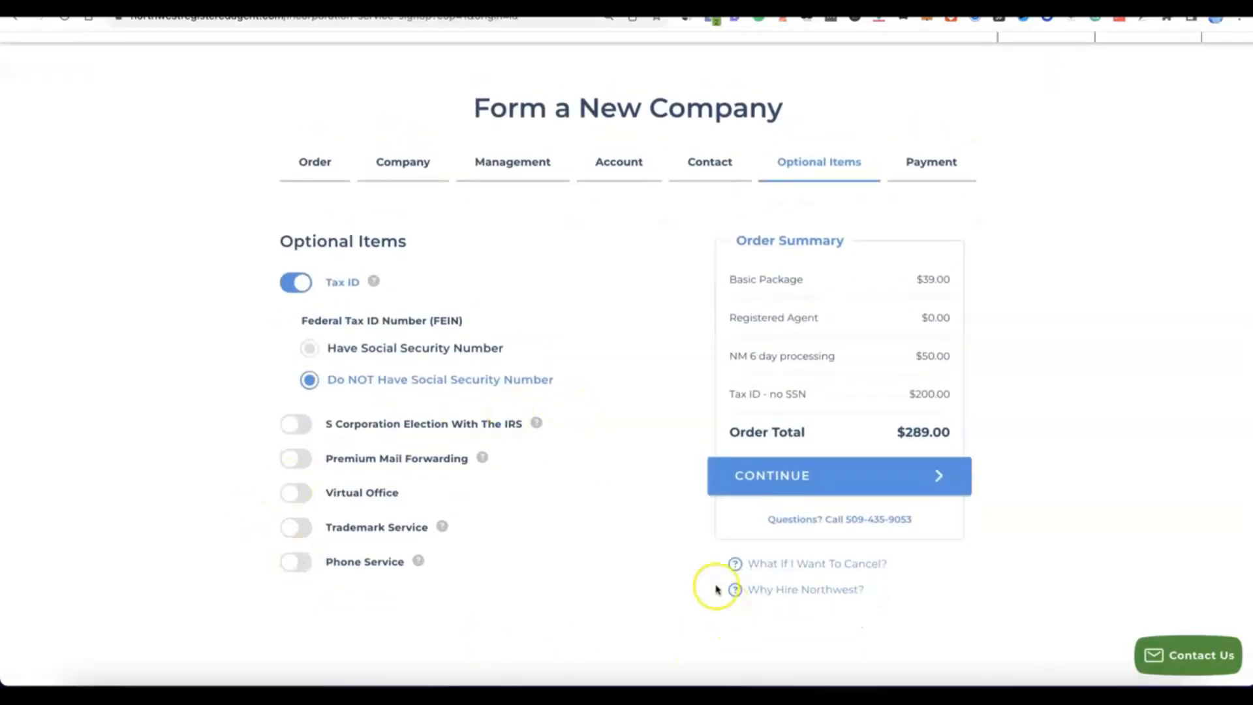
{"action": "left_click", "coordinate": [791, 476]}
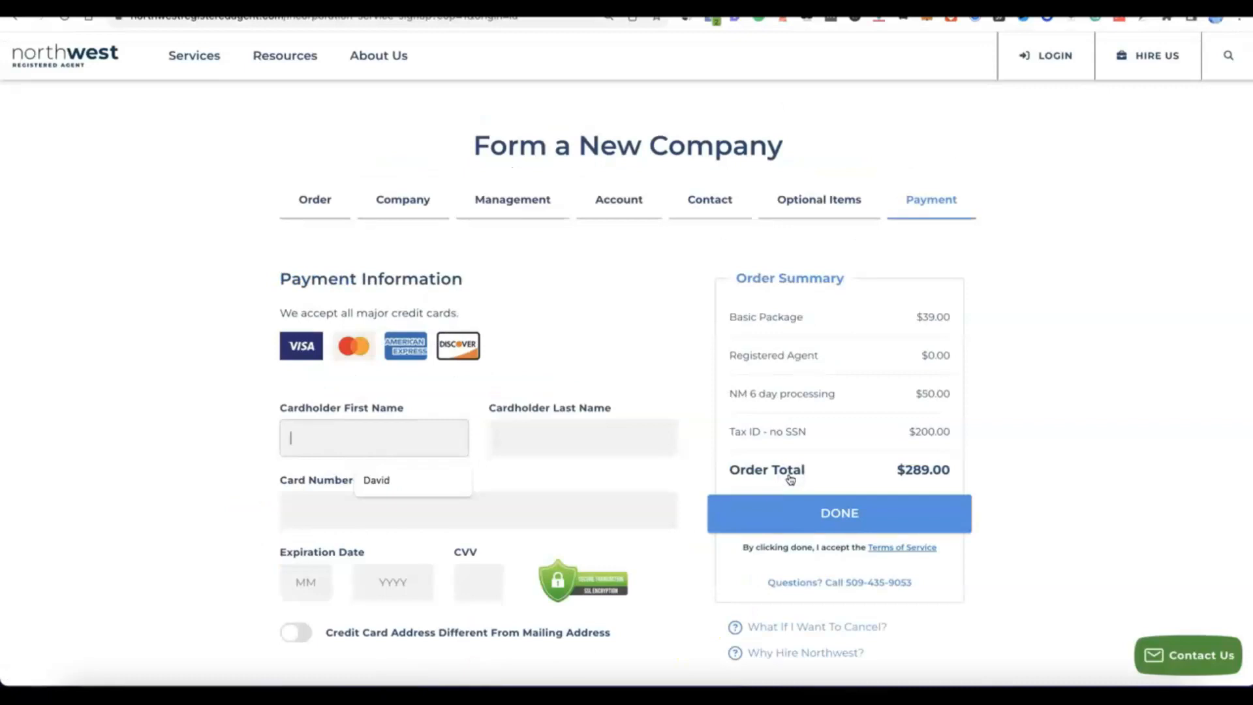
Fill in the cardholder's name, card number, expiration date and CVV, and place the order
{"action": "scroll", "coordinate": [790, 432], "scroll_direction": "down", "scroll_amount": 2}
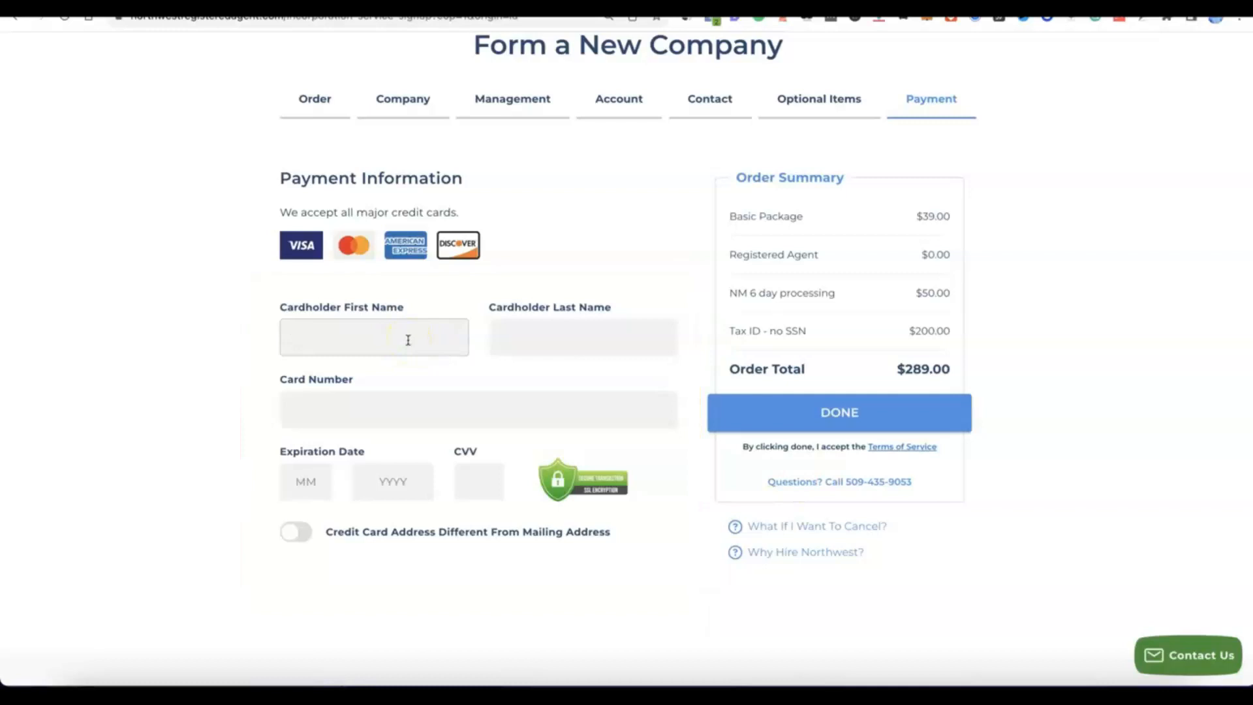
{"action": "type", "text": "C"}
{"action": "left_click", "coordinate": [469, 324]}
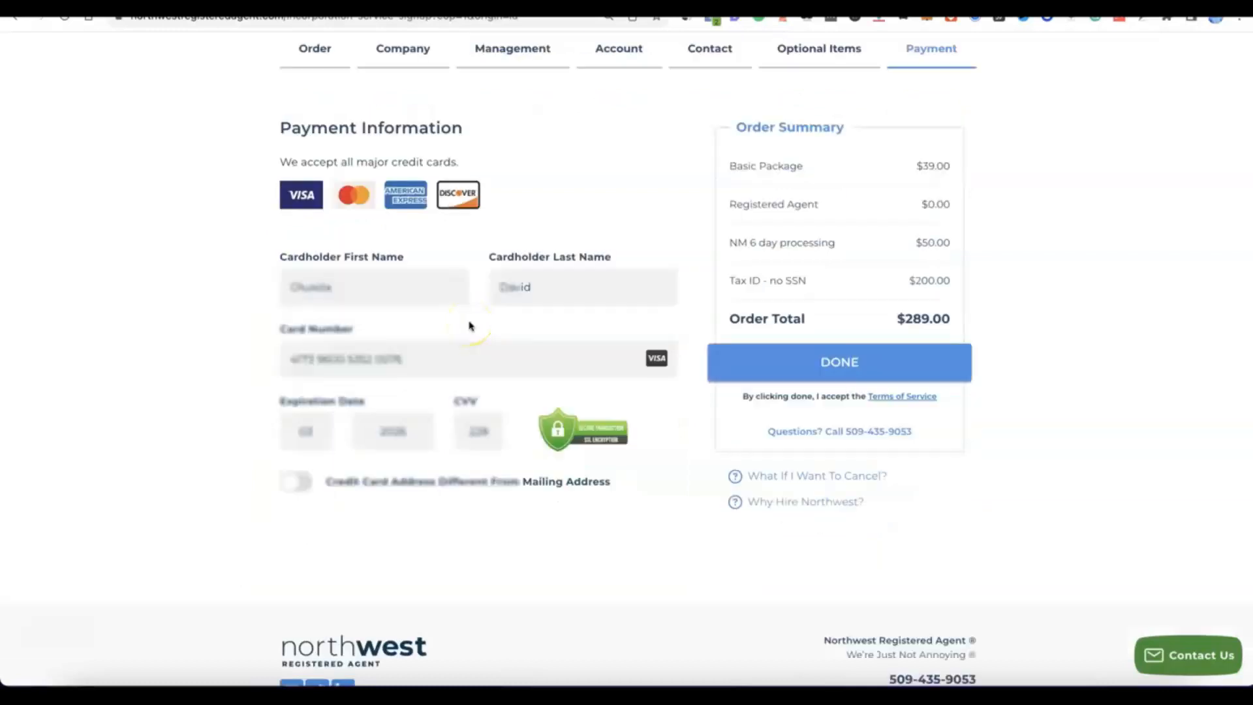
{"action": "left_click", "coordinate": [797, 365]}
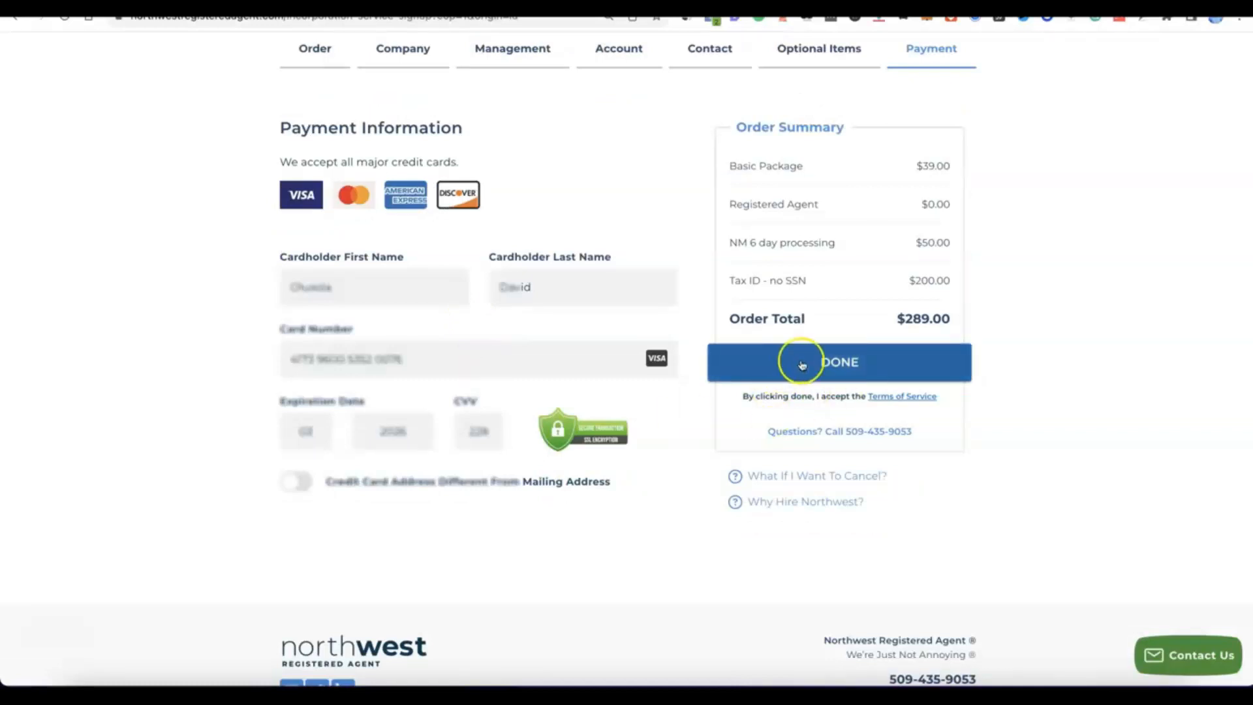
{"action": "left_click", "coordinate": [828, 363]}
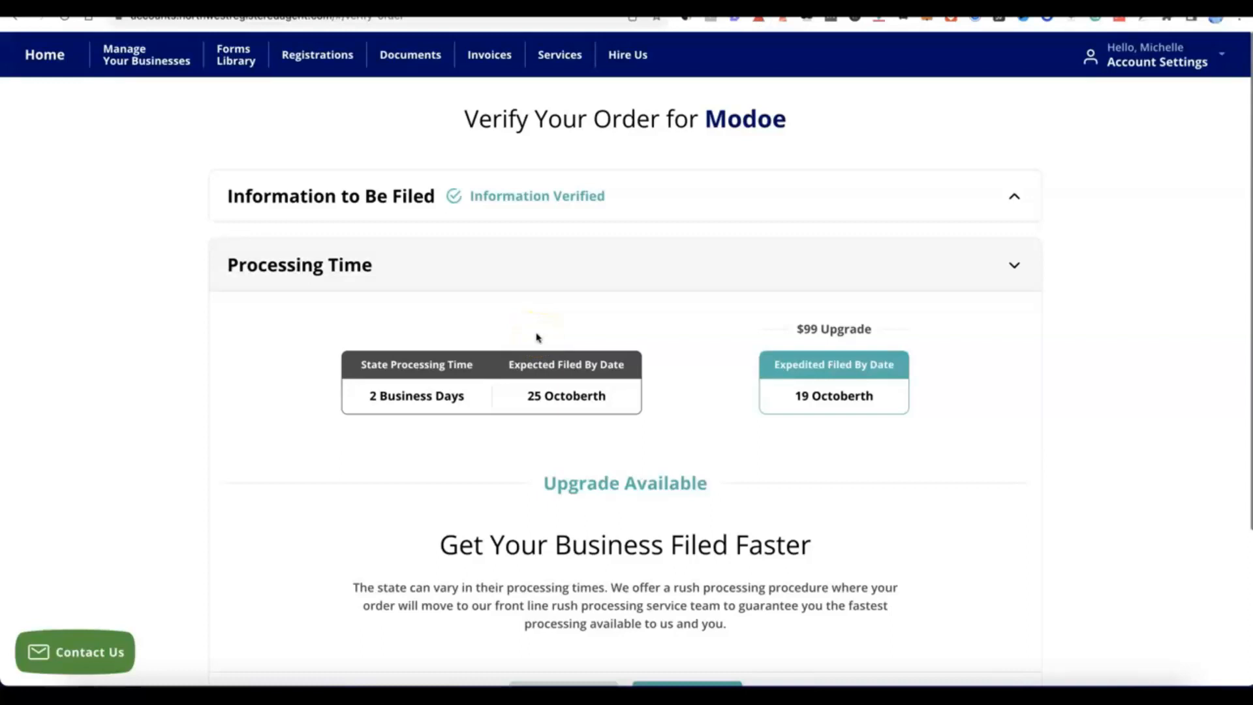
Keep the standard processing time, decline the additional business items, and submit the verified order for Modoe
{"action": "left_click", "coordinate": [572, 295]}
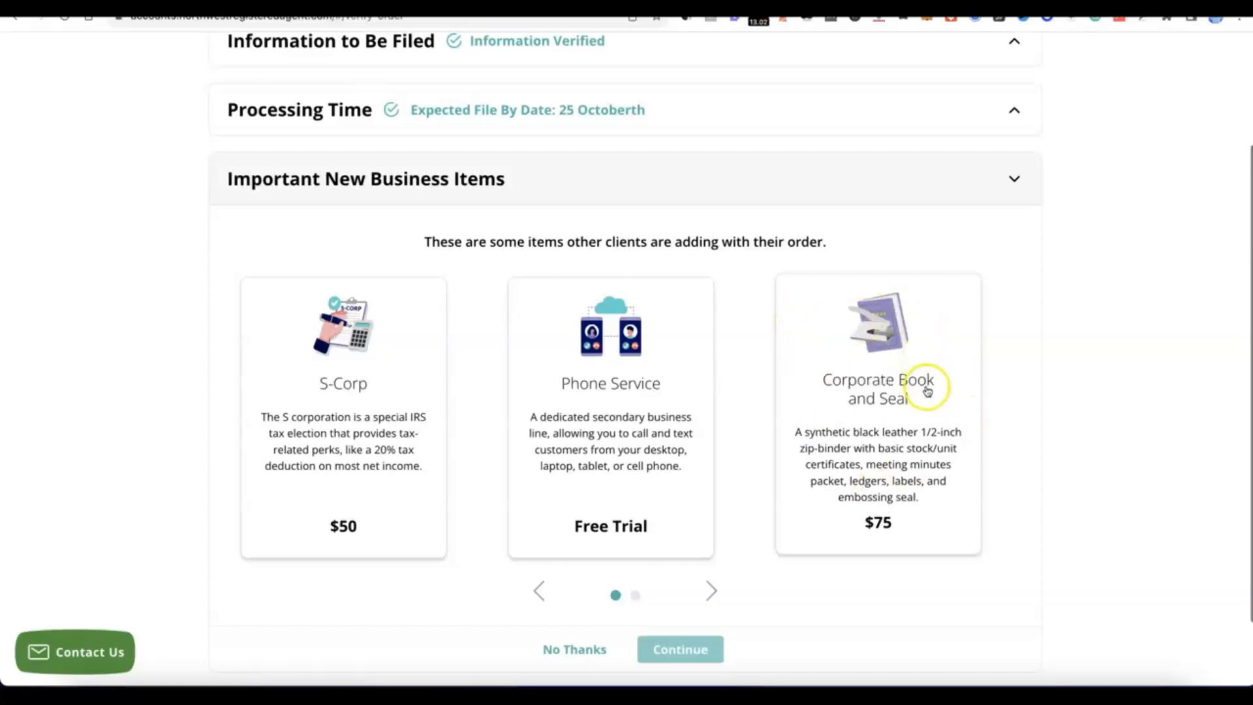
{"action": "scroll", "coordinate": [770, 350], "scroll_direction": "down", "scroll_amount": 3}
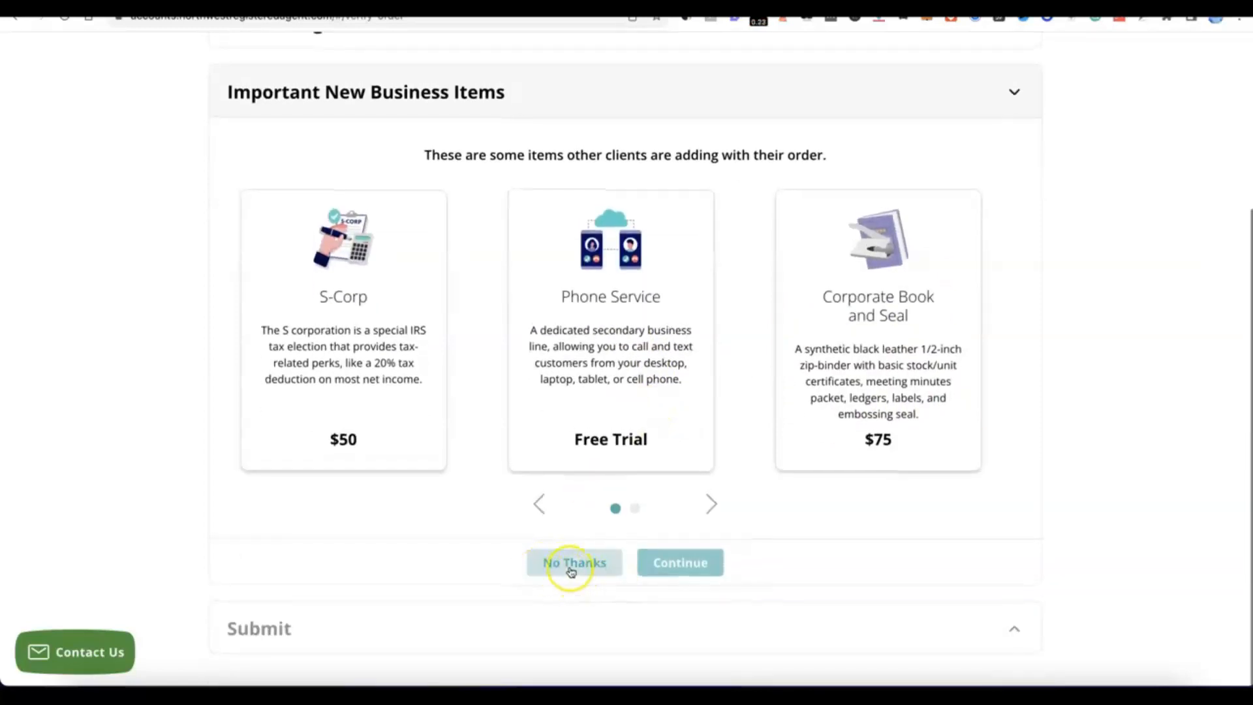
{"action": "left_click", "coordinate": [582, 562]}
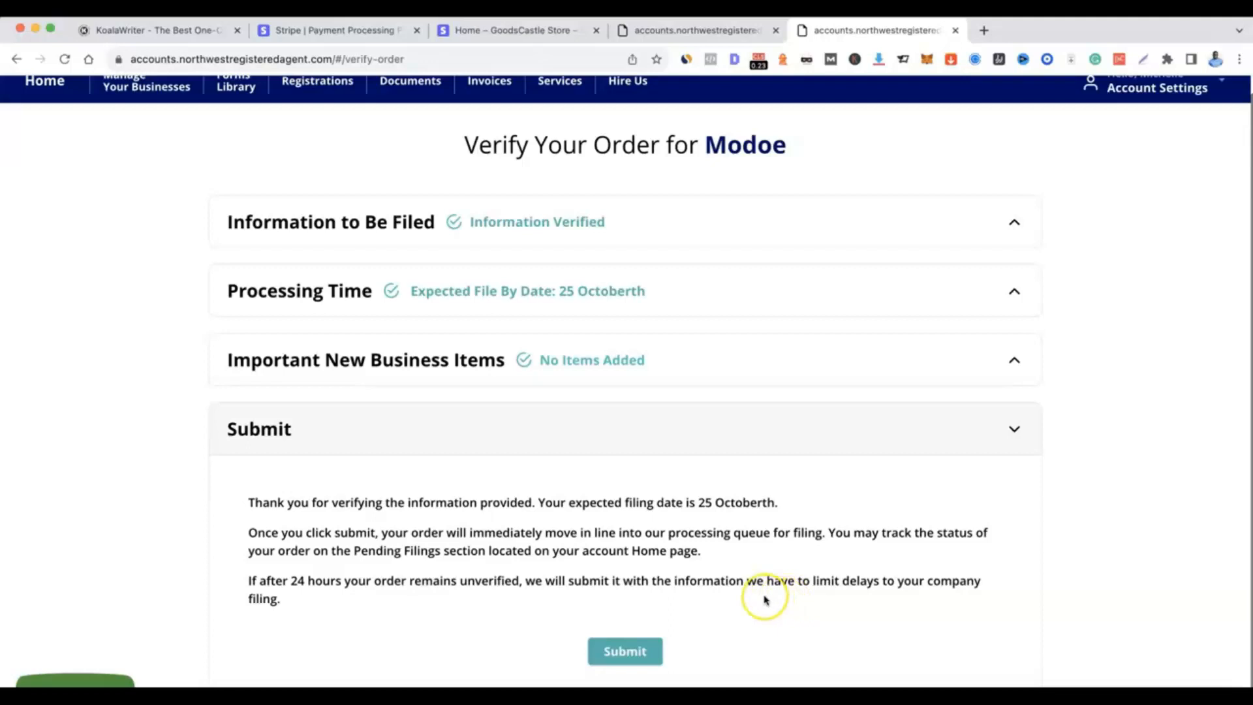
{"action": "left_click", "coordinate": [625, 650]}
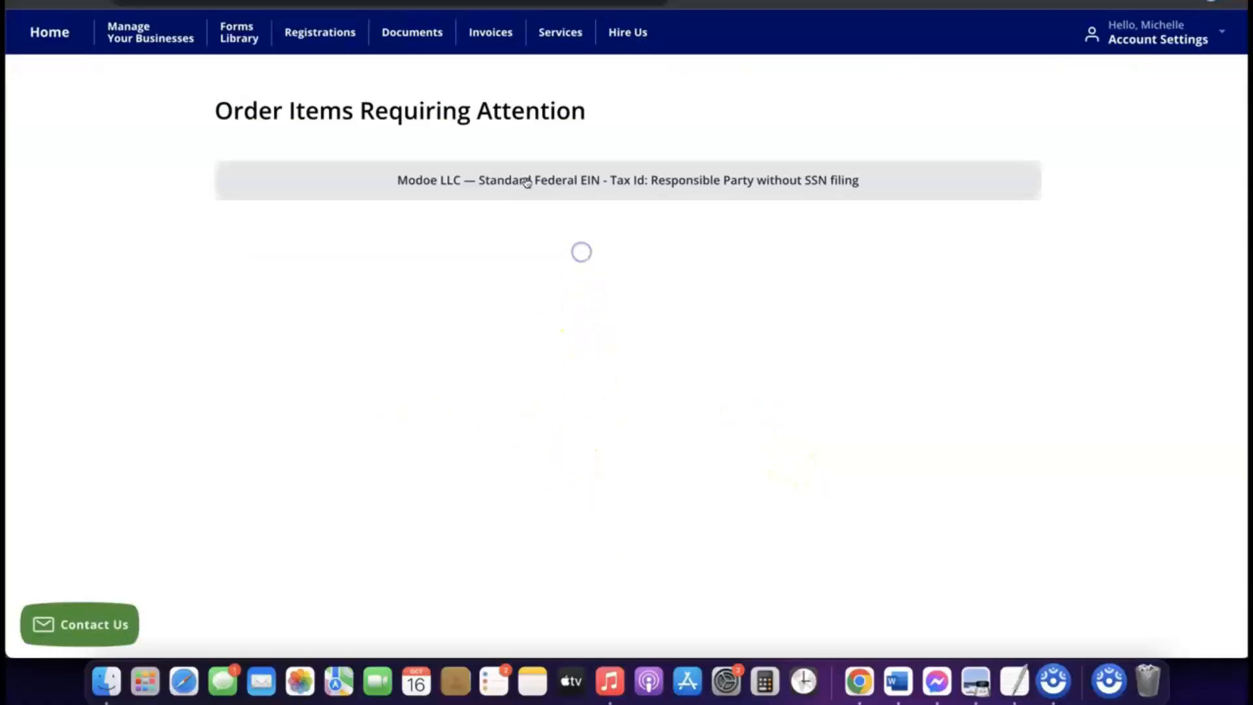
Open the Modoe LLC federal EIN item requiring attention and choose the existing contact as the responsible party
{"action": "left_click", "coordinate": [526, 180]}
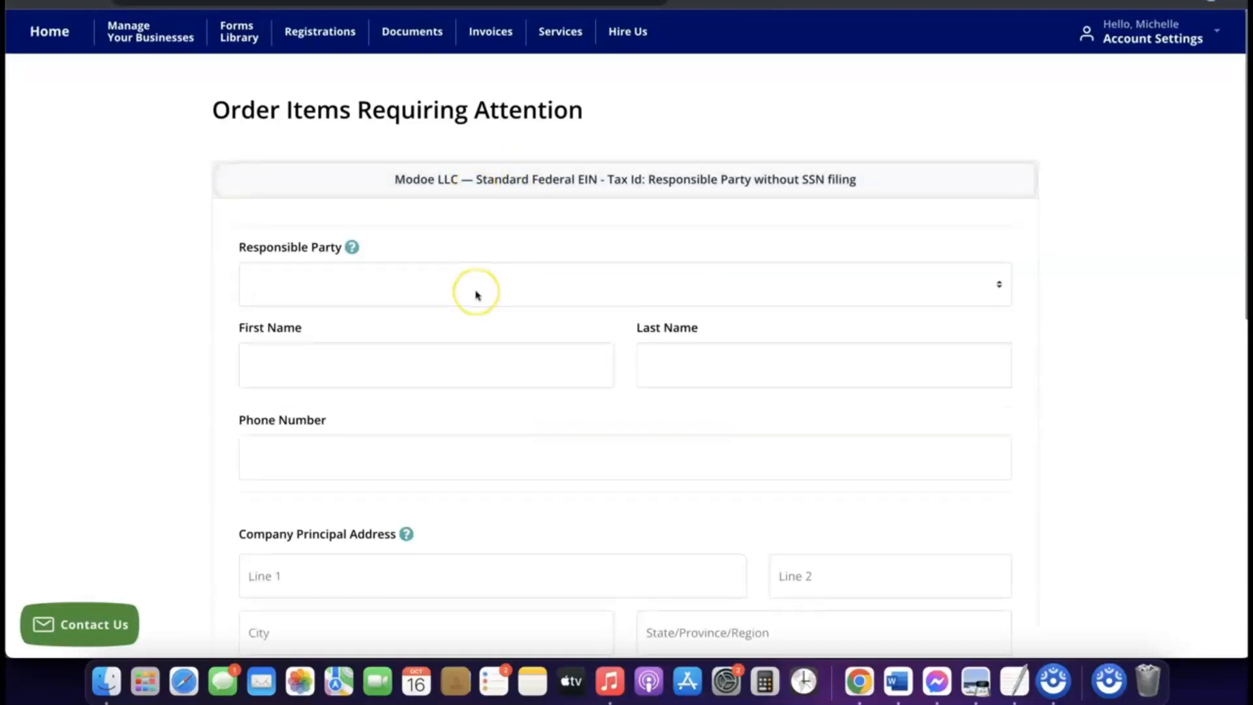
{"action": "scroll", "coordinate": [475, 294], "scroll_direction": "down", "scroll_amount": 3}
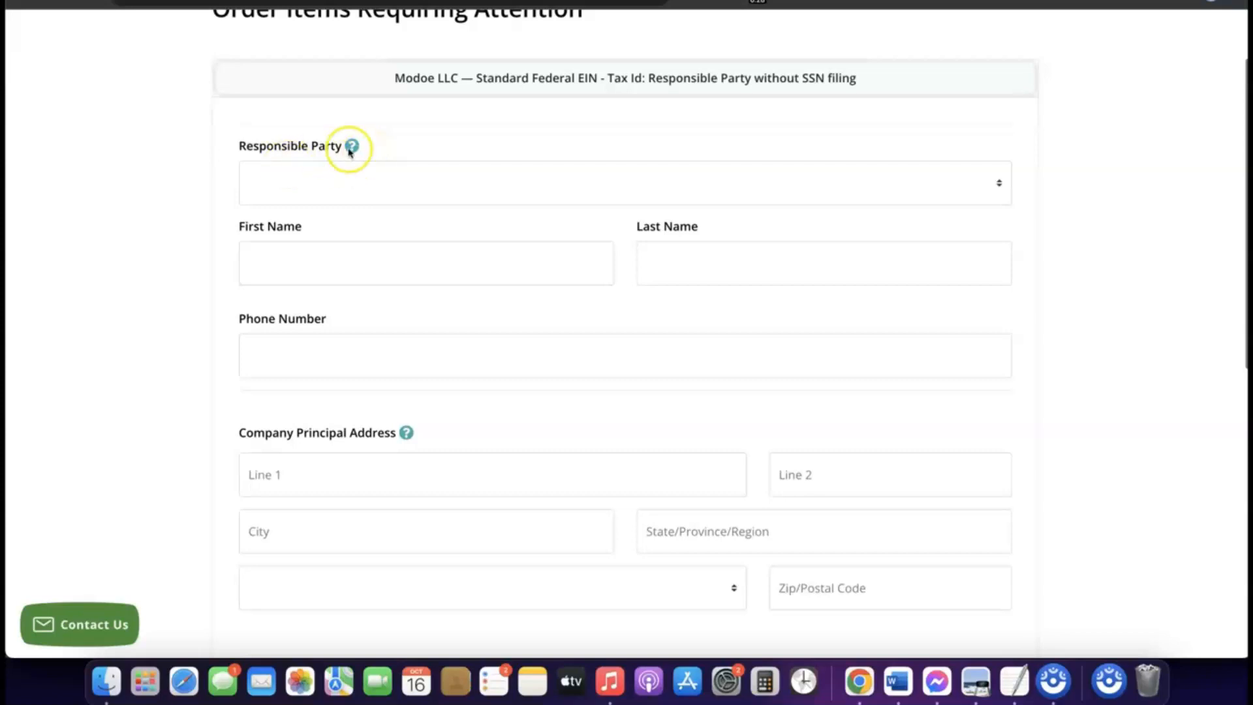
{"action": "left_click", "coordinate": [344, 174]}
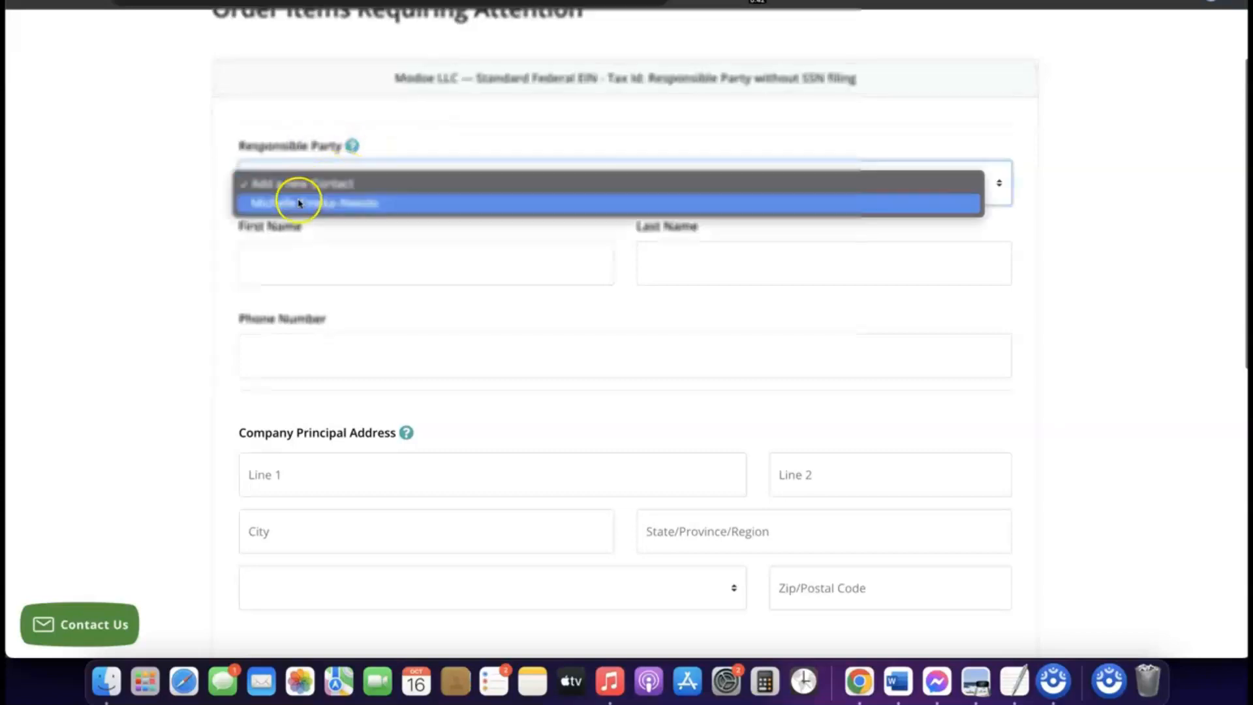
{"action": "left_click", "coordinate": [331, 205]}
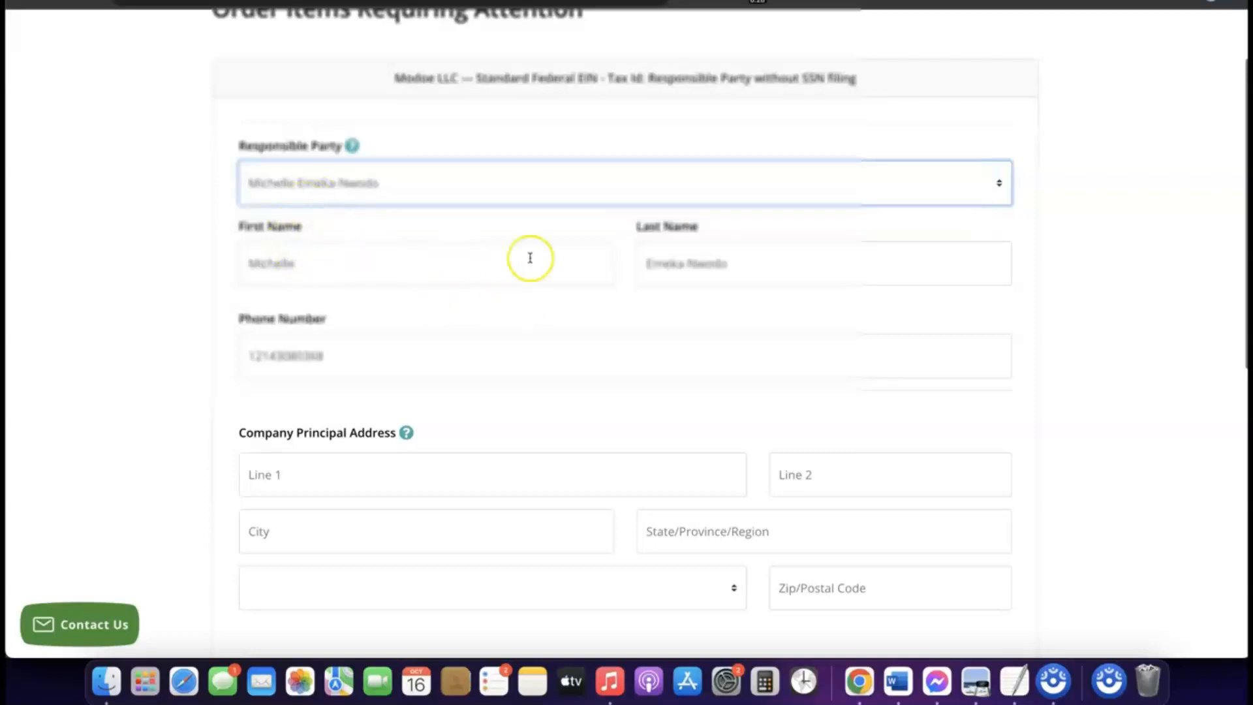
Fill in the company principal address with its street, suite, city, state, country and postal code
{"action": "scroll", "coordinate": [520, 308], "scroll_direction": "down", "scroll_amount": 2}
{"action": "scroll", "coordinate": [520, 308], "scroll_direction": "down", "scroll_amount": 5}
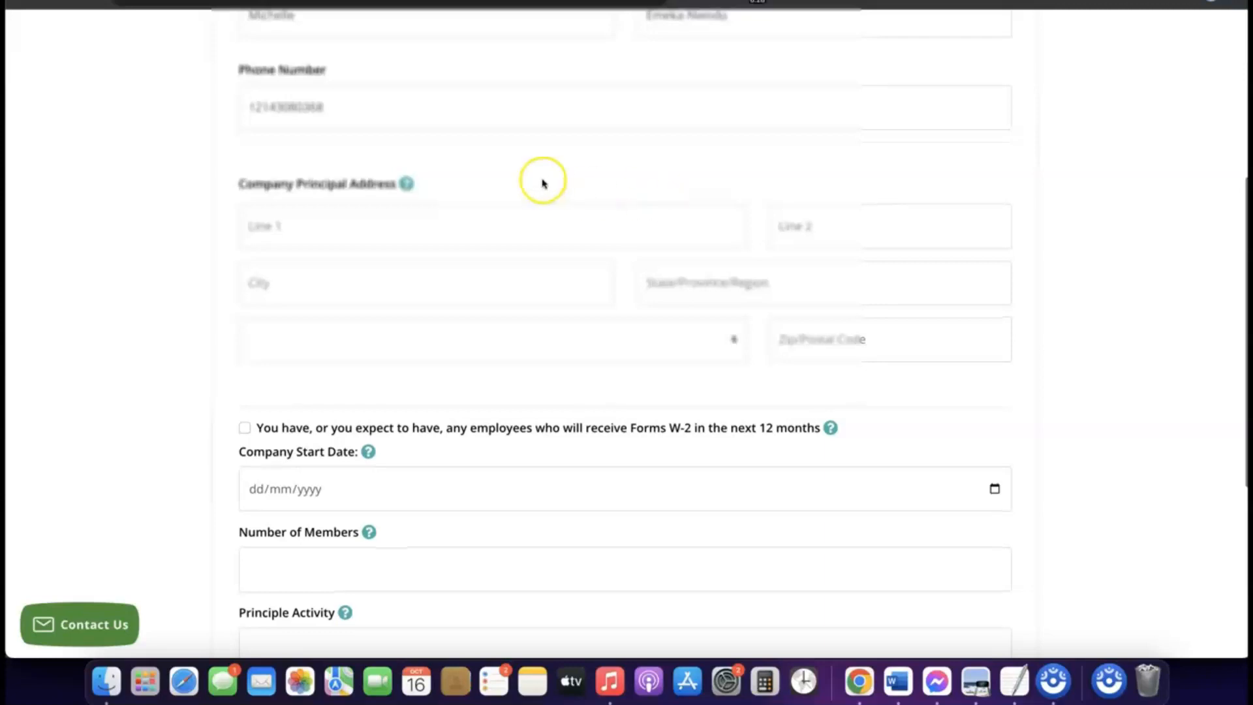
{"action": "scroll", "coordinate": [425, 190], "scroll_direction": "down", "scroll_amount": 2}
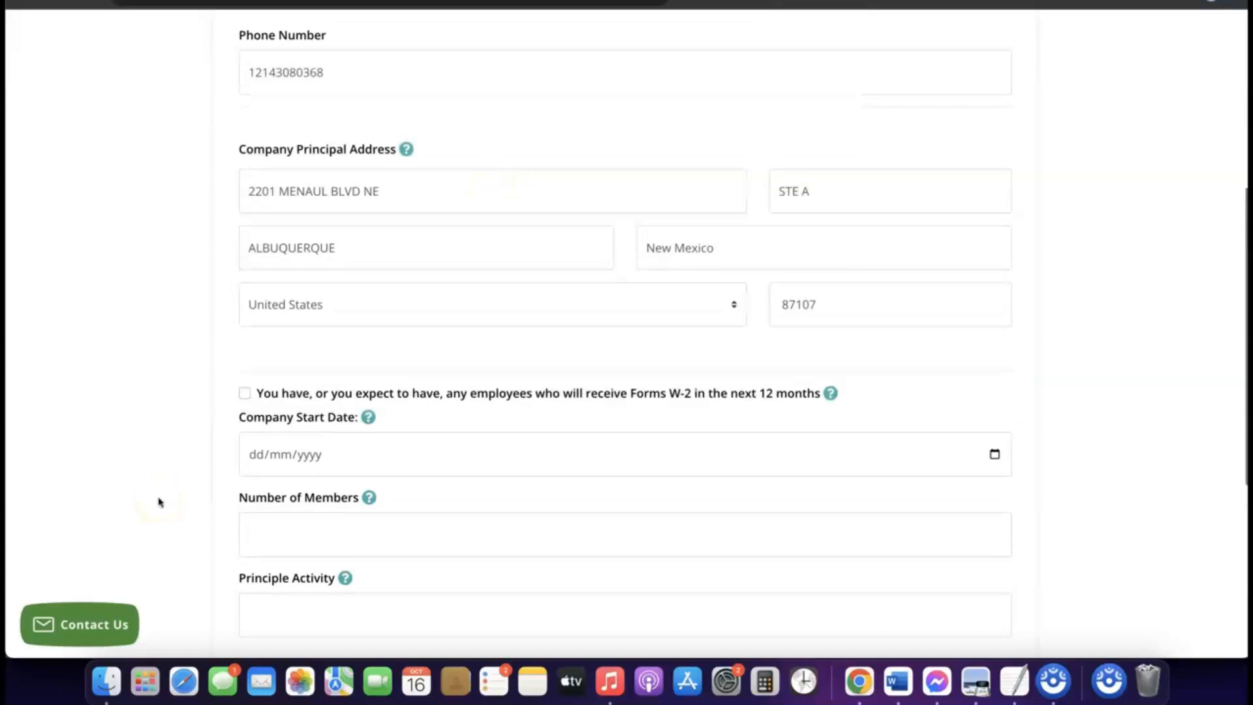
Set the company start date to 16/01/2024
{"action": "scroll", "coordinate": [358, 463], "scroll_direction": "down", "scroll_amount": 2}
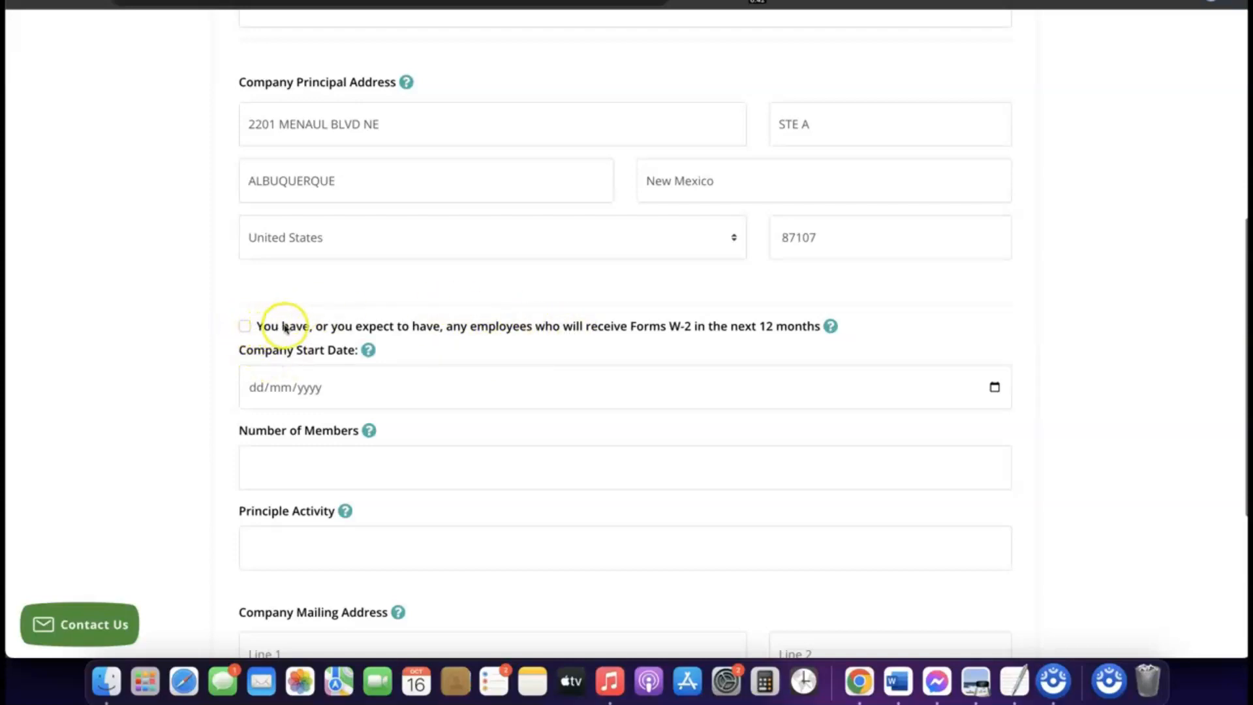
{"action": "scroll", "coordinate": [280, 327], "scroll_direction": "down", "scroll_amount": 1}
{"action": "scroll", "coordinate": [301, 312], "scroll_direction": "down", "scroll_amount": 2}
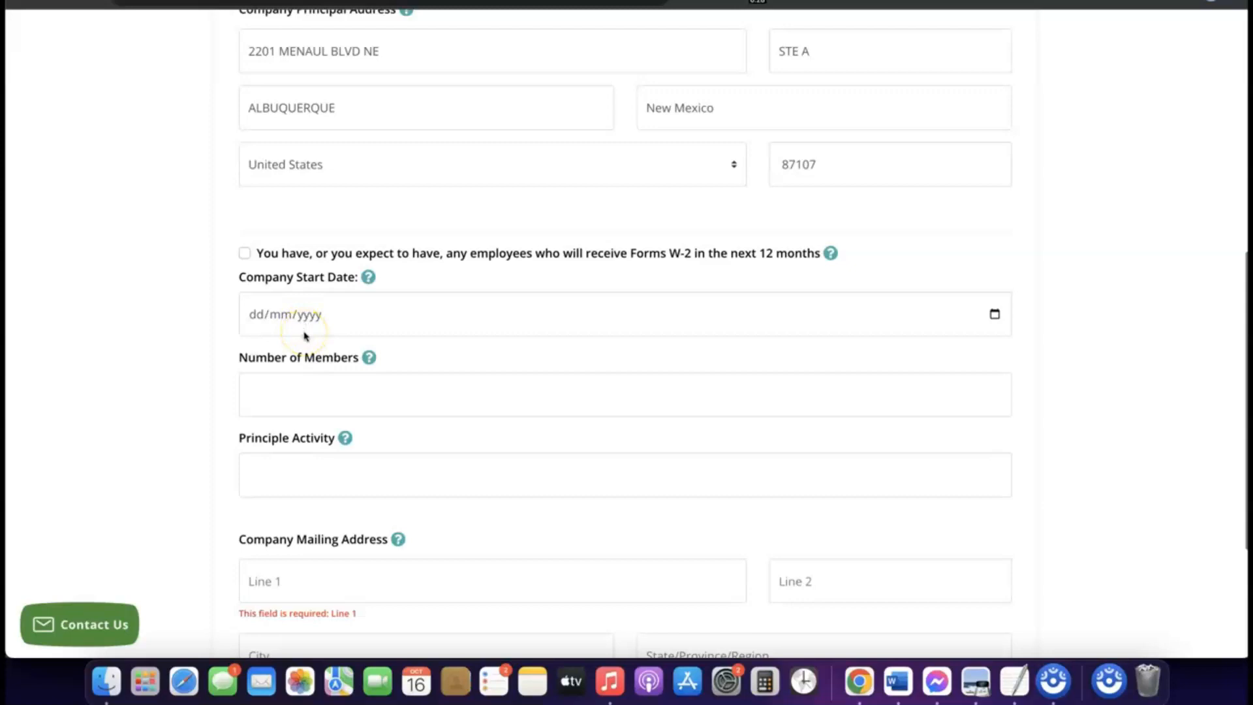
{"action": "left_click", "coordinate": [301, 318]}
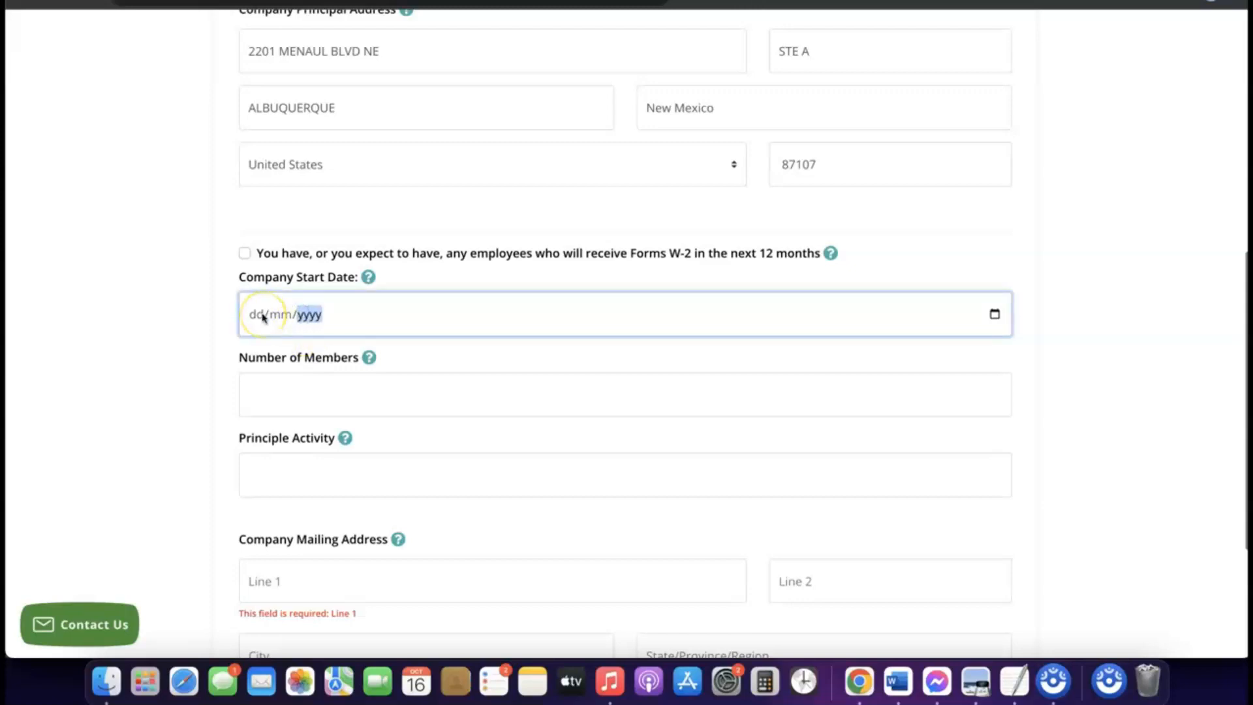
{"action": "left_click", "coordinate": [368, 278]}
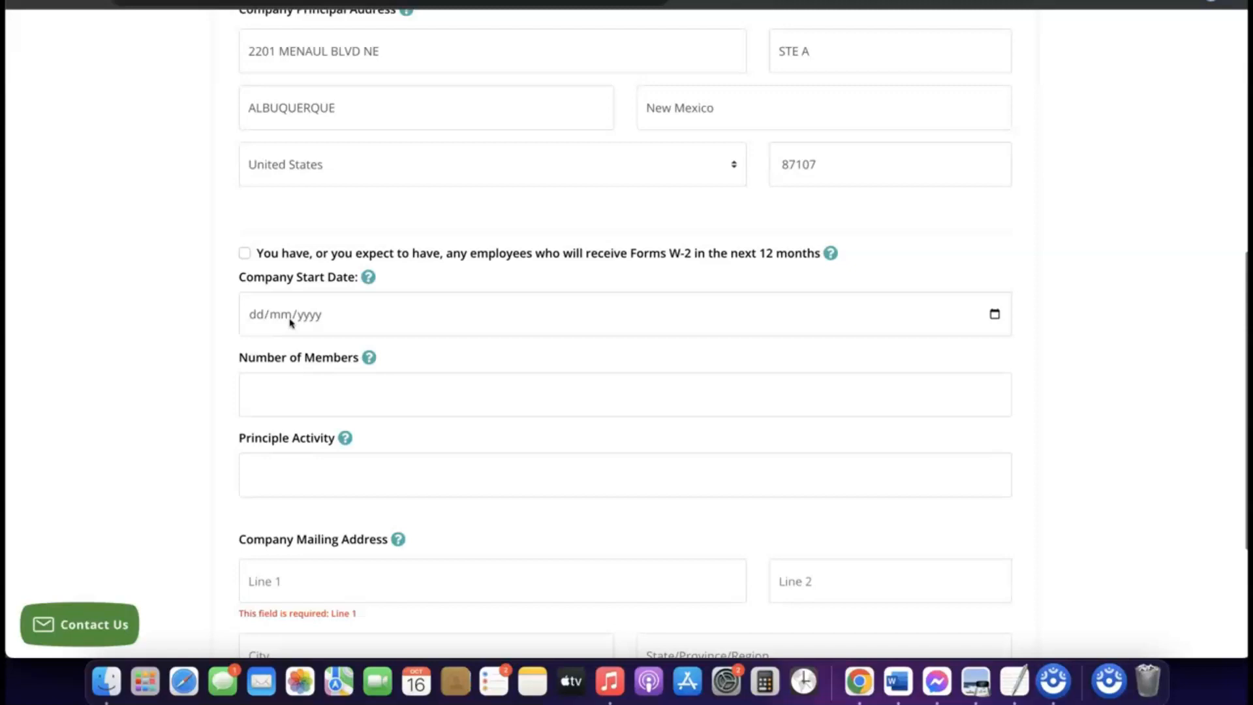
{"action": "left_click", "coordinate": [996, 316]}
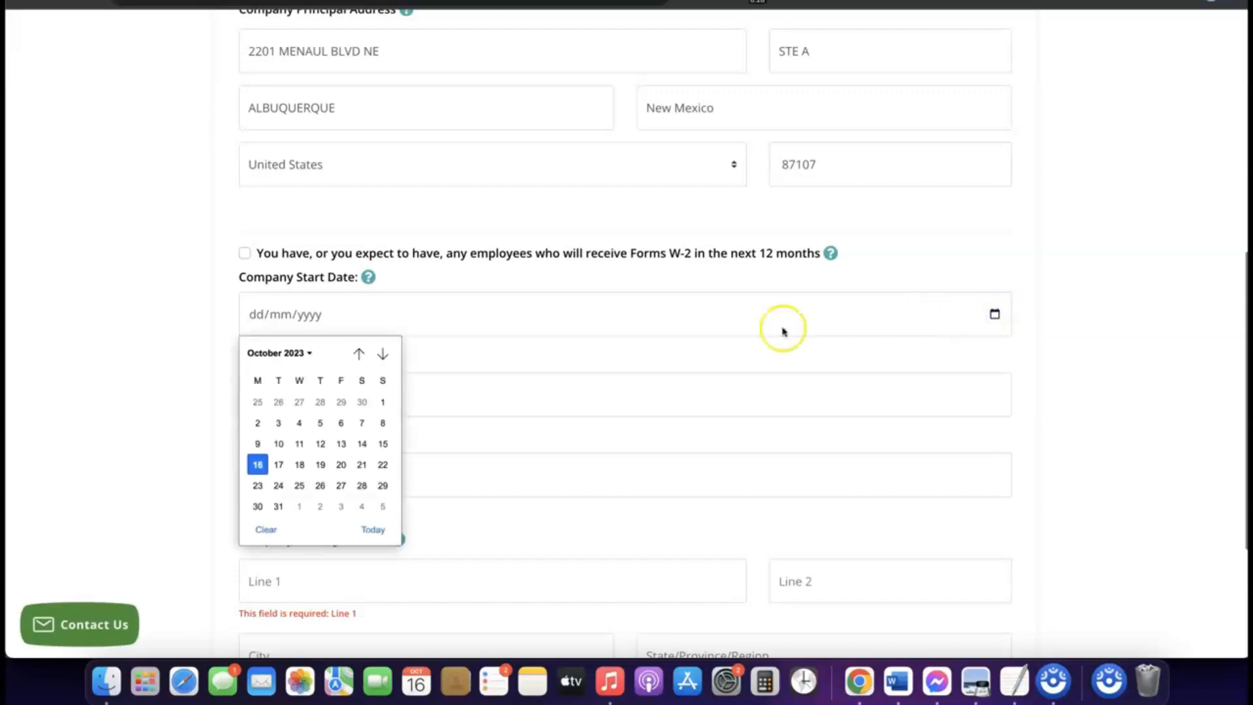
{"action": "left_click", "coordinate": [308, 353]}
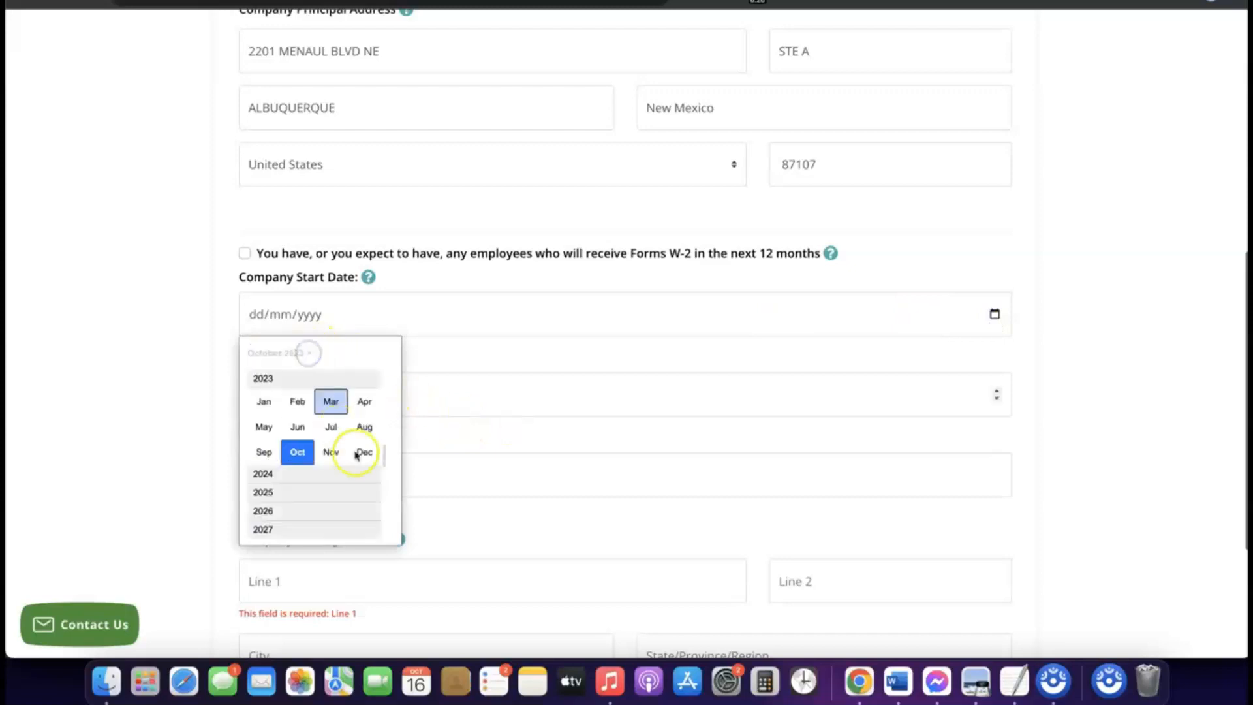
{"action": "left_click", "coordinate": [273, 474]}
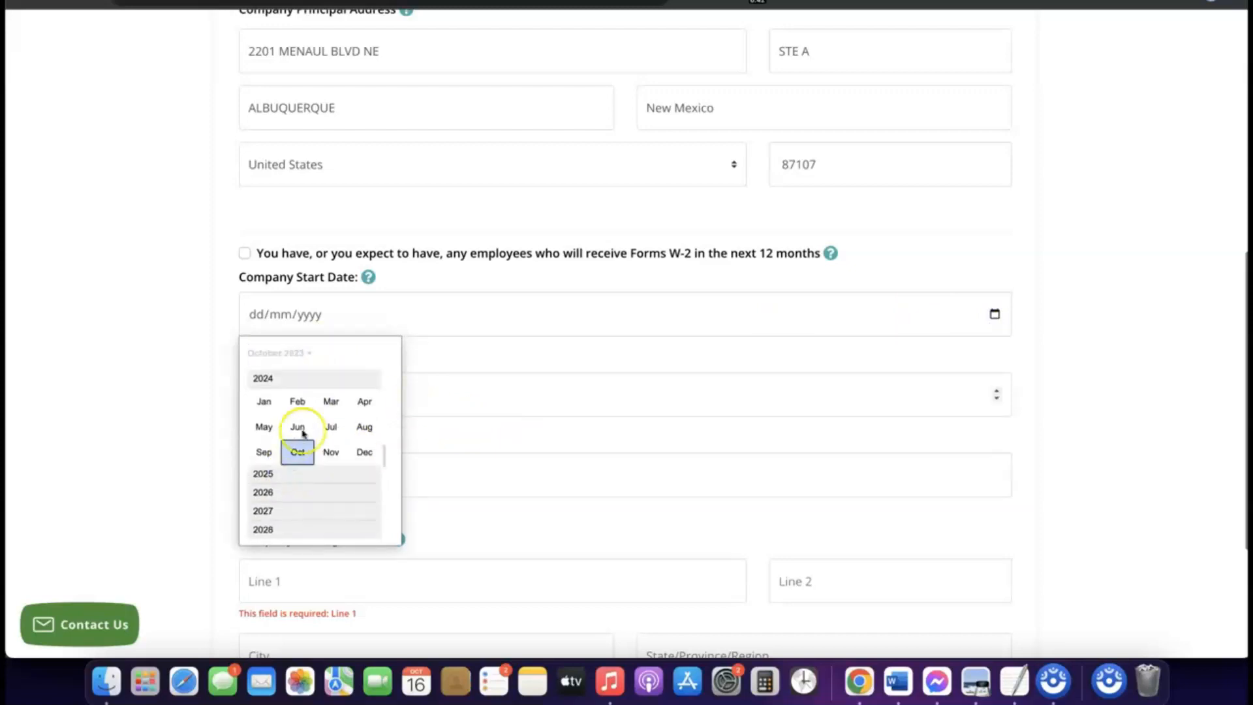
{"action": "left_click", "coordinate": [264, 402]}
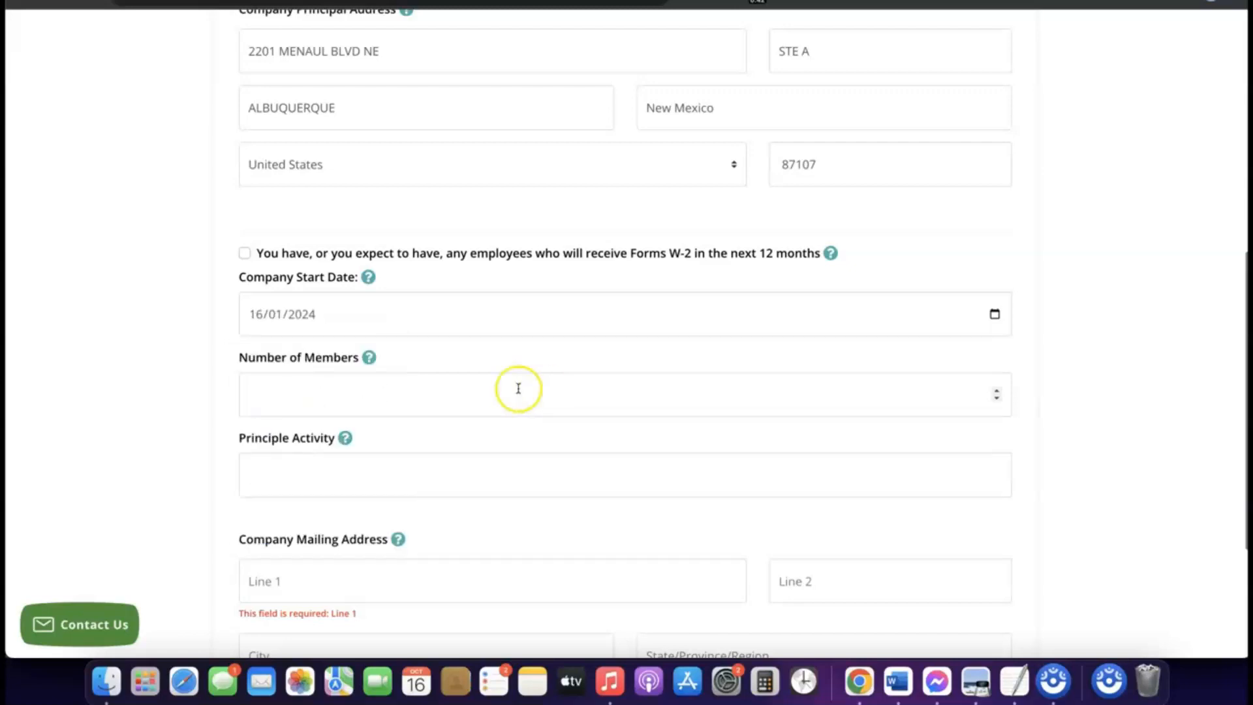
Set the number of members to 1 and enter eCommerce as the principle activity
{"action": "scroll", "coordinate": [521, 373], "scroll_direction": "down", "scroll_amount": 1}
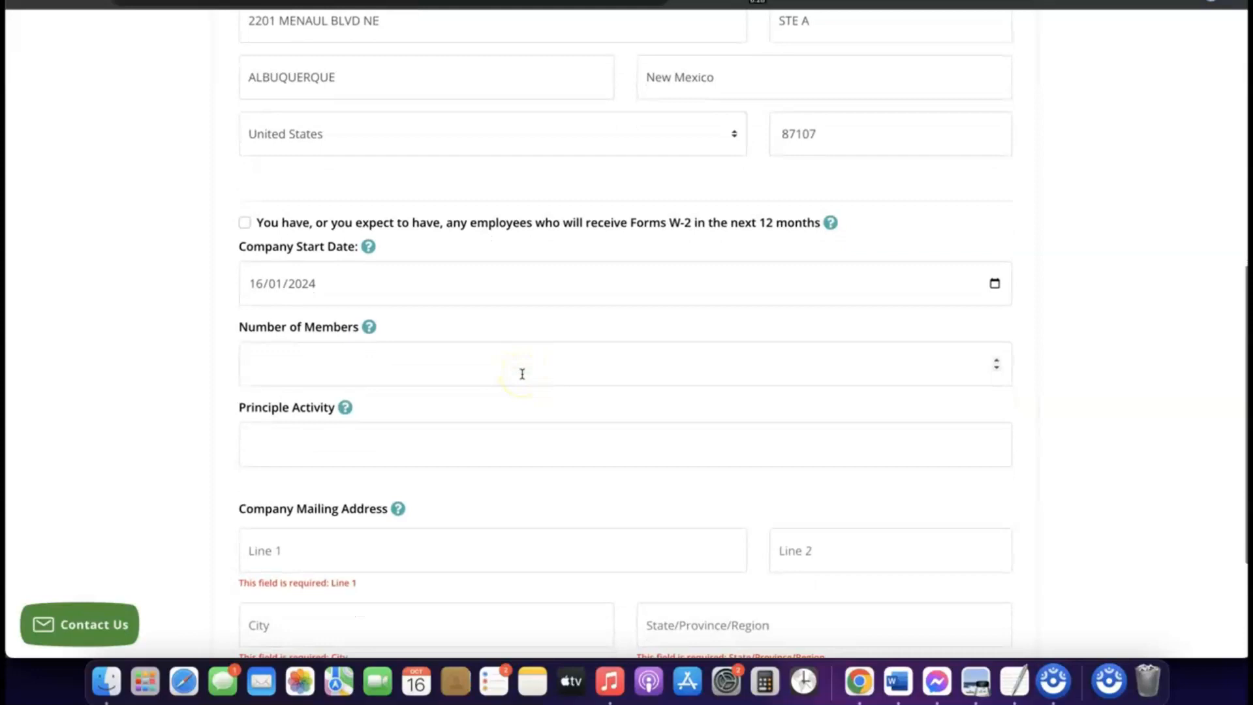
{"action": "left_click", "coordinate": [462, 365]}
{"action": "left_click", "coordinate": [434, 363]}
{"action": "type", "text": "2"}
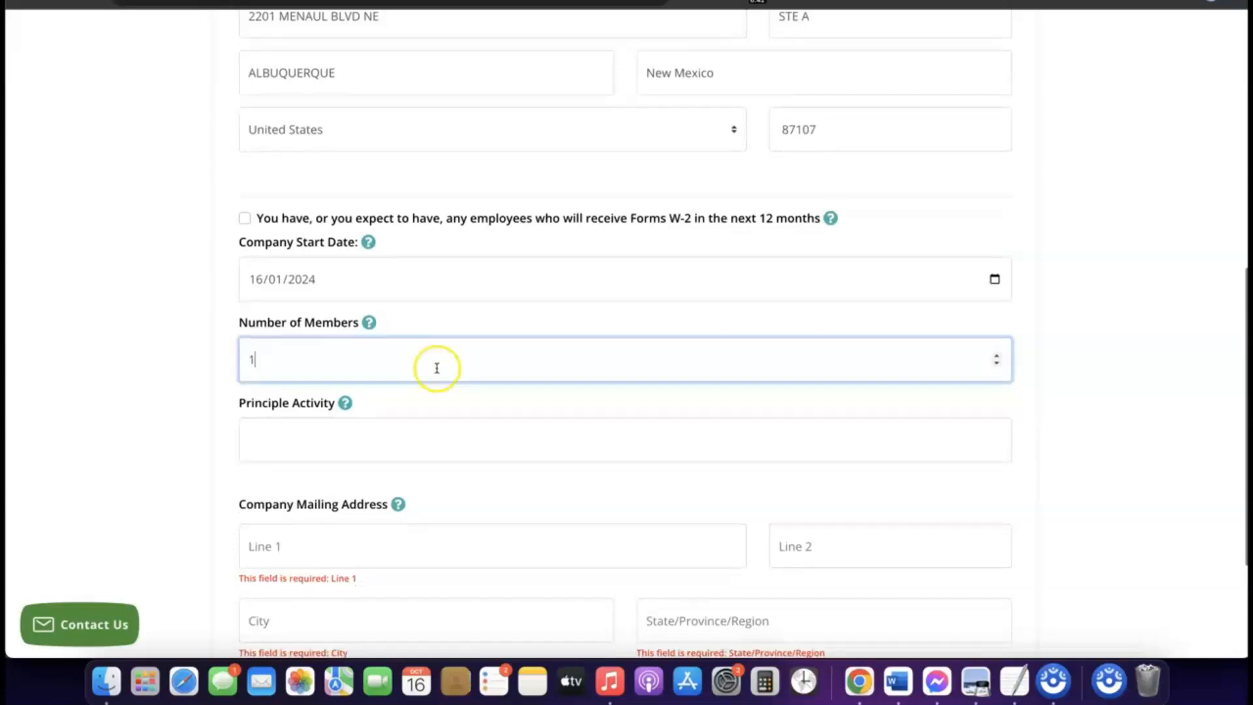
{"action": "scroll", "coordinate": [436, 368], "scroll_direction": "down", "scroll_amount": 2}
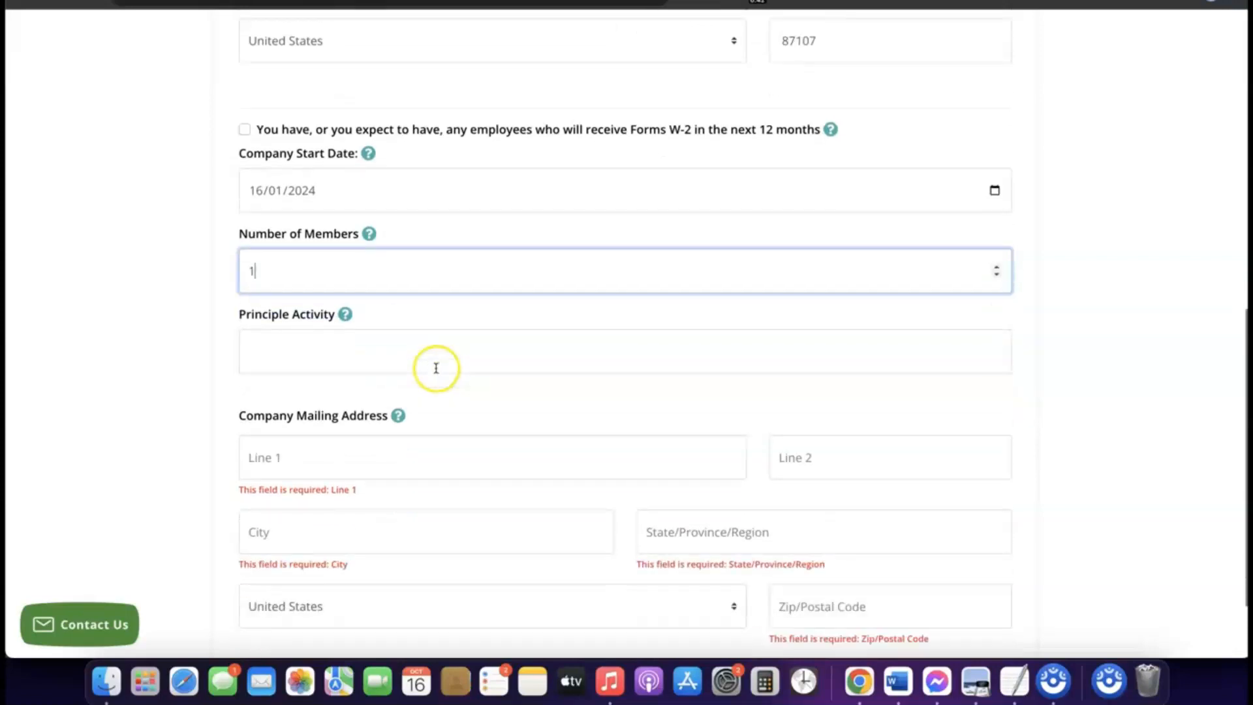
{"action": "left_click", "coordinate": [390, 345]}
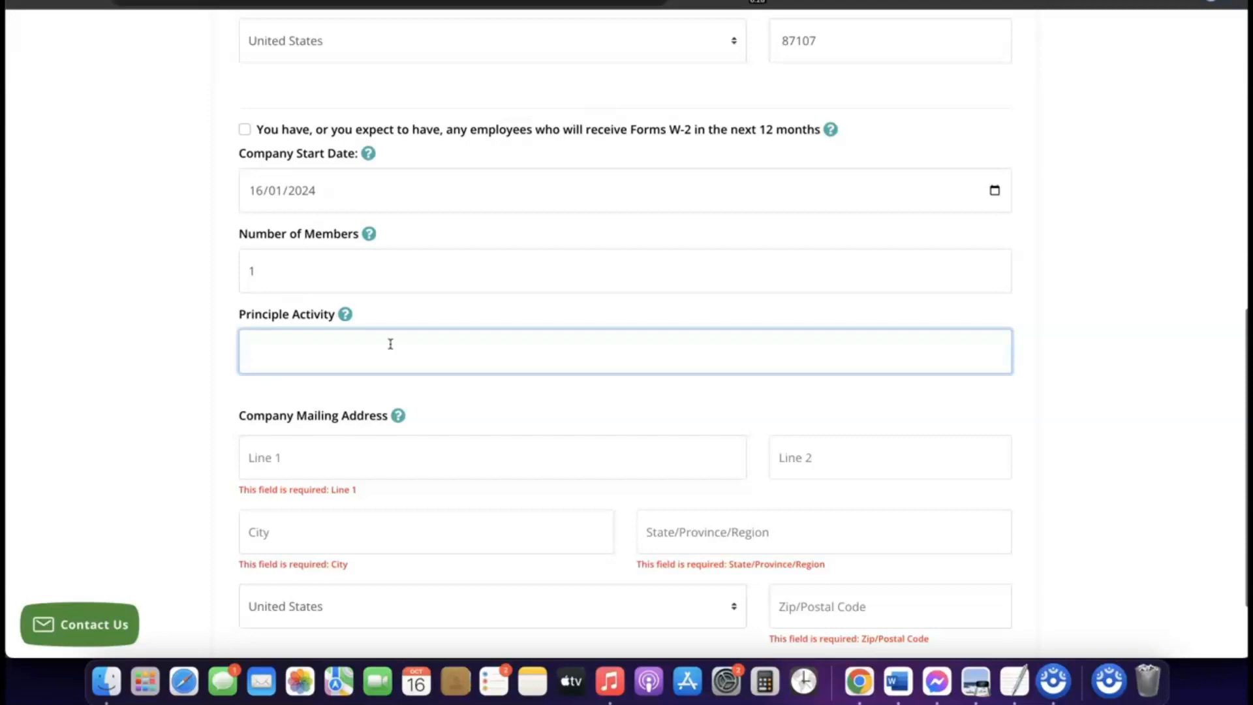
{"action": "type", "text": "eCommerce"}
Fill in the company mailing address with the same street, suite, city, state, country and postal code as the principal address
{"action": "scroll", "coordinate": [352, 370], "scroll_direction": "up", "scroll_amount": 1}
{"action": "scroll", "coordinate": [352, 370], "scroll_direction": "down", "scroll_amount": 3}
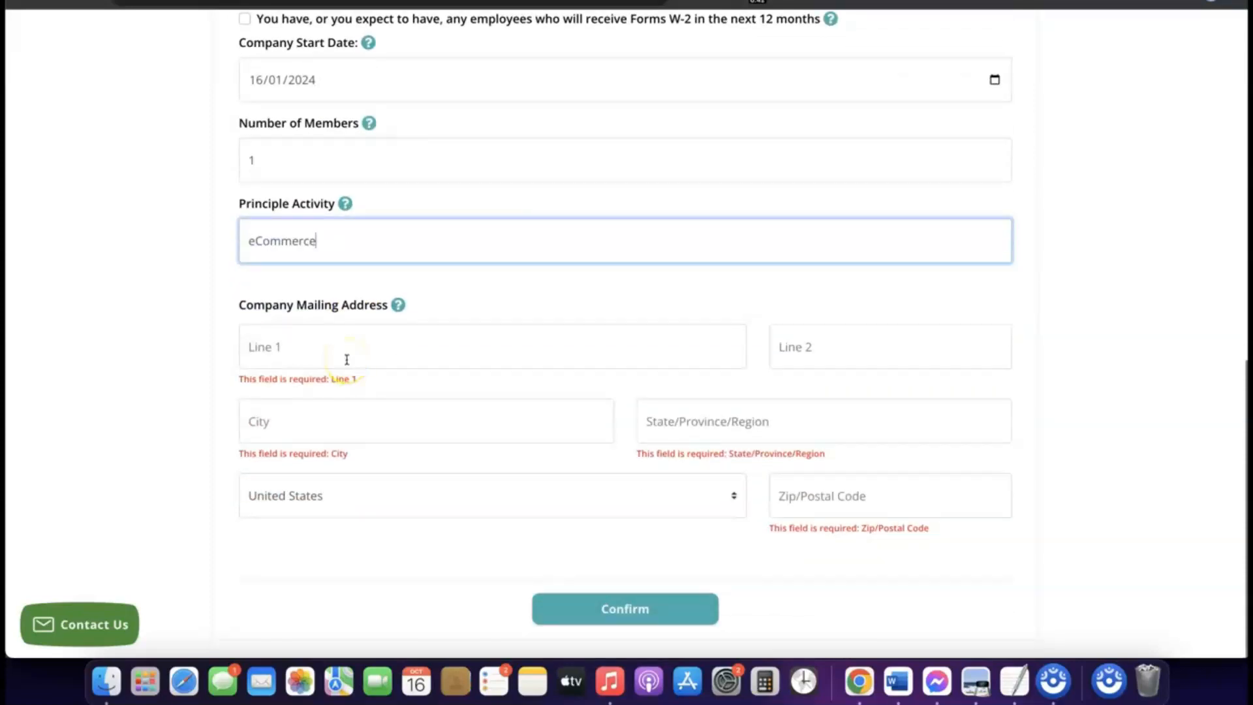
{"action": "scroll", "coordinate": [346, 359], "scroll_direction": "up", "scroll_amount": 7}
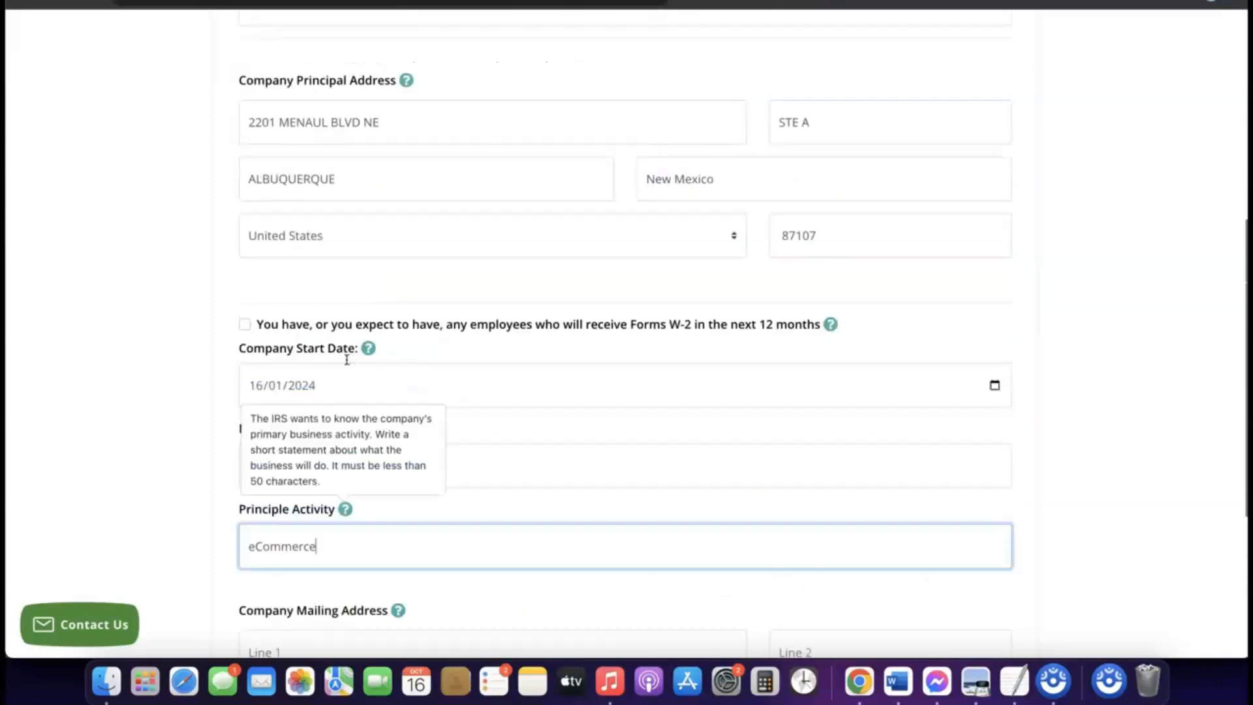
{"action": "scroll", "coordinate": [346, 360], "scroll_direction": "down", "scroll_amount": 6}
{"action": "scroll", "coordinate": [347, 359], "scroll_direction": "down", "scroll_amount": 1}
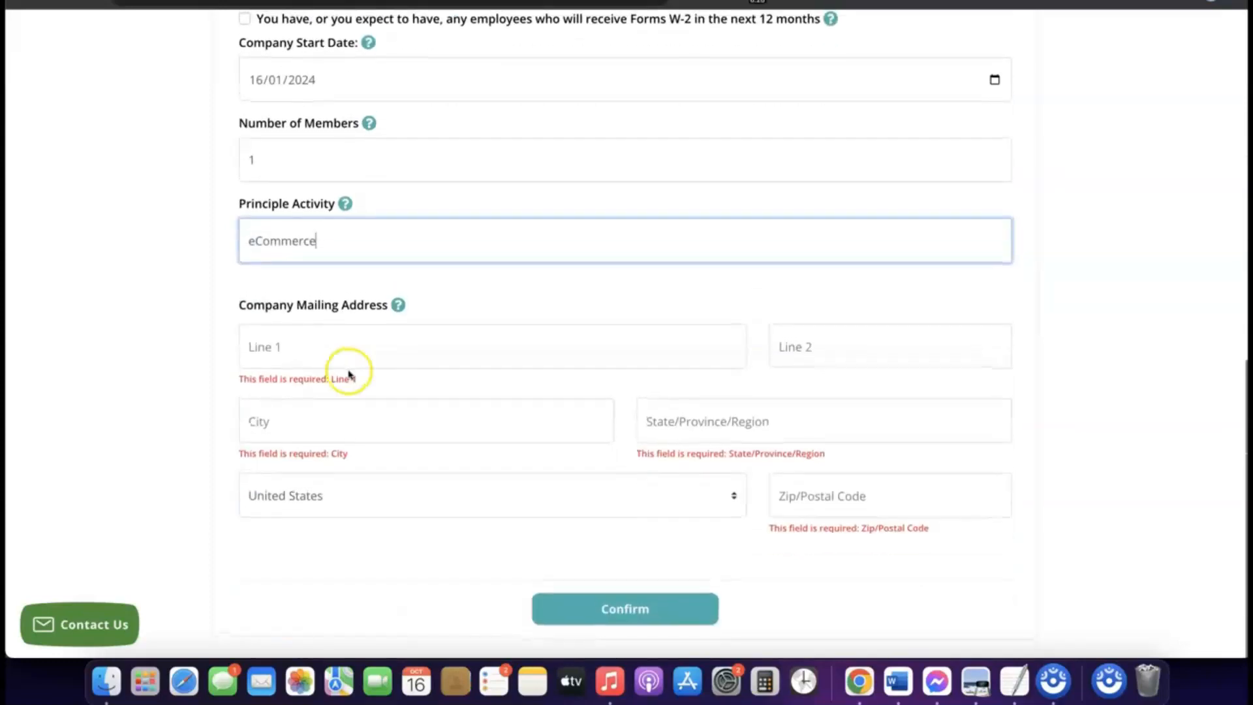
{"action": "scroll", "coordinate": [349, 372], "scroll_direction": "up", "scroll_amount": 5}
{"action": "scroll", "coordinate": [349, 374], "scroll_direction": "up", "scroll_amount": 1}
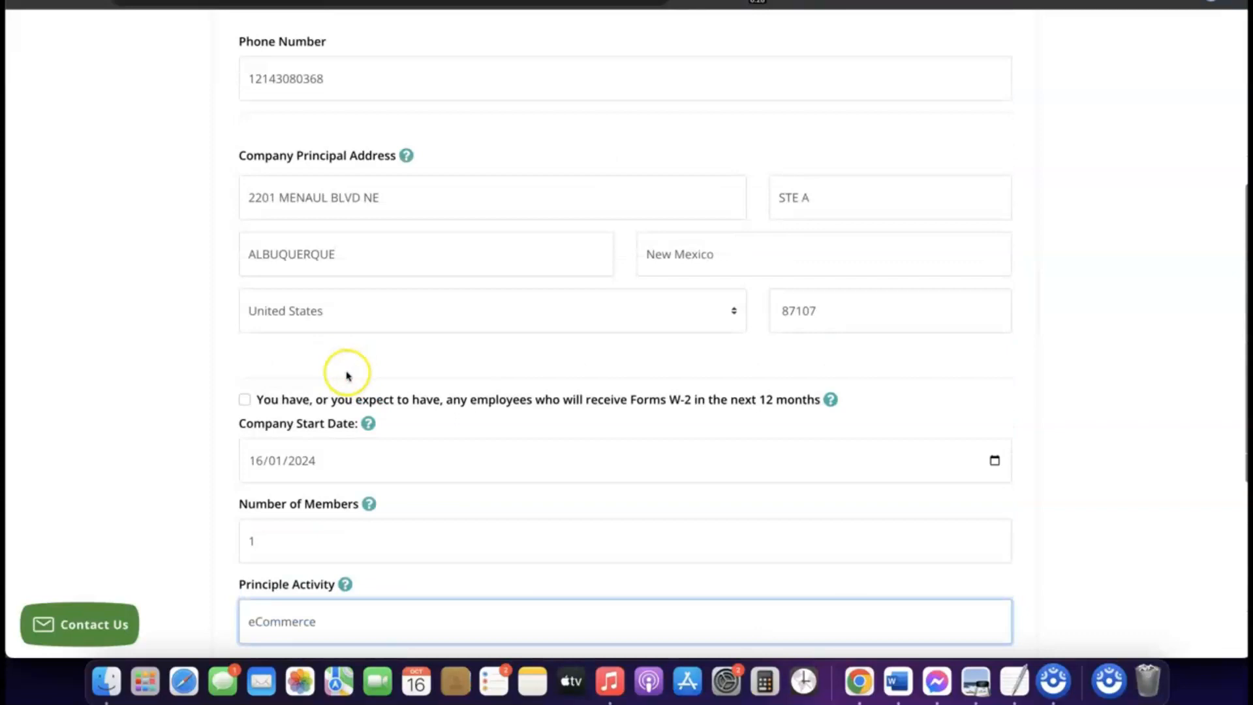
{"action": "triple_click", "coordinate": [346, 198]}
{"action": "right_click", "coordinate": [347, 198]}
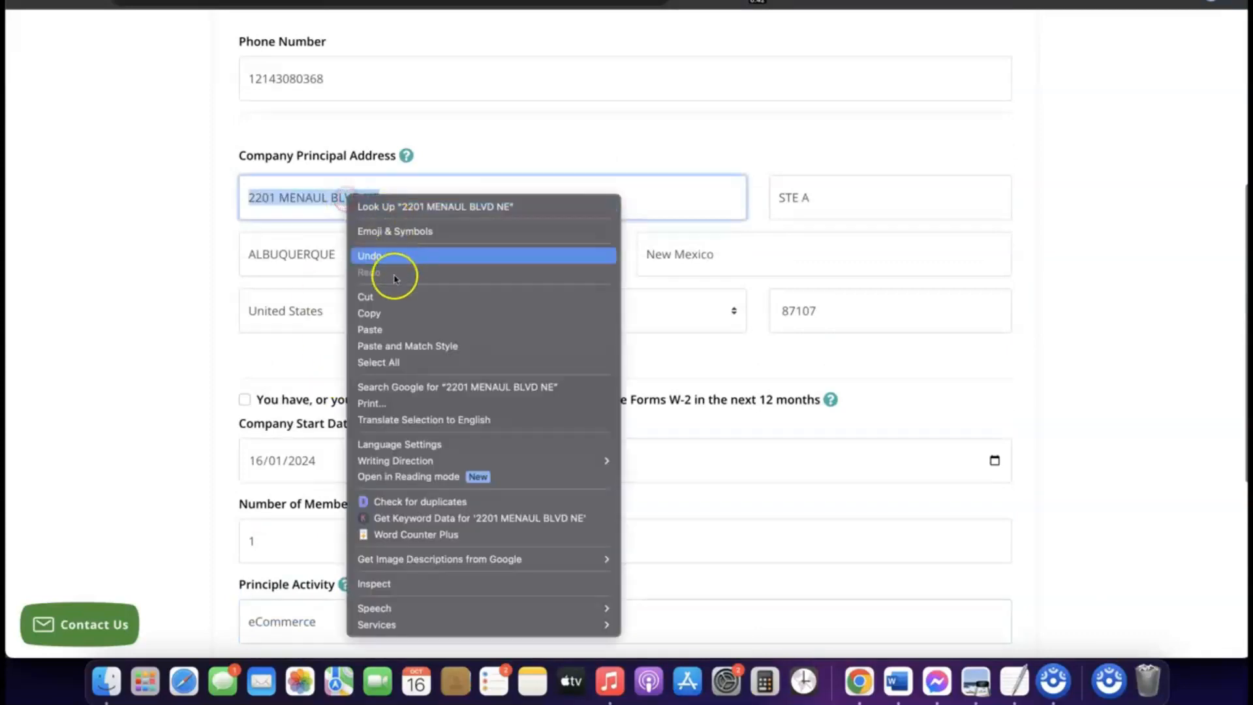
{"action": "left_click", "coordinate": [384, 314]}
{"action": "scroll", "coordinate": [383, 316], "scroll_direction": "down", "scroll_amount": 6}
{"action": "left_click", "coordinate": [325, 347]}
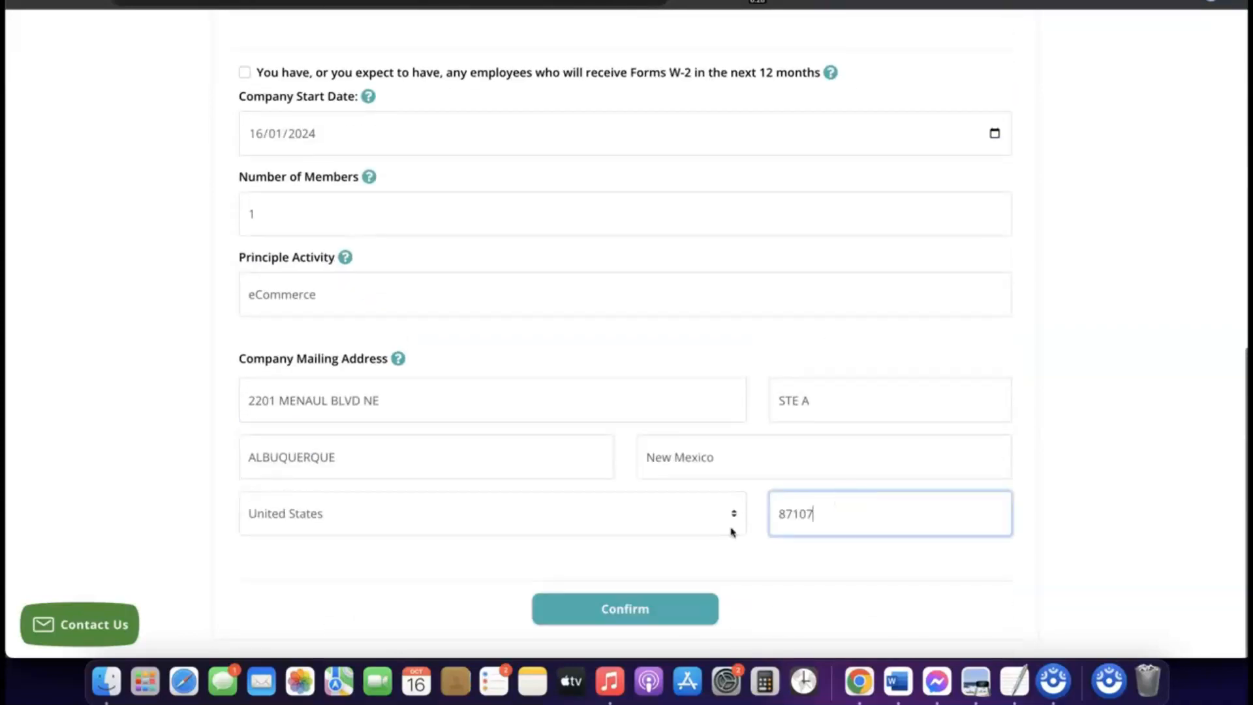
{"action": "left_click", "coordinate": [733, 560]}
{"action": "left_click", "coordinate": [682, 545]}
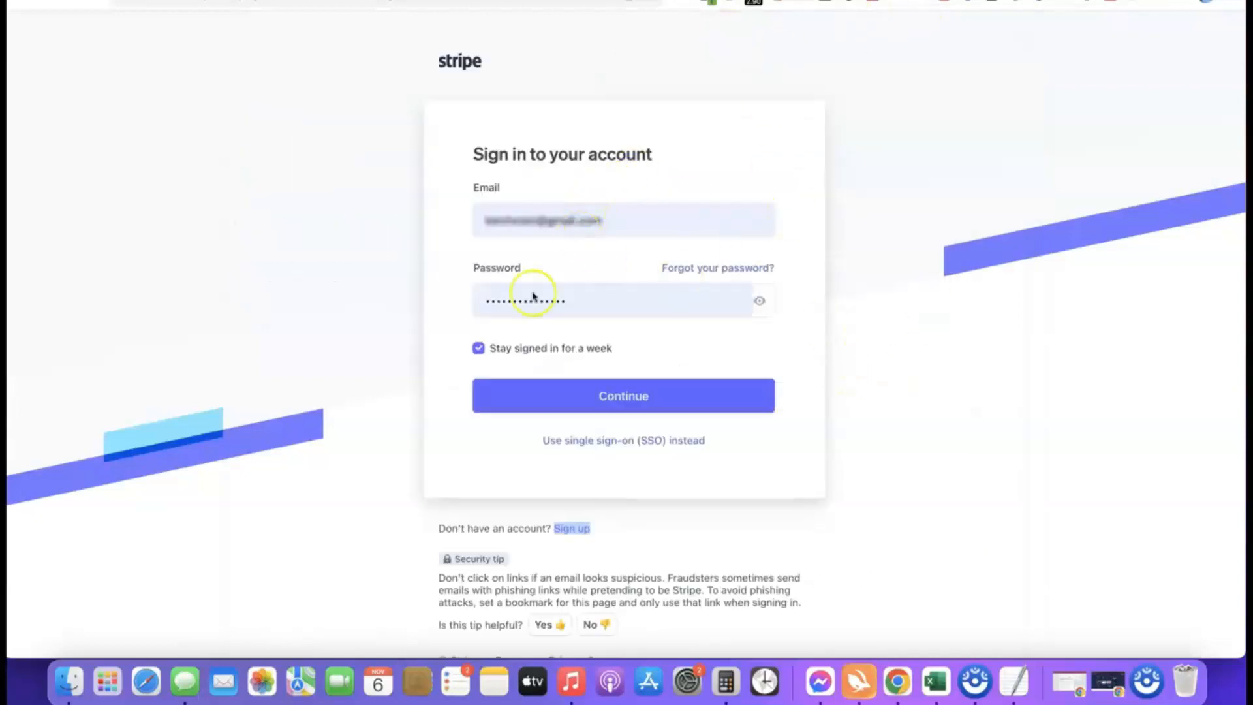
Sign in to Stripe and create a new account named Affiliate Blueprint with United States as the country of operation
{"action": "left_click", "coordinate": [597, 397]}
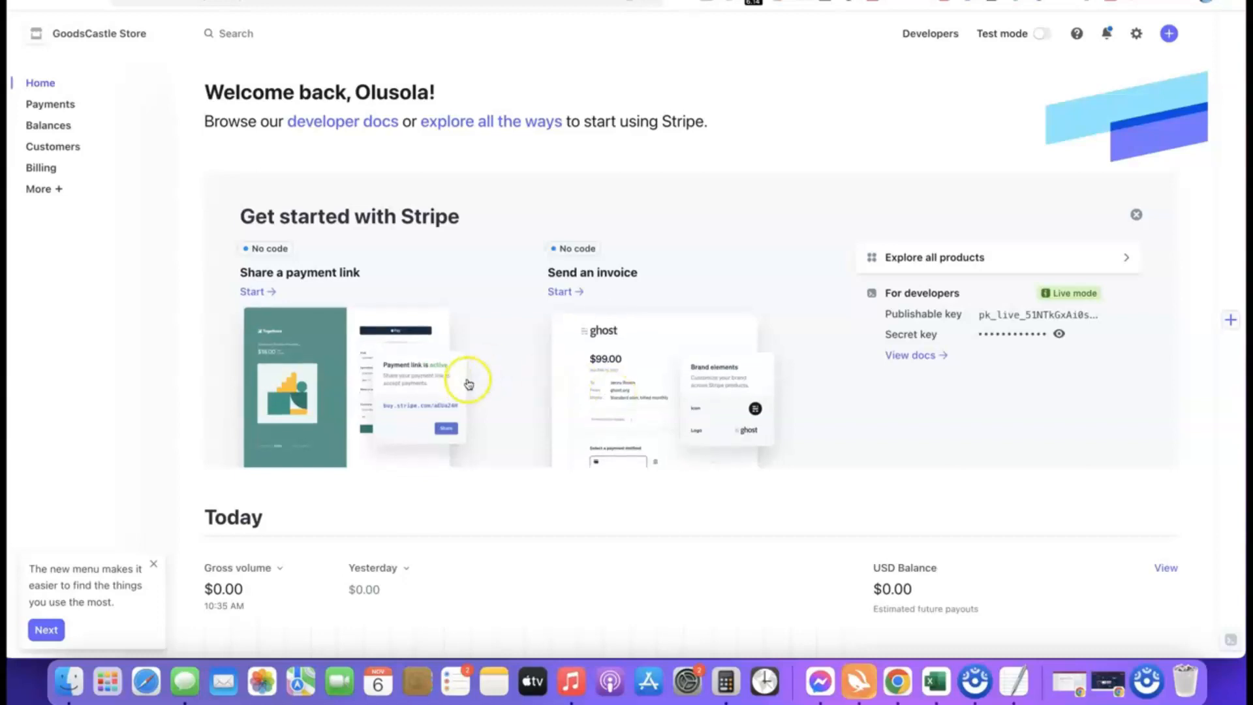
{"action": "left_click", "coordinate": [160, 34]}
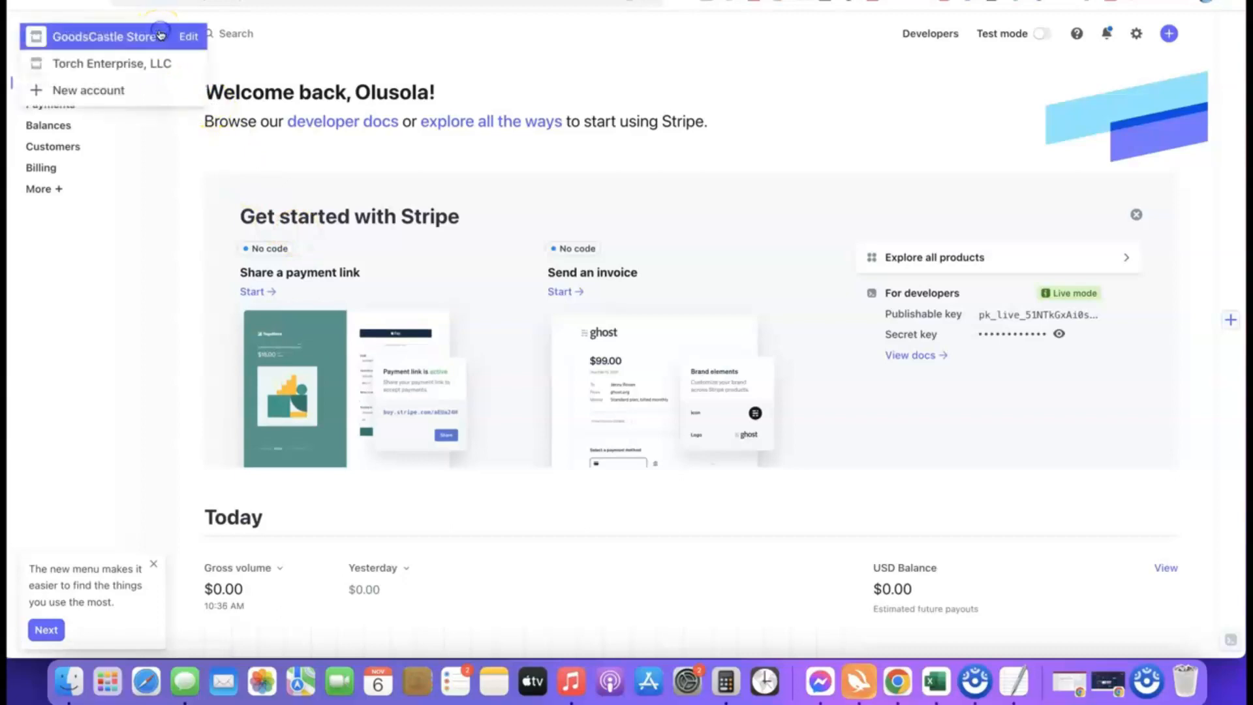
{"action": "left_click", "coordinate": [90, 92]}
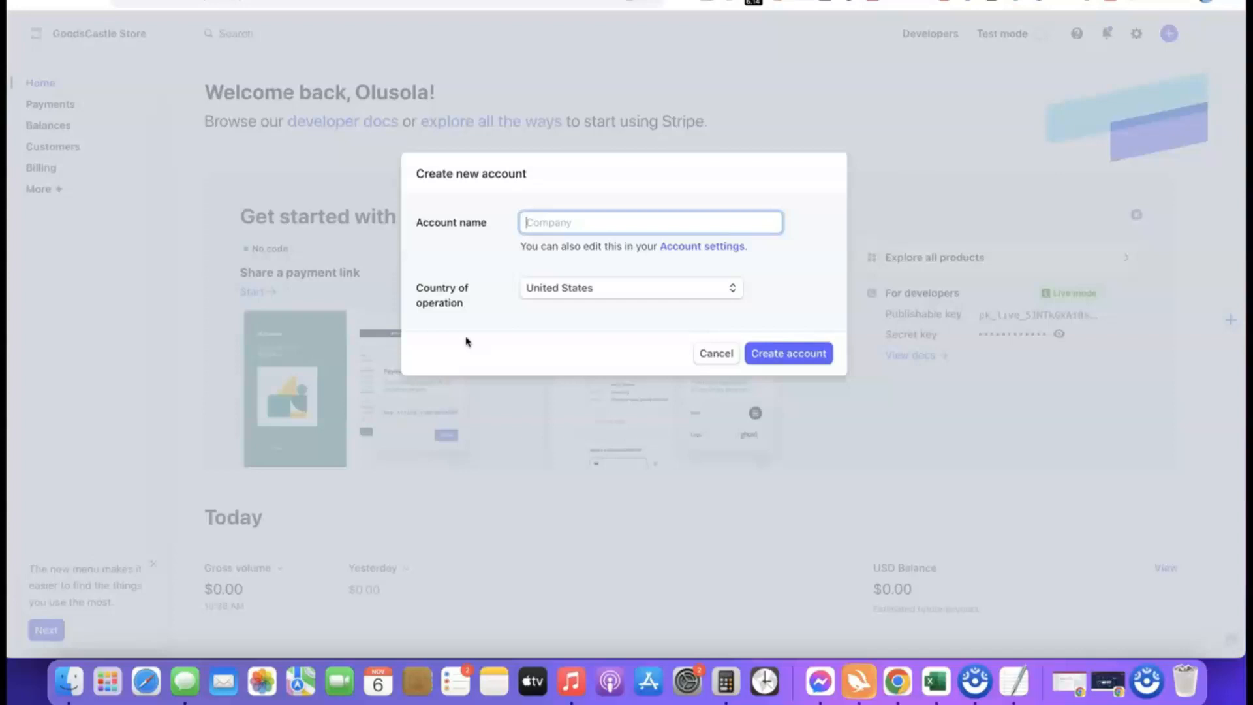
{"action": "left_click", "coordinate": [556, 229]}
{"action": "type", "text": "liate Blueprint"}
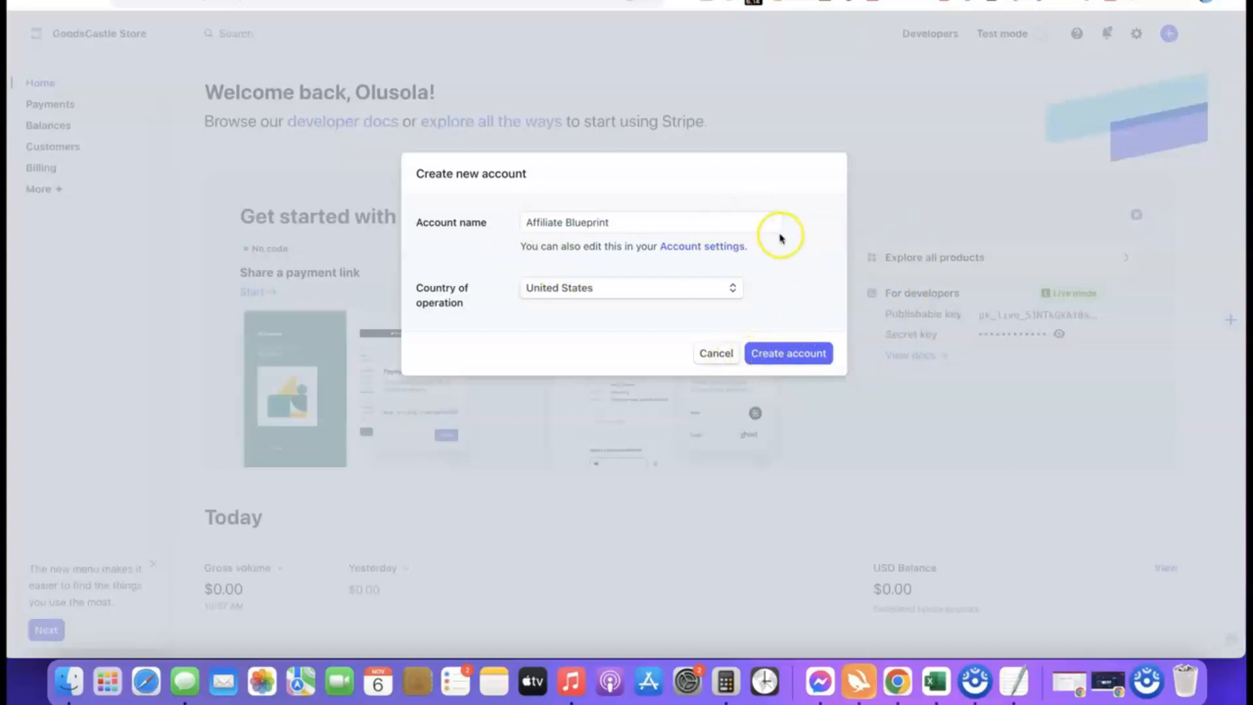
{"action": "left_click", "coordinate": [781, 359]}
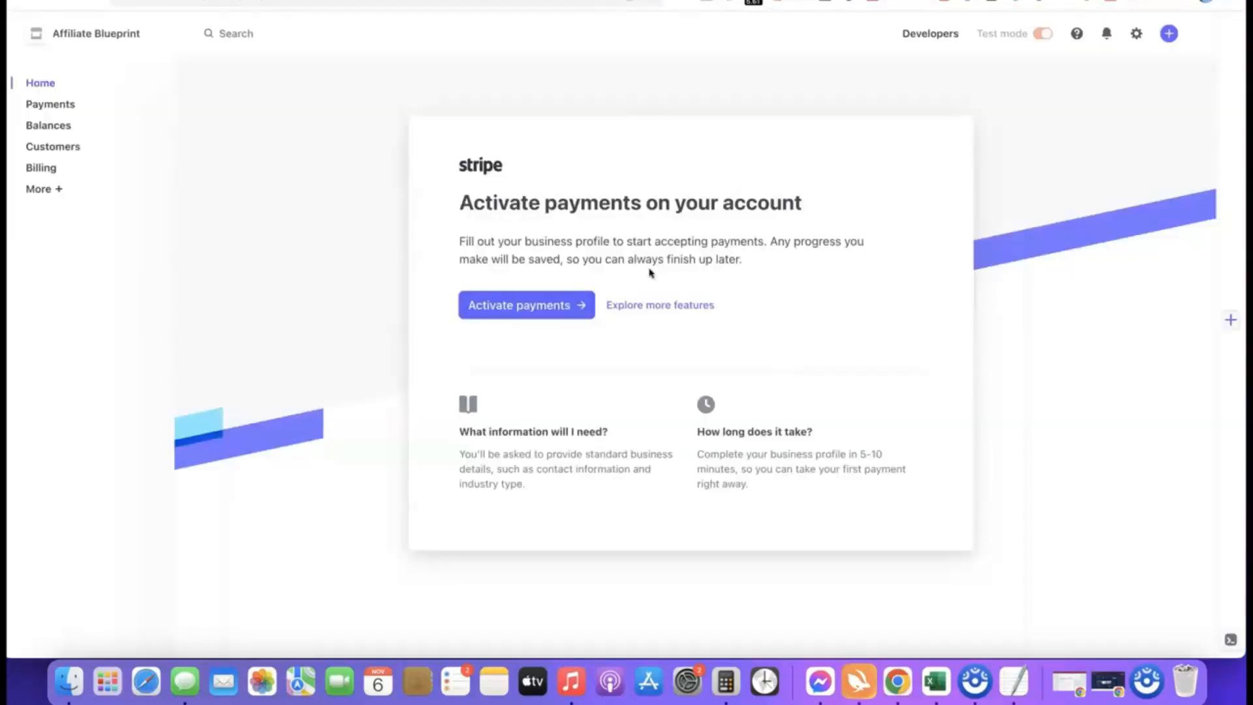
Start activating payments with Company as the type of business and Sole proprietorship as the business structure
{"action": "left_click", "coordinate": [519, 304]}
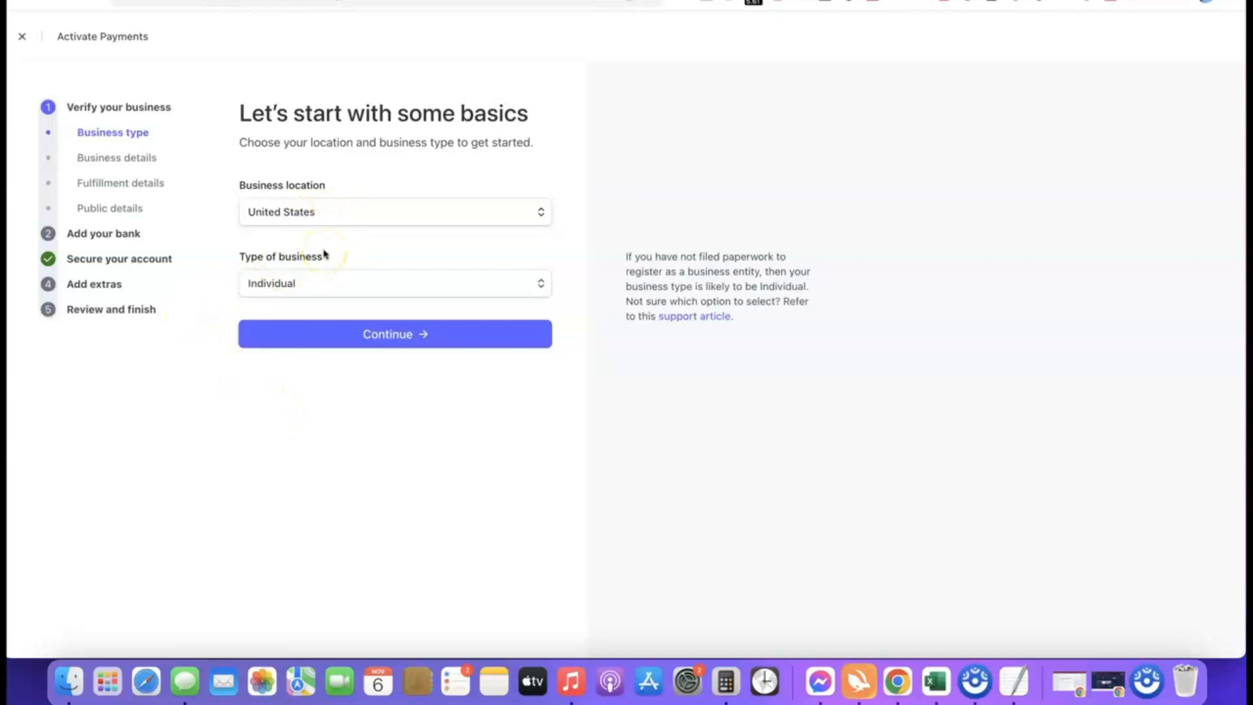
{"action": "left_click", "coordinate": [539, 286]}
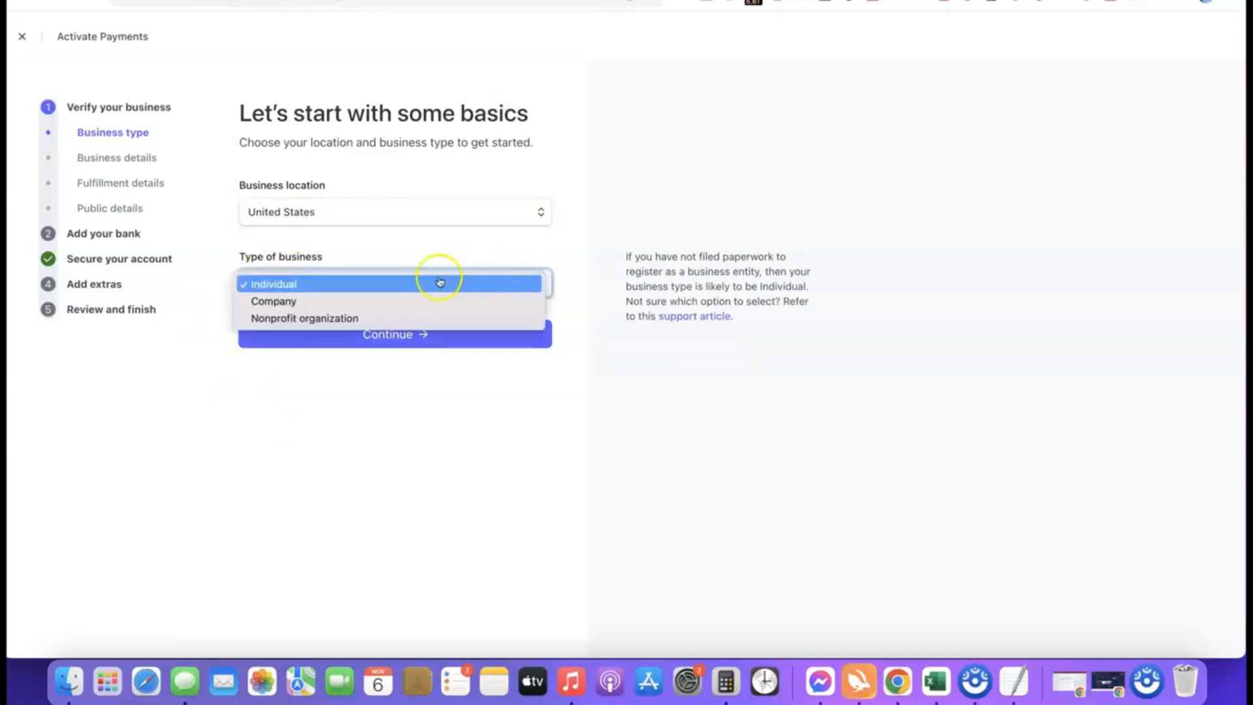
{"action": "left_click", "coordinate": [288, 303]}
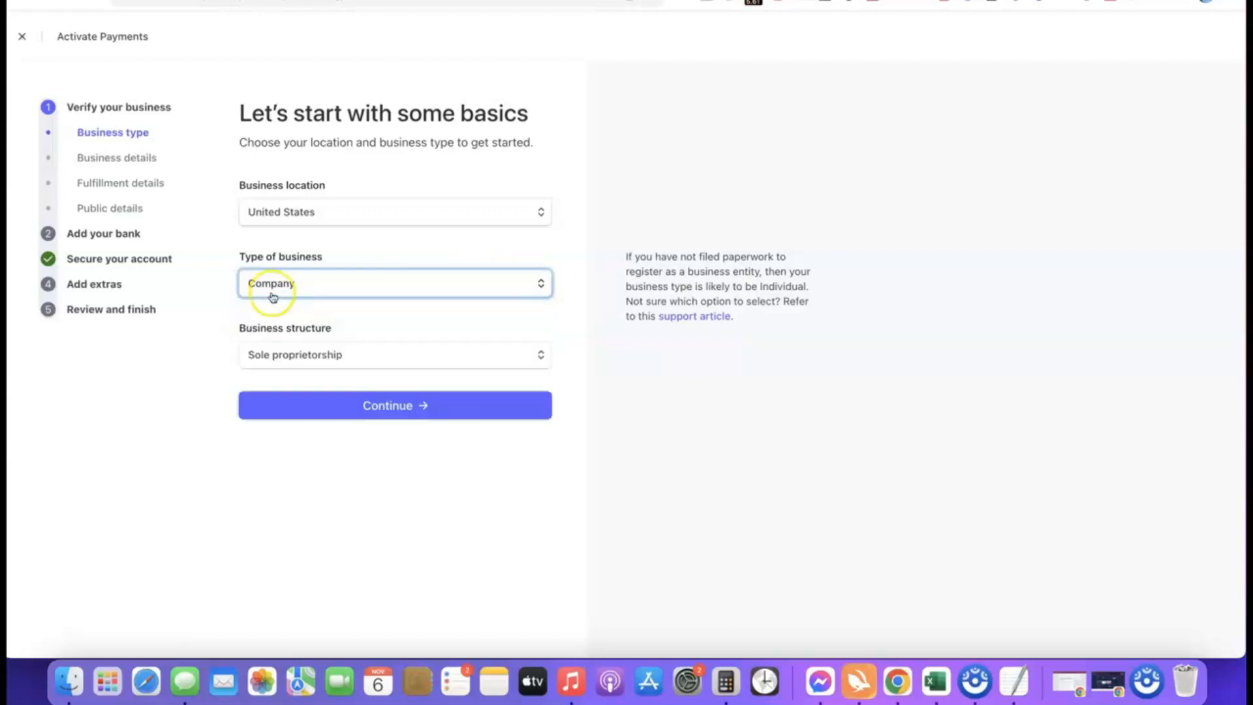
{"action": "left_click", "coordinate": [366, 356]}
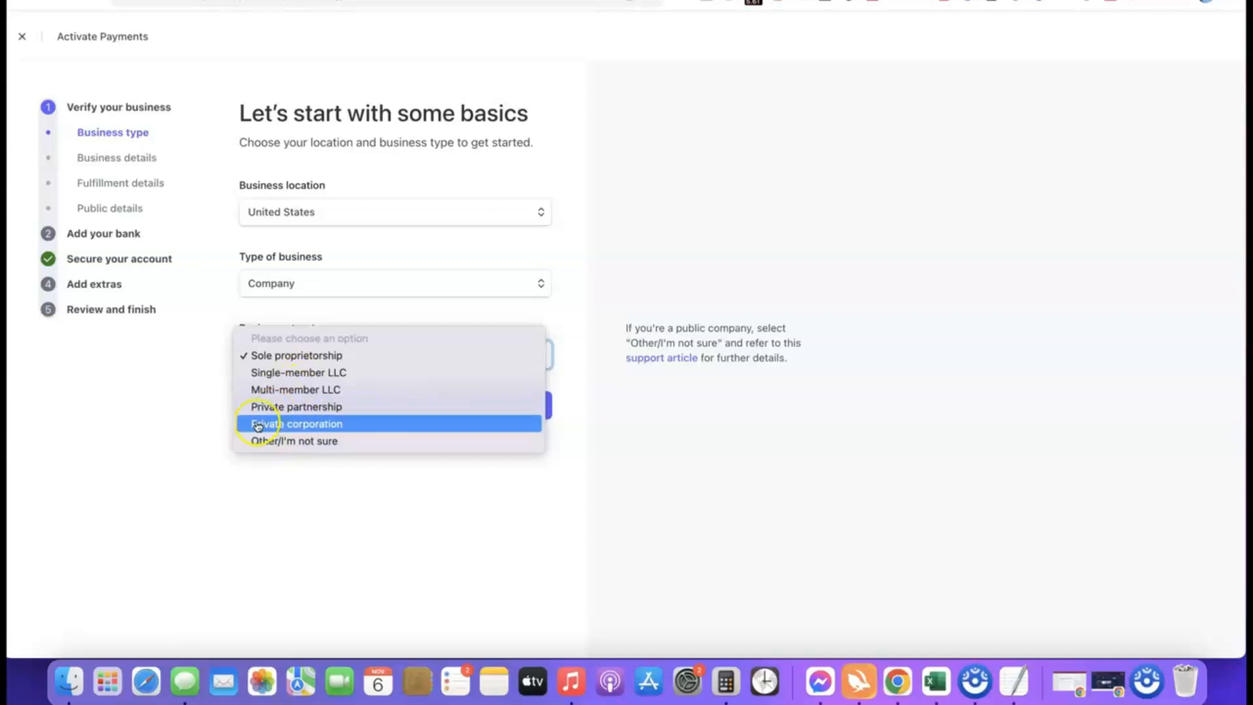
{"action": "left_click", "coordinate": [274, 355]}
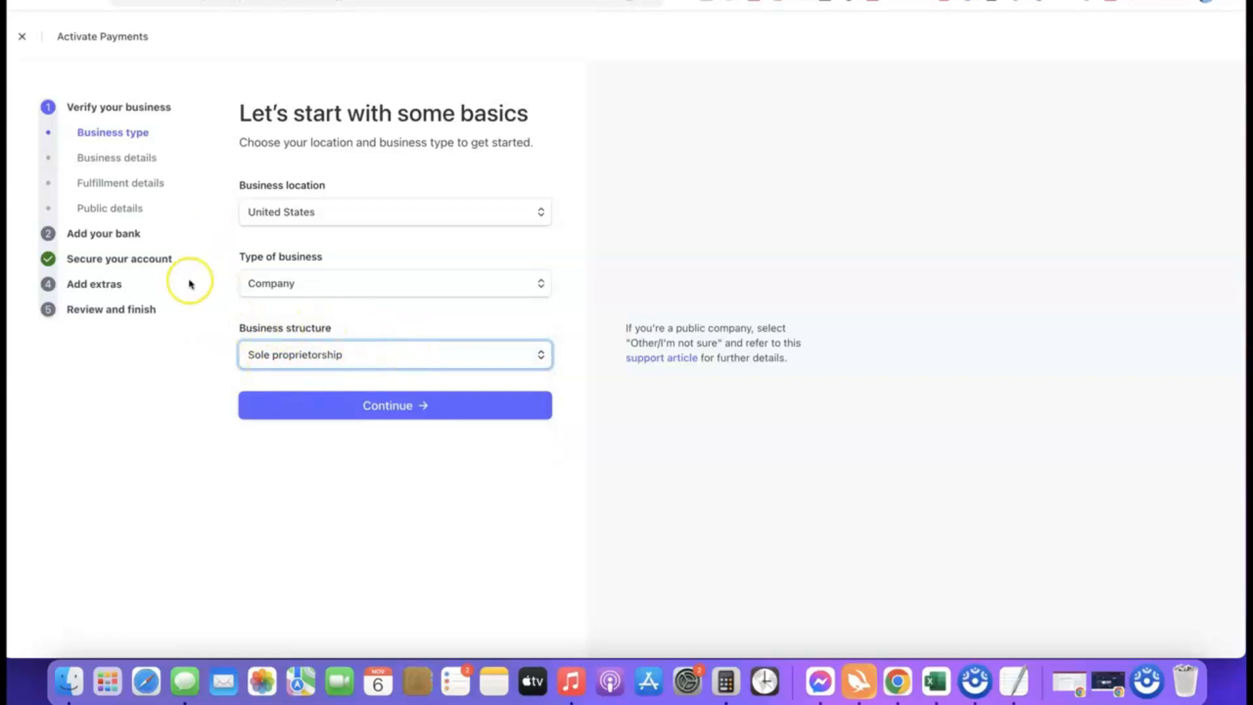
{"action": "left_click", "coordinate": [391, 406]}
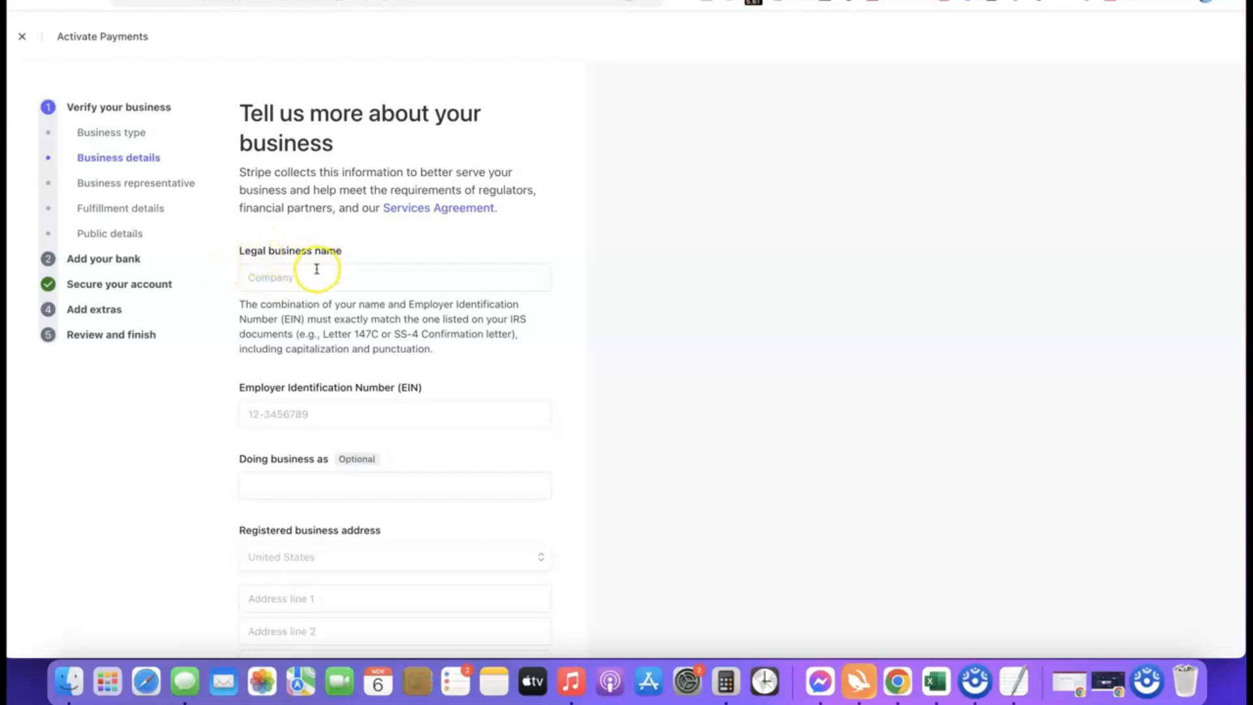
Enter Torch Enterprise LLC as the legal business name and fill in the company's Employer Identification Number
{"action": "left_click", "coordinate": [315, 275]}
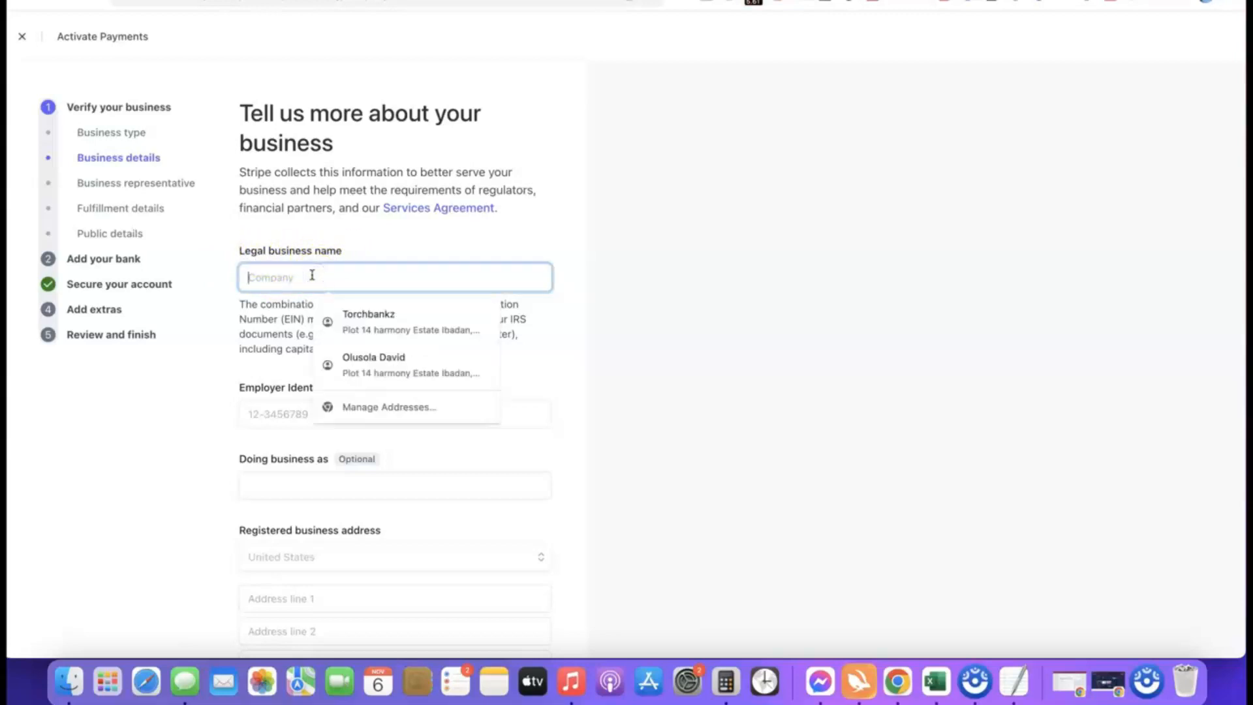
{"action": "key", "text": "super+v"}
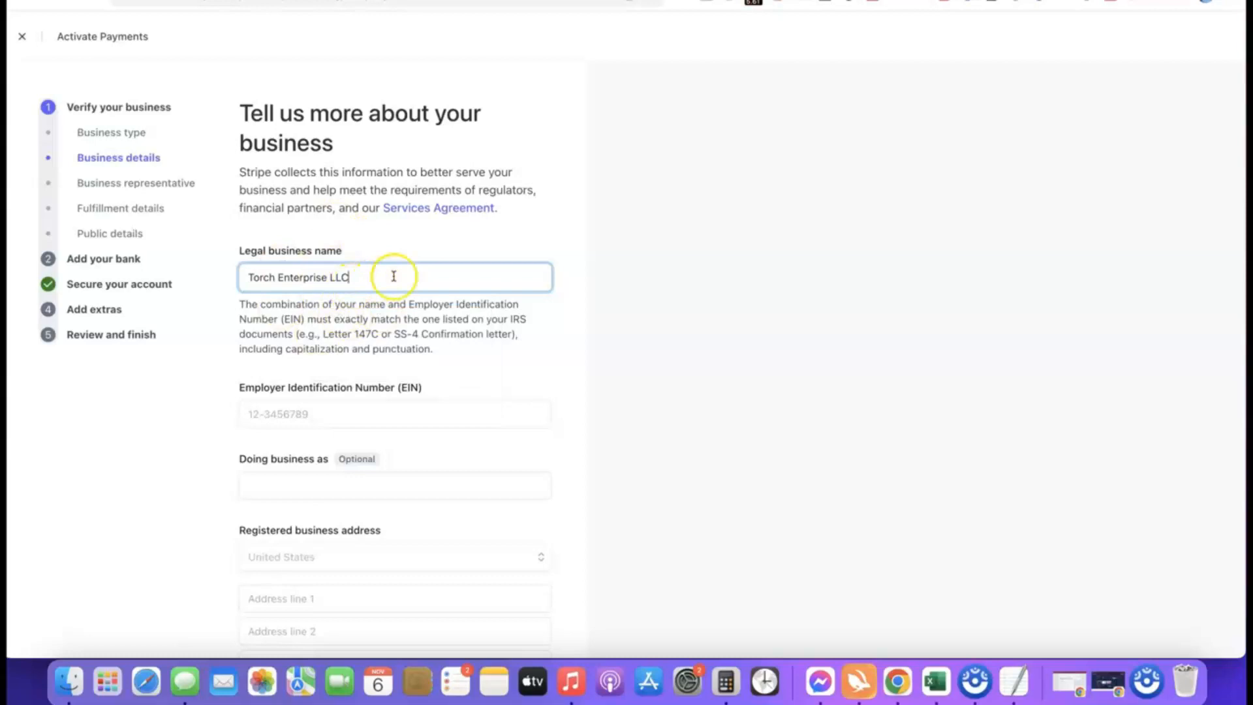
{"action": "scroll", "coordinate": [341, 400], "scroll_direction": "down", "scroll_amount": 2}
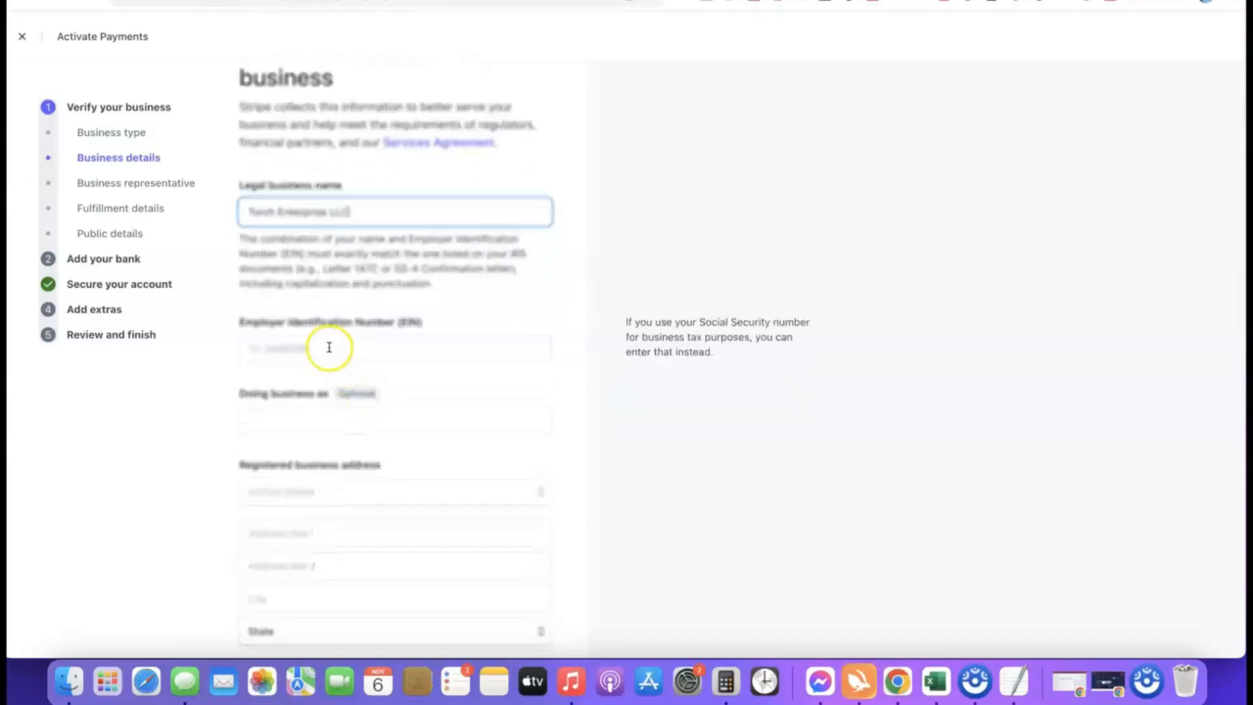
{"action": "scroll", "coordinate": [329, 343], "scroll_direction": "down", "scroll_amount": 1}
{"action": "left_click", "coordinate": [325, 324]}
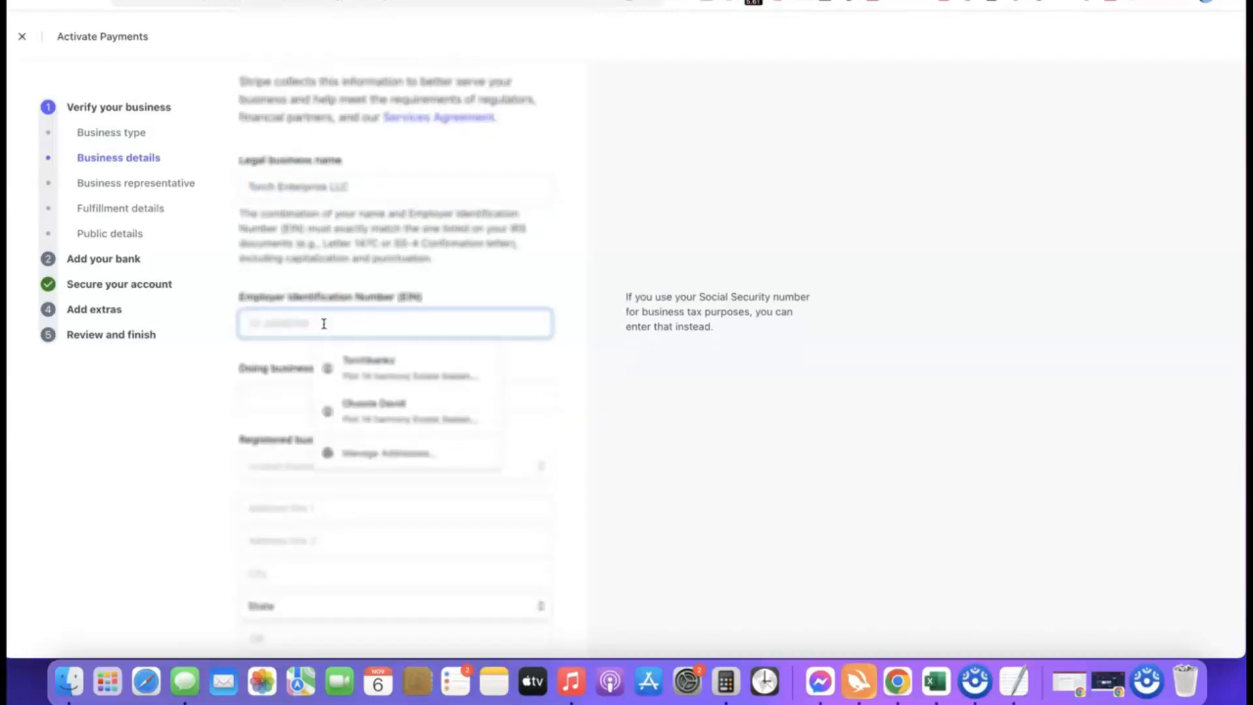
{"action": "left_click", "coordinate": [235, 348]}
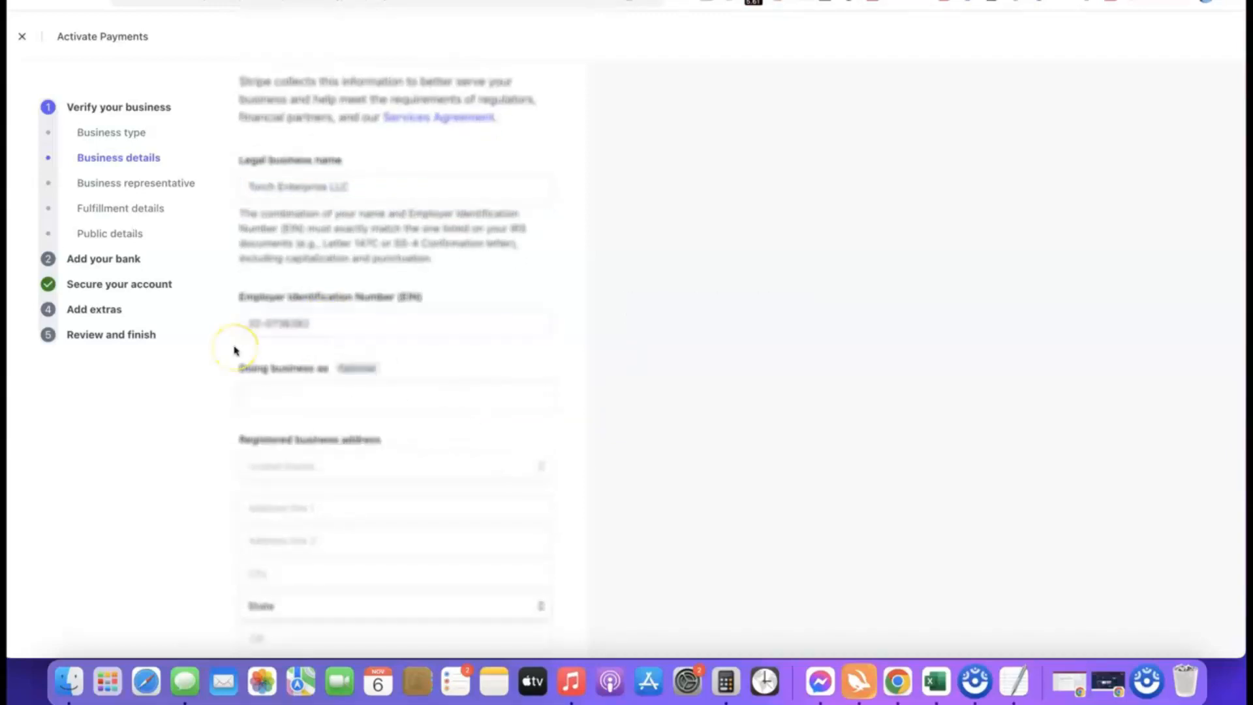
Fill in the registered business address with its street, suite, city, state and ZIP code
{"action": "scroll", "coordinate": [322, 344], "scroll_direction": "down", "scroll_amount": 3}
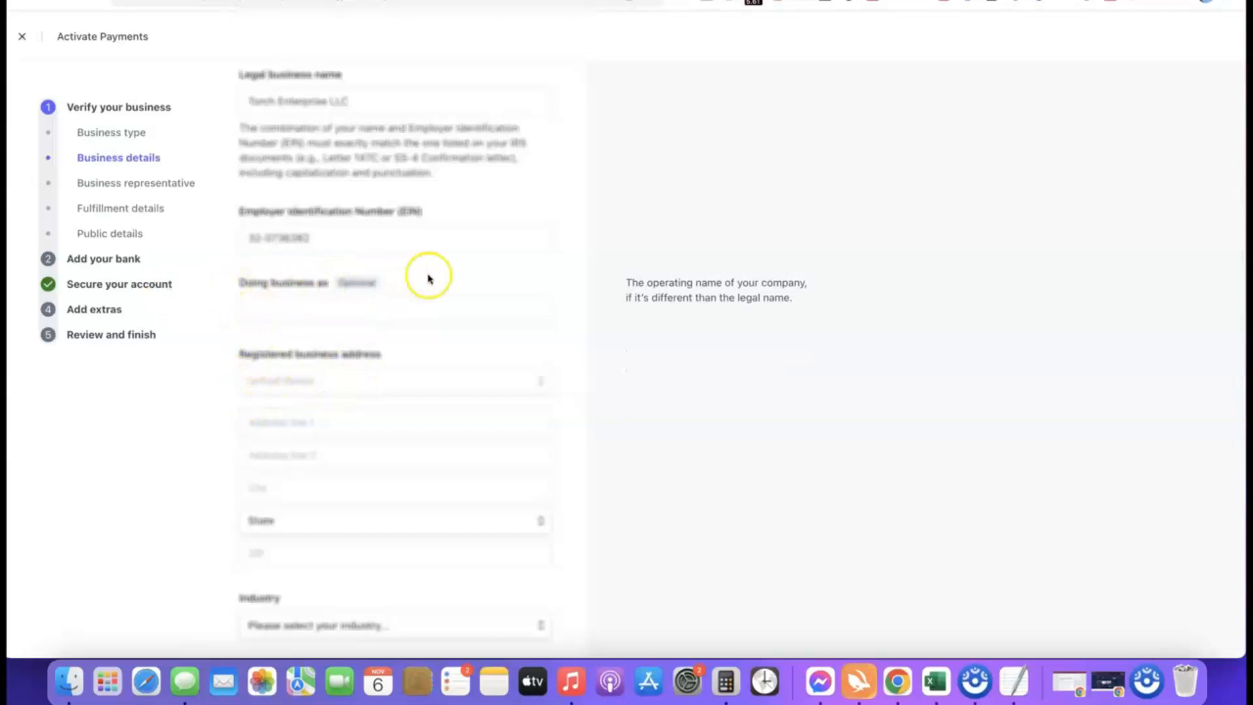
{"action": "scroll", "coordinate": [389, 251], "scroll_direction": "down", "scroll_amount": 3}
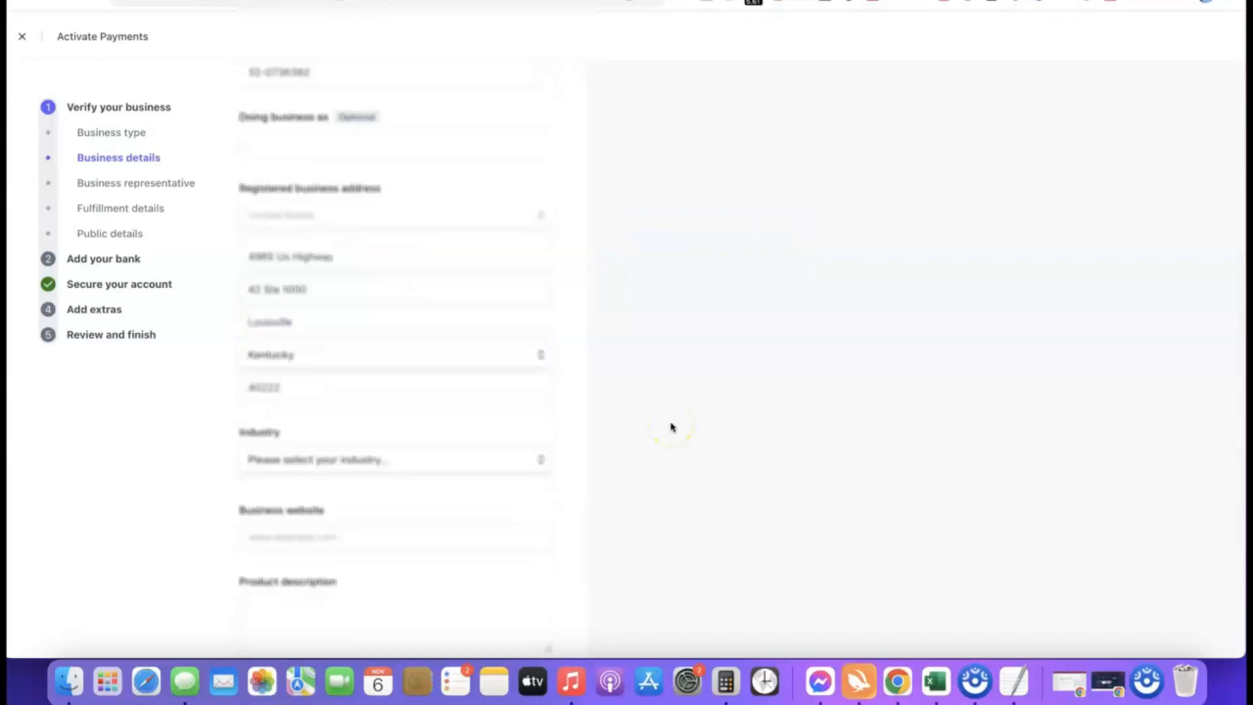
{"action": "left_click", "coordinate": [622, 383]}
{"action": "scroll", "coordinate": [623, 383], "scroll_direction": "down", "scroll_amount": 3}
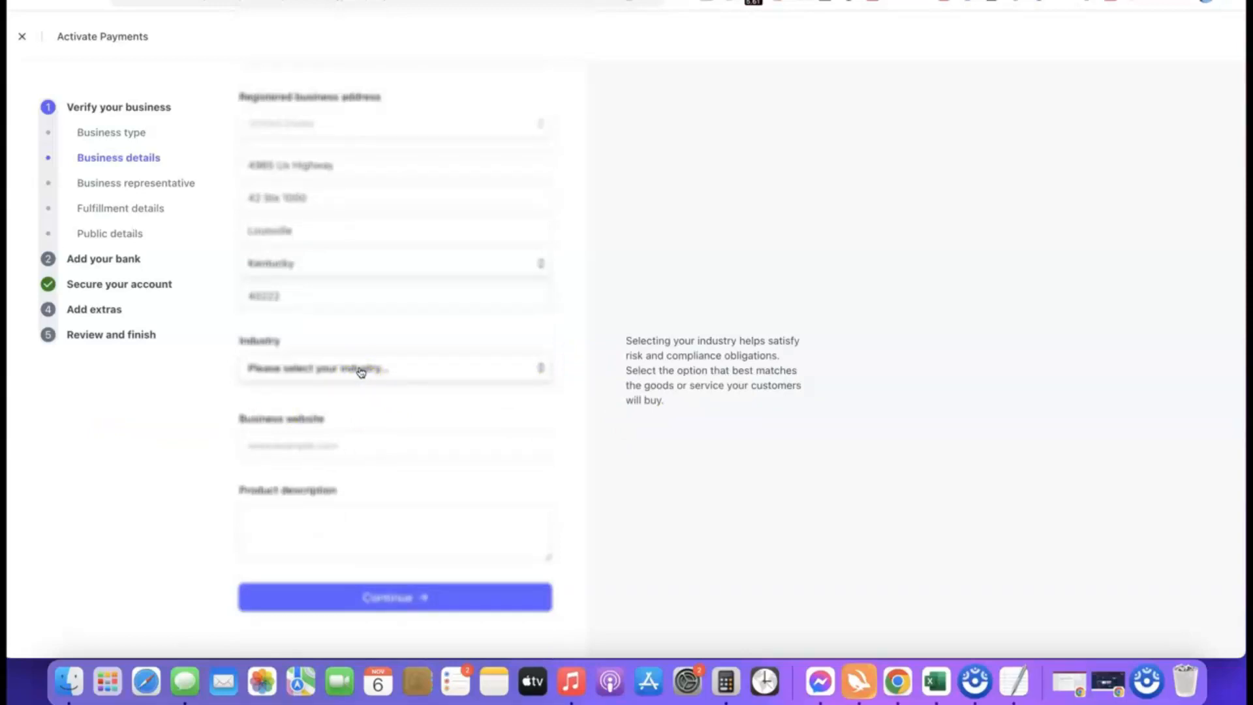
{"action": "left_click", "coordinate": [361, 371]}
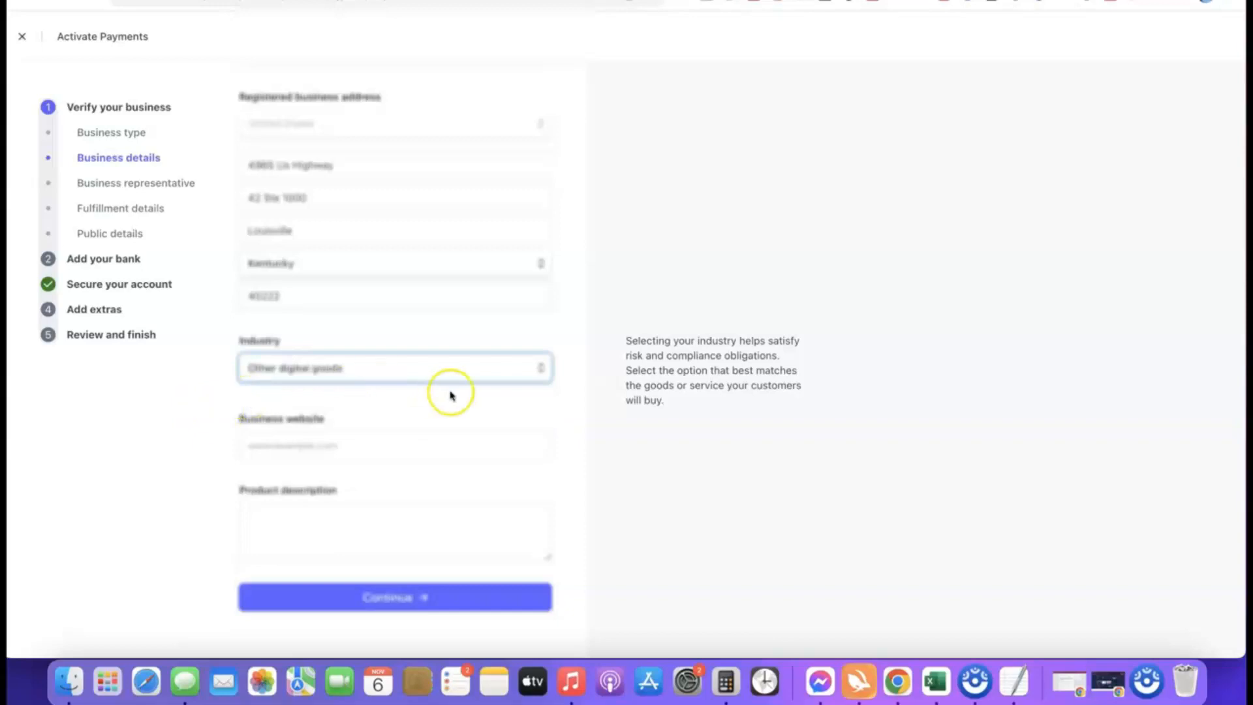
{"action": "left_click", "coordinate": [539, 400]}
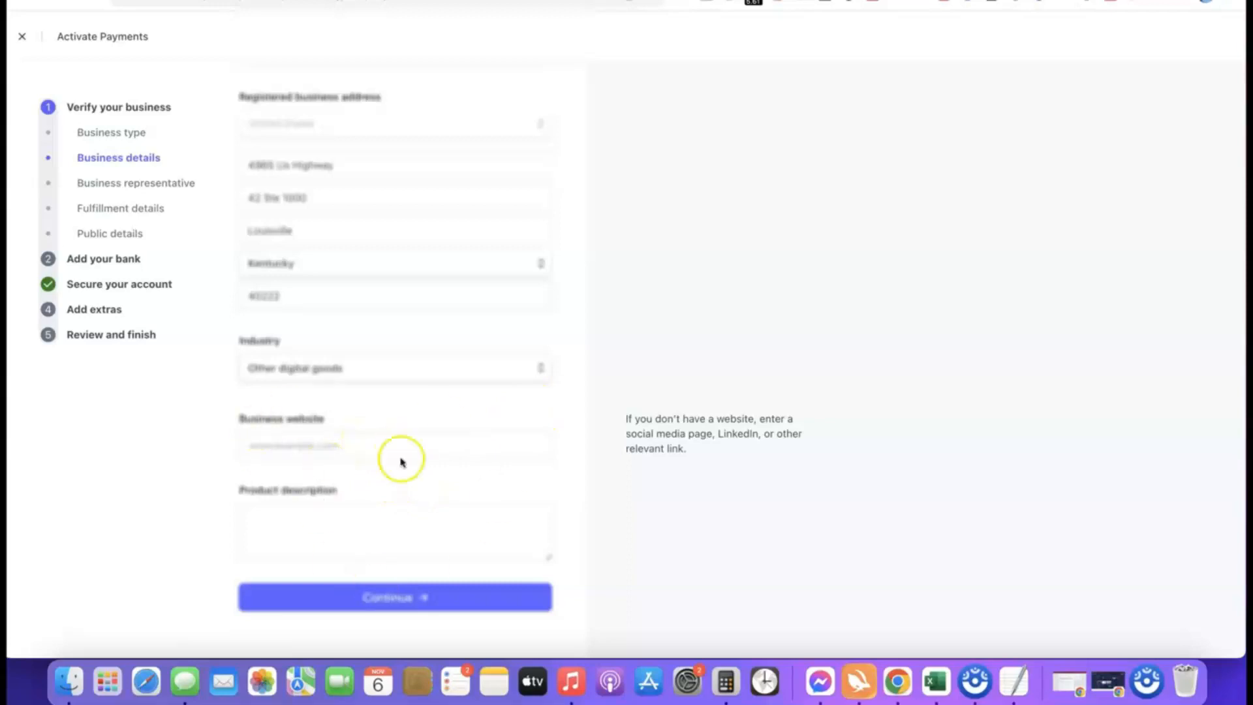
{"action": "left_click", "coordinate": [377, 448]}
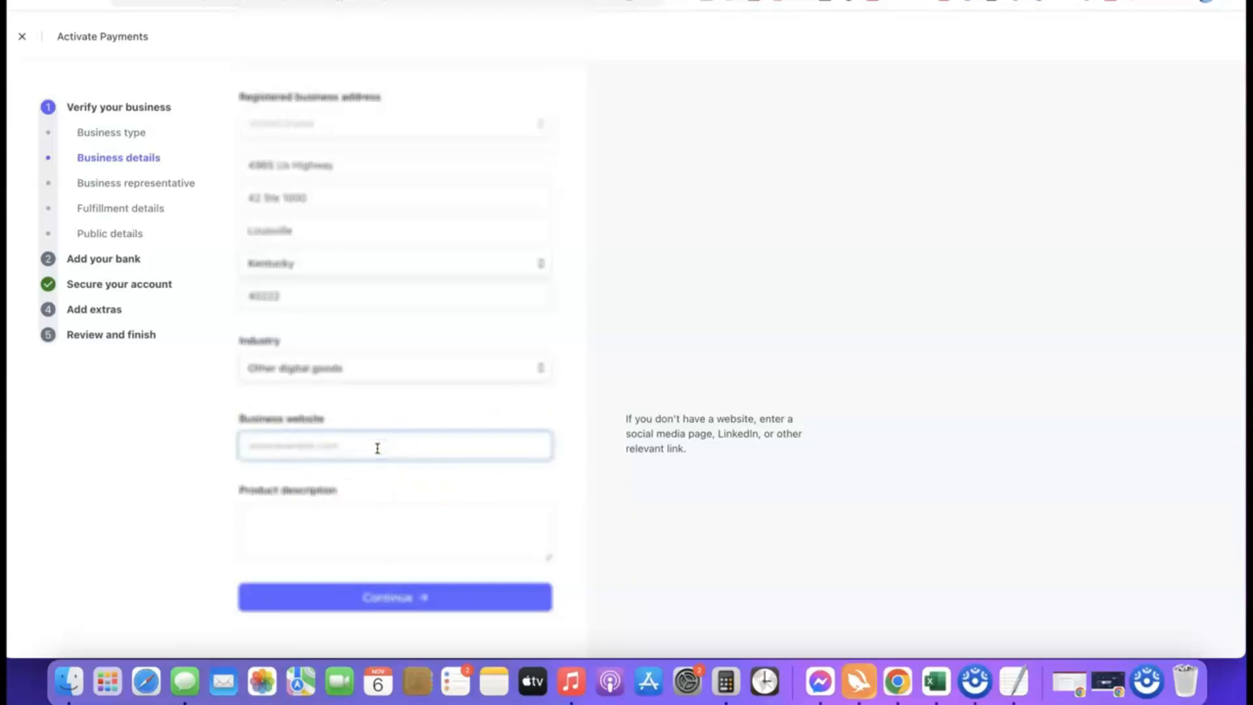
{"action": "type", "text": "https://affiliatebloggingblueprint.com/"}
{"action": "left_click", "coordinate": [145, 455]}
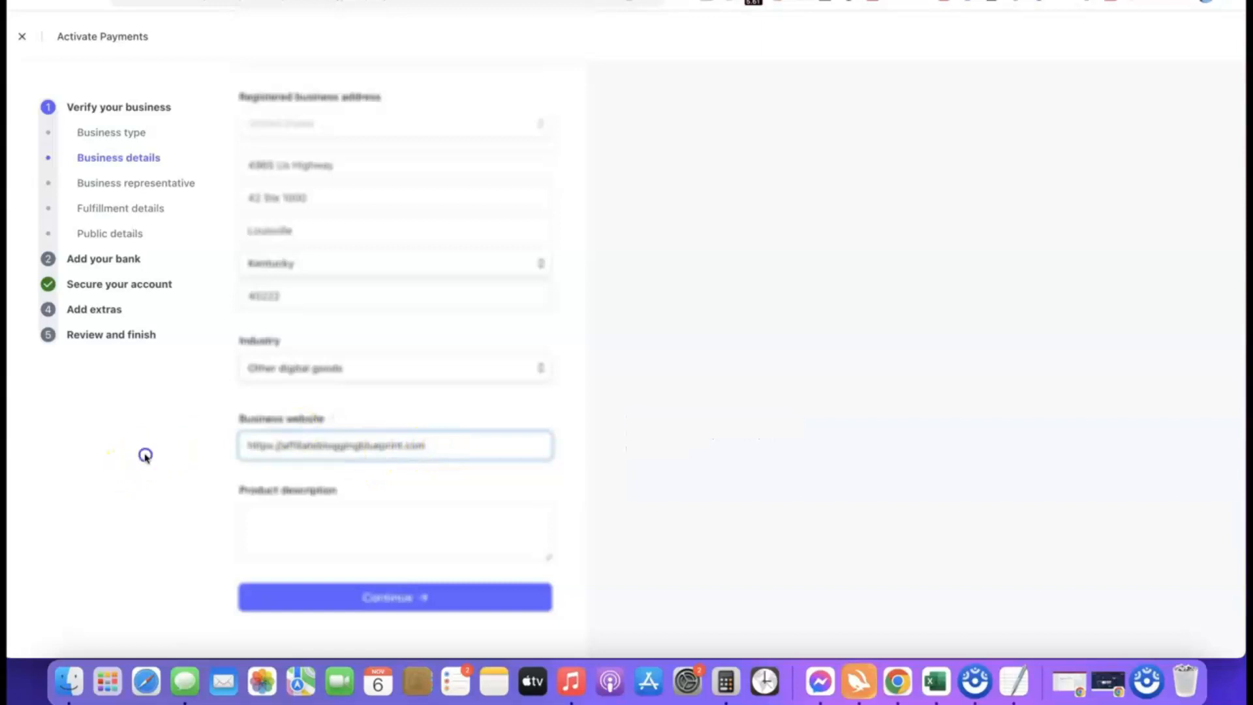
Describe the product as "Our product is a digital course training we sell to our site visitors." and submit the business details
{"action": "left_click", "coordinate": [317, 509]}
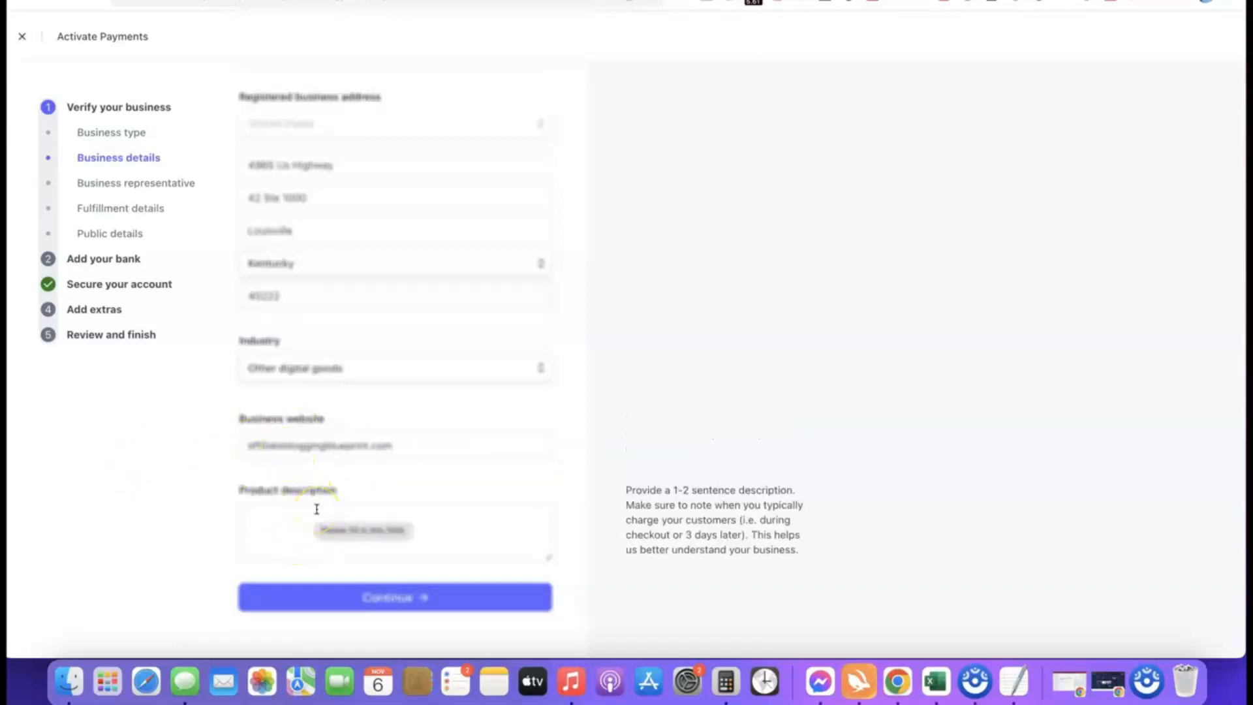
{"action": "type", "text": "Our product is a digital course training we sell to our site visitors."}
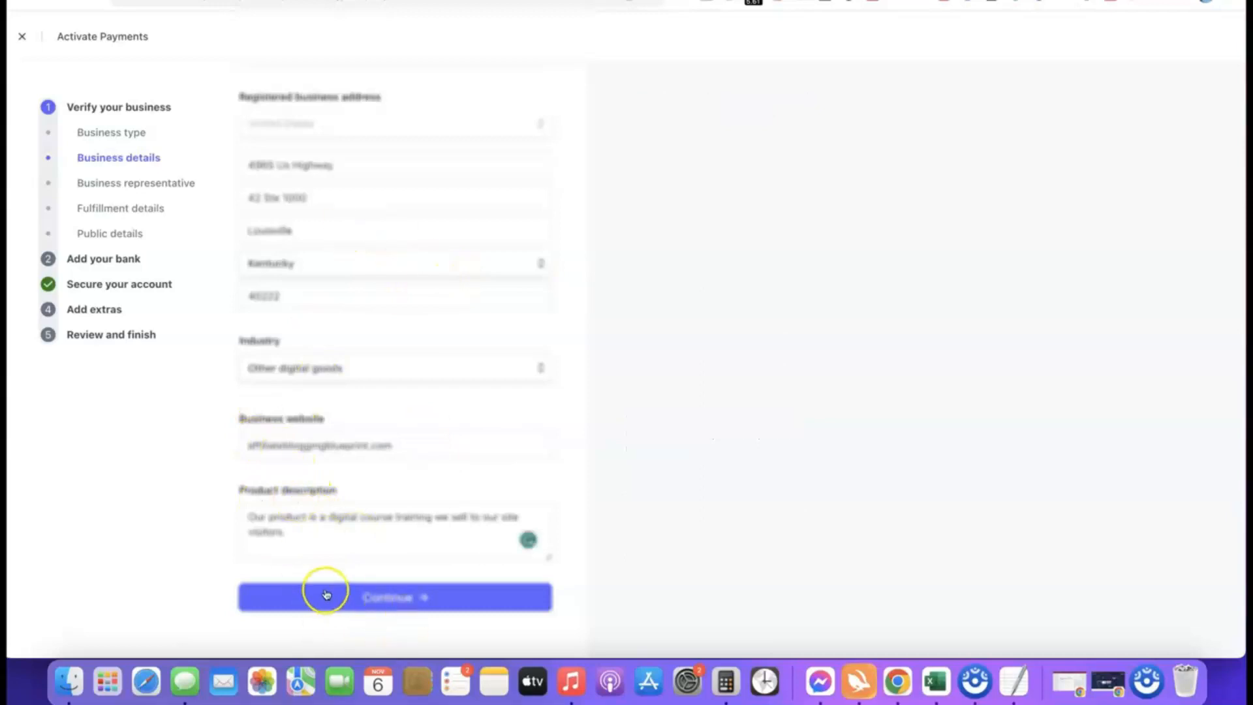
{"action": "left_click", "coordinate": [378, 598]}
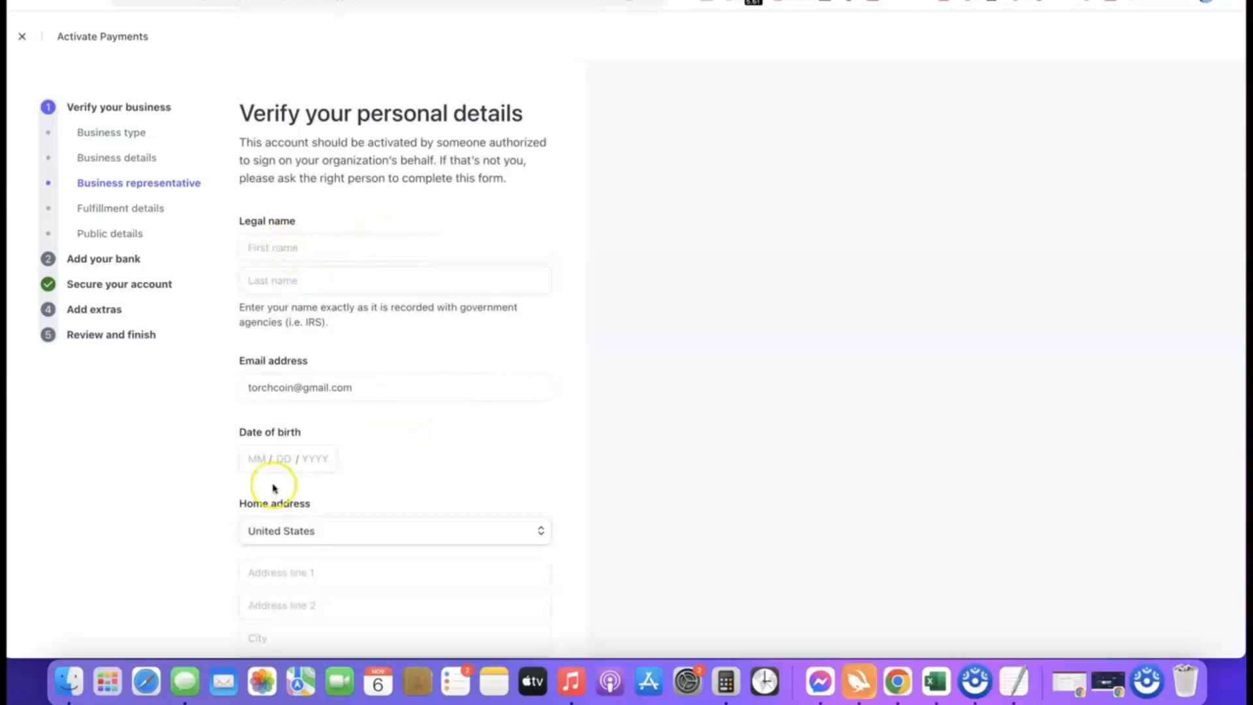
{"action": "scroll", "coordinate": [348, 450], "scroll_direction": "down", "scroll_amount": 1}
{"action": "scroll", "coordinate": [348, 451], "scroll_direction": "down", "scroll_amount": 1}
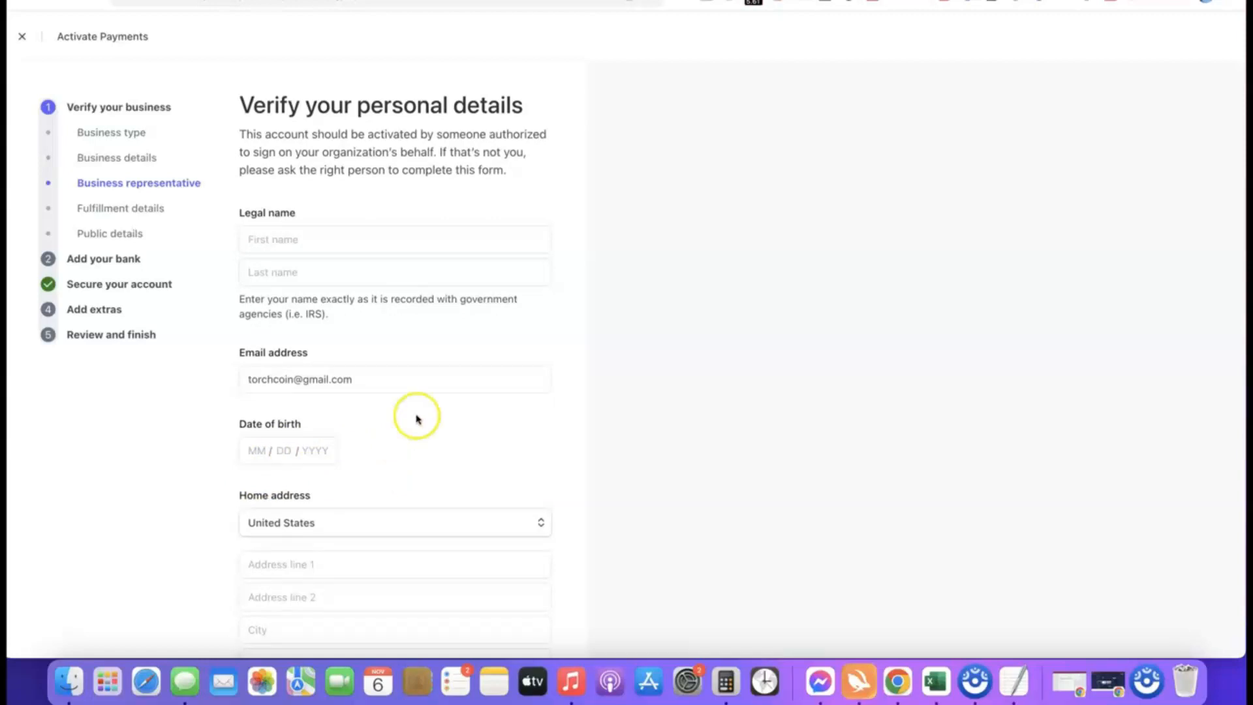
{"action": "scroll", "coordinate": [431, 456], "scroll_direction": "down", "scroll_amount": 5}
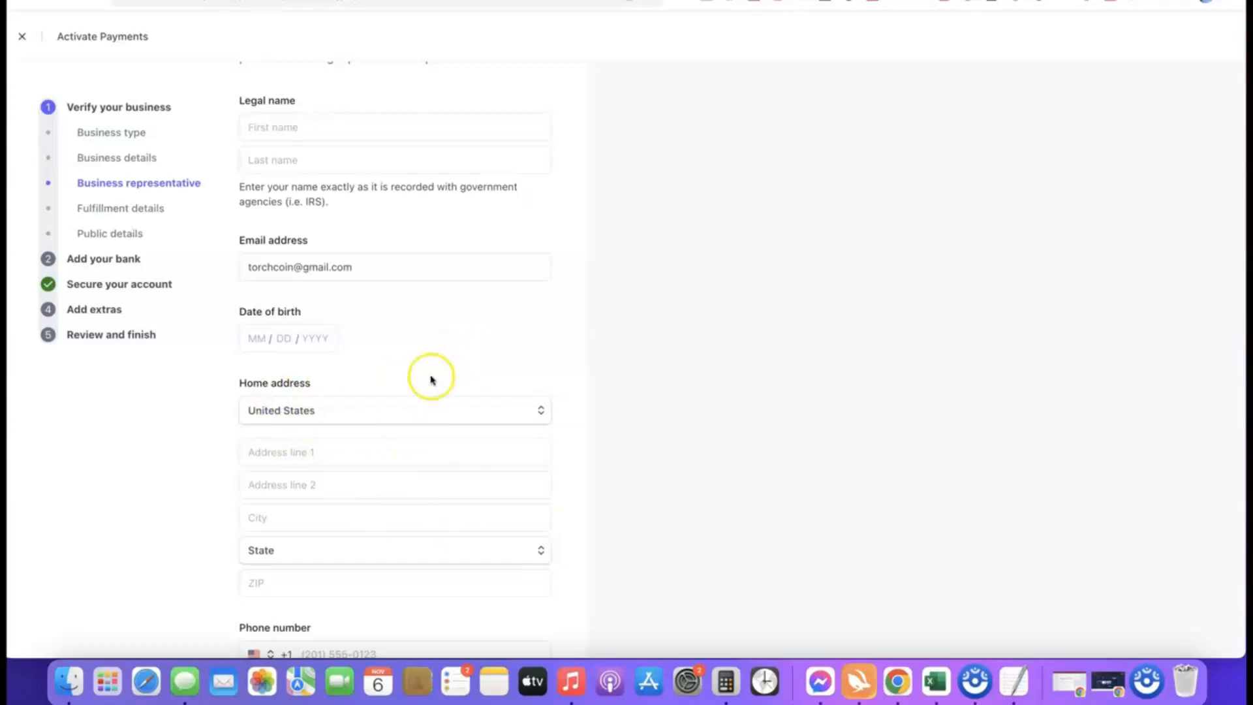
Examine the business representative form's home address country choices, phone country codes and Social Security number field
{"action": "left_click", "coordinate": [538, 411]}
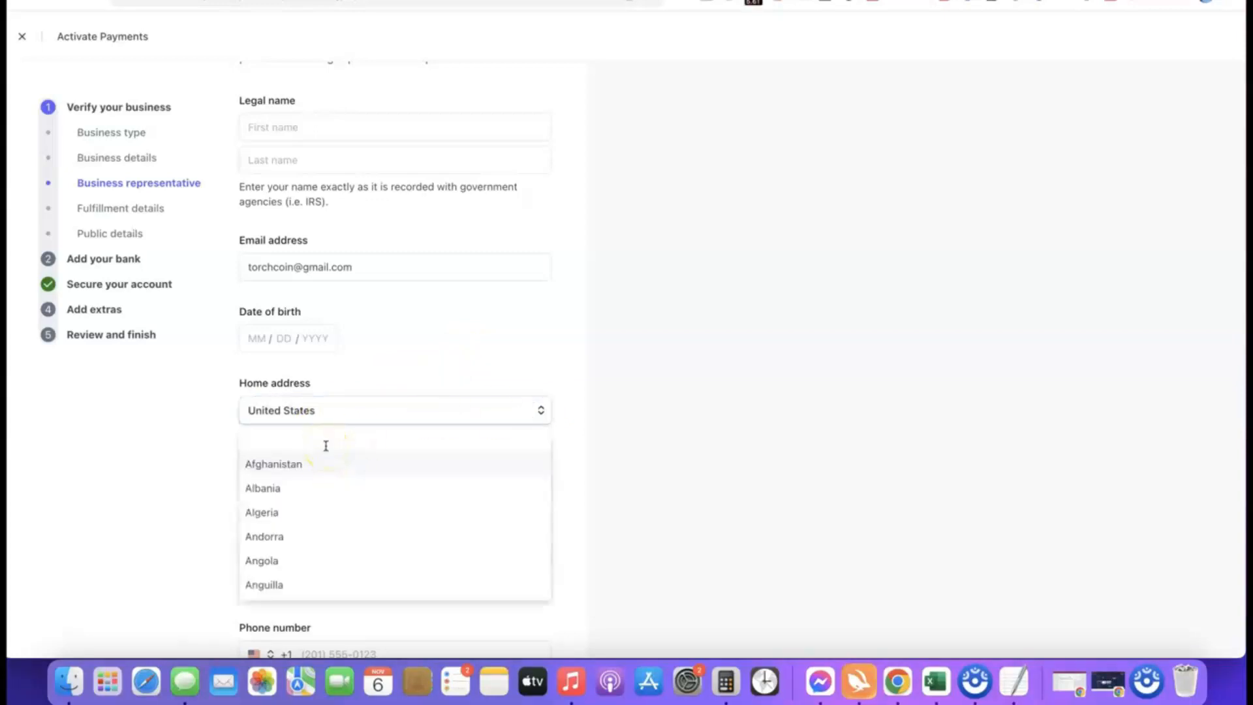
{"action": "left_click", "coordinate": [386, 404]}
{"action": "scroll", "coordinate": [361, 400], "scroll_direction": "down", "scroll_amount": 1}
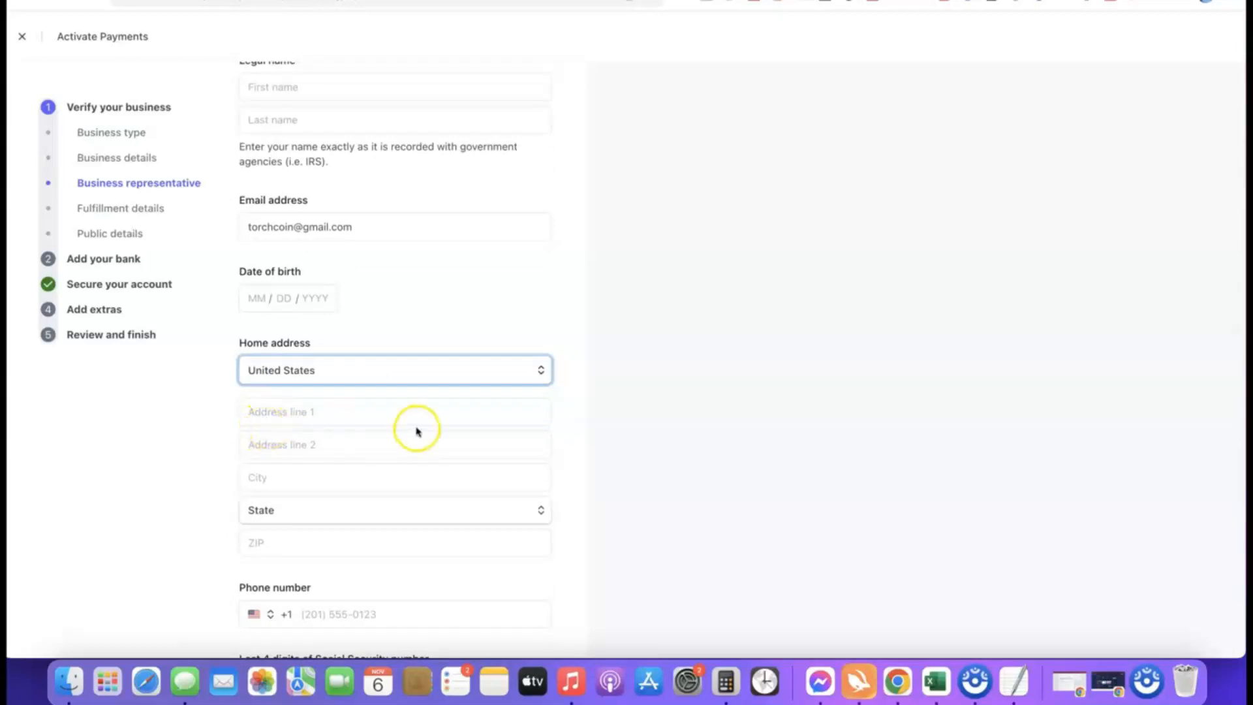
{"action": "scroll", "coordinate": [418, 431], "scroll_direction": "down", "scroll_amount": 2}
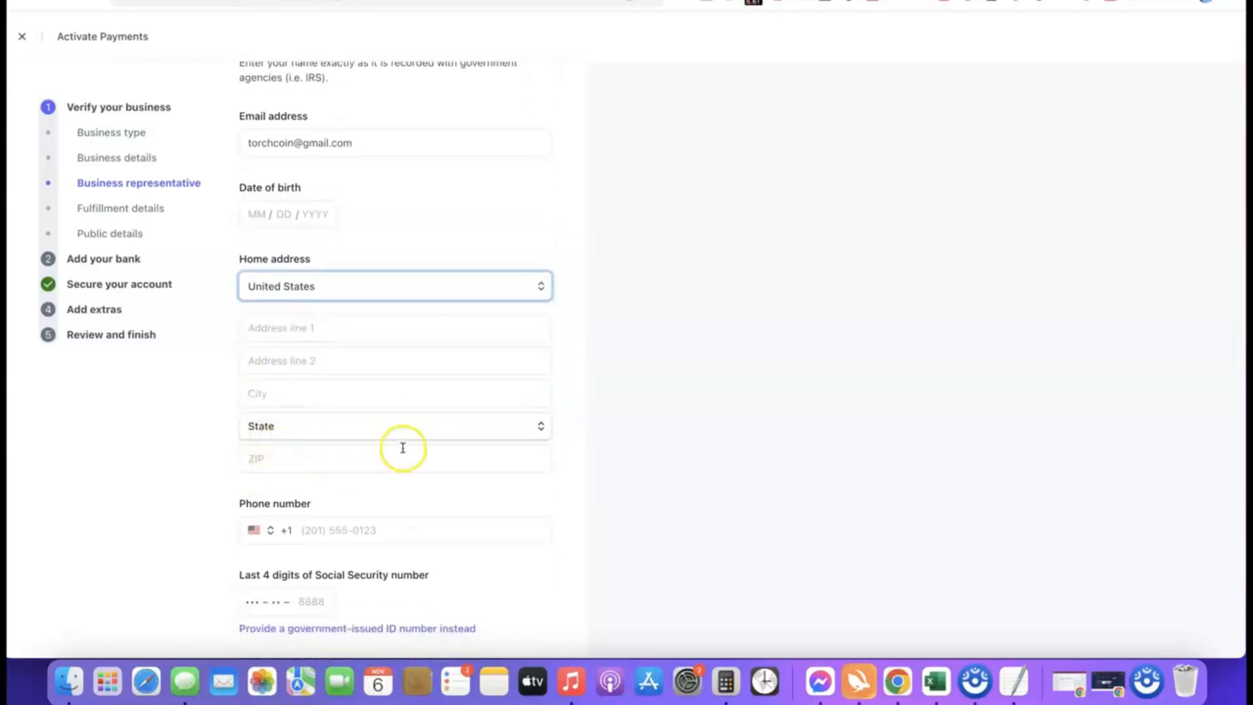
{"action": "scroll", "coordinate": [403, 447], "scroll_direction": "down", "scroll_amount": 1}
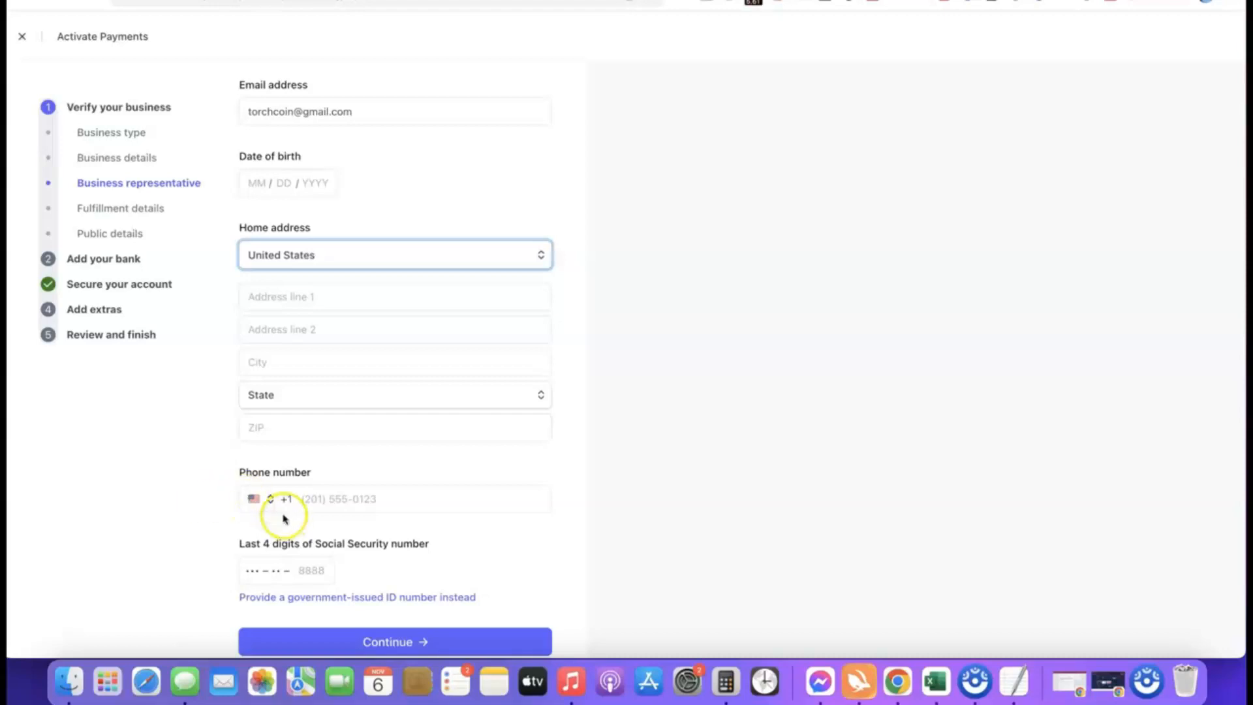
{"action": "left_click", "coordinate": [261, 498]}
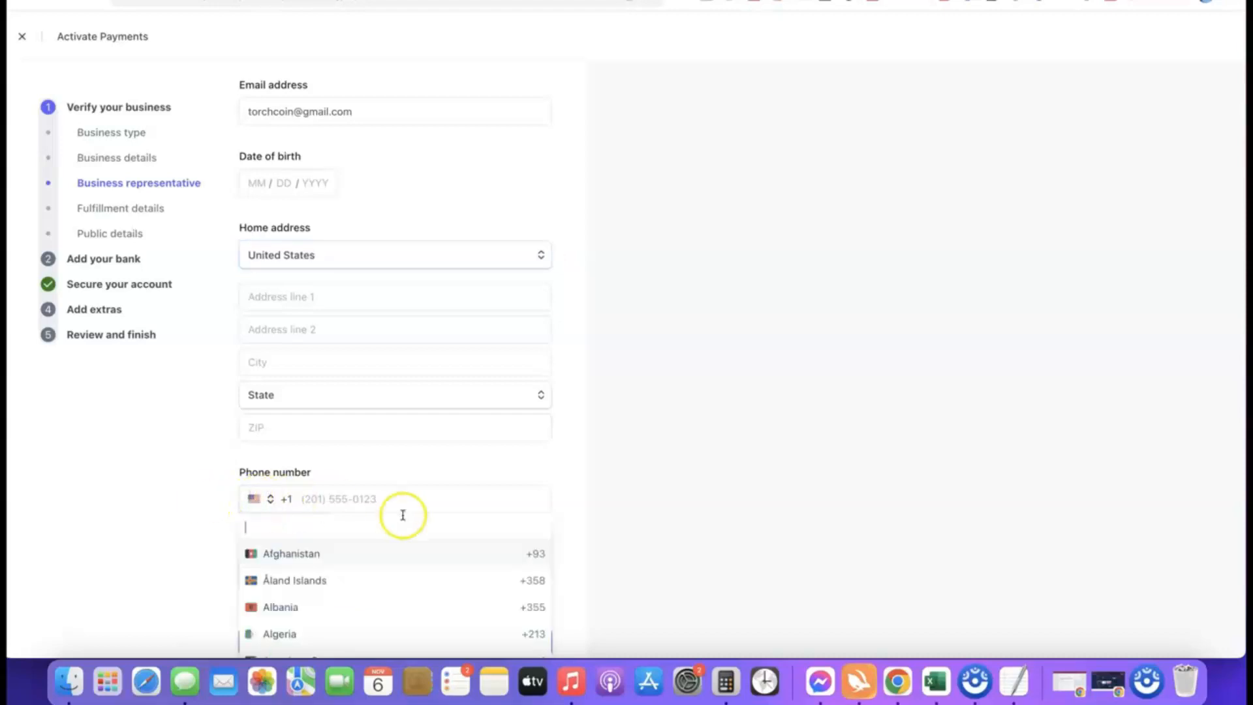
{"action": "left_click", "coordinate": [577, 509]}
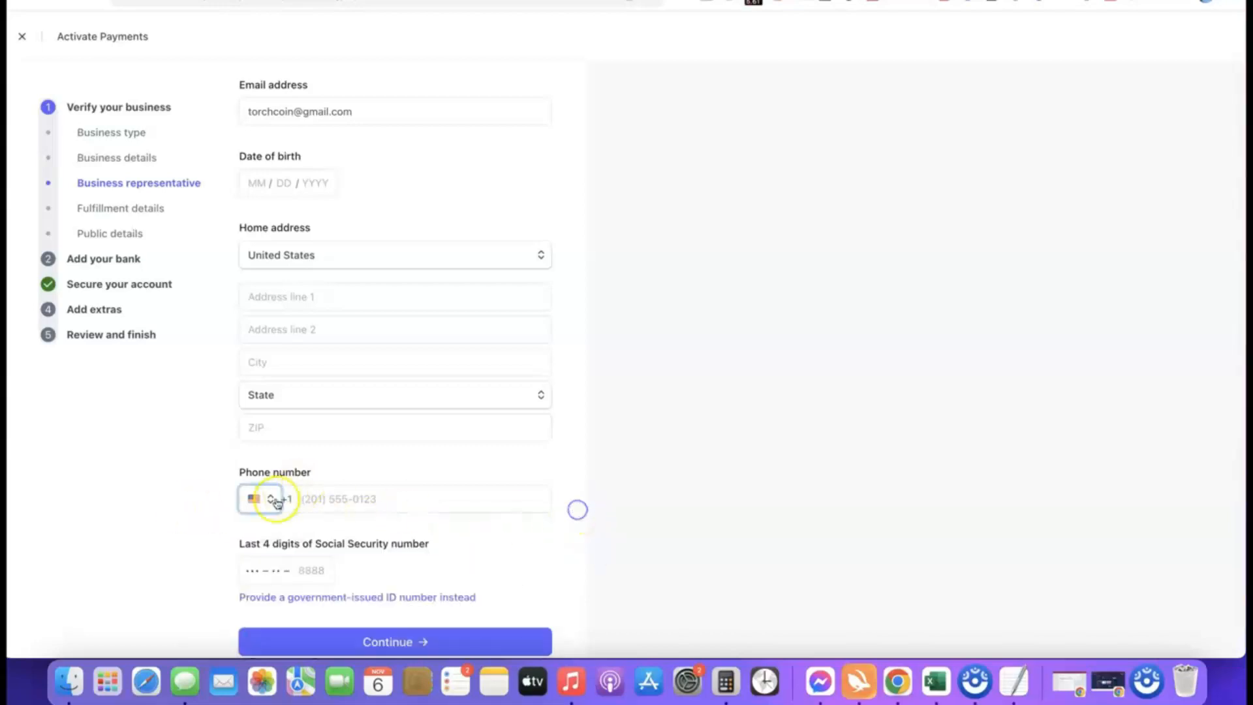
{"action": "scroll", "coordinate": [515, 492], "scroll_direction": "down", "scroll_amount": 2}
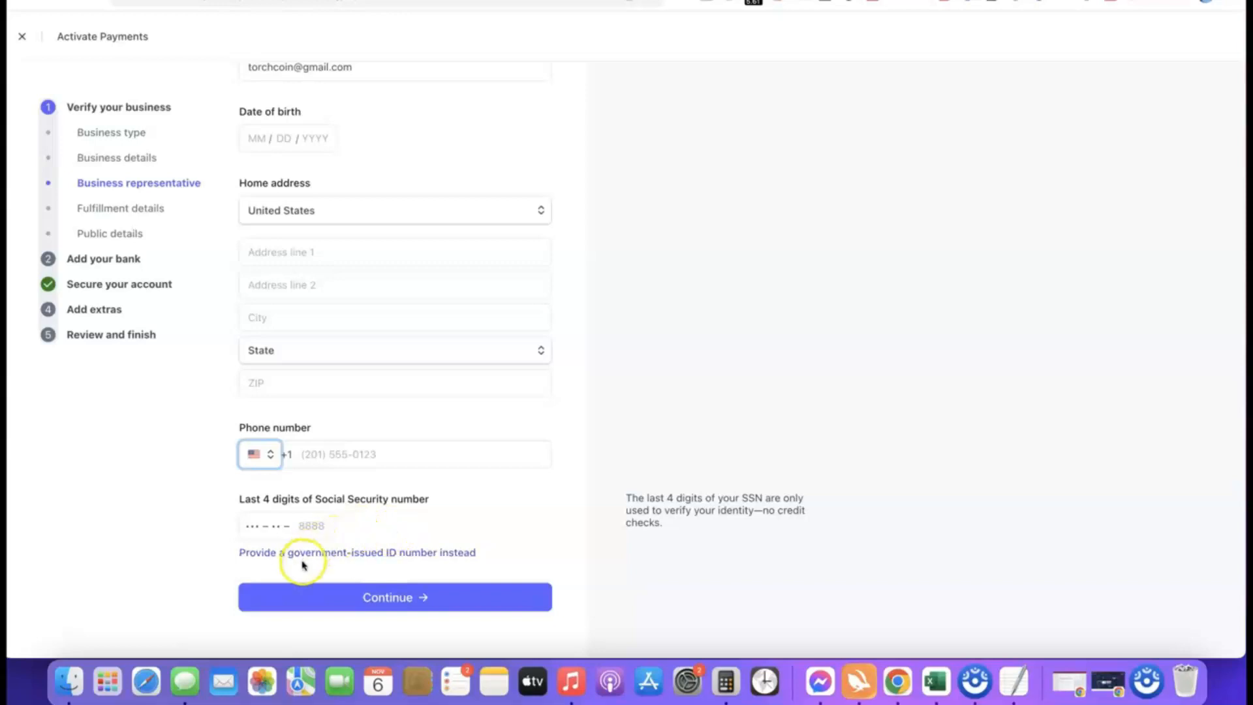
{"action": "scroll", "coordinate": [218, 505], "scroll_direction": "up", "scroll_amount": 5}
{"action": "scroll", "coordinate": [218, 506], "scroll_direction": "down", "scroll_amount": 2}
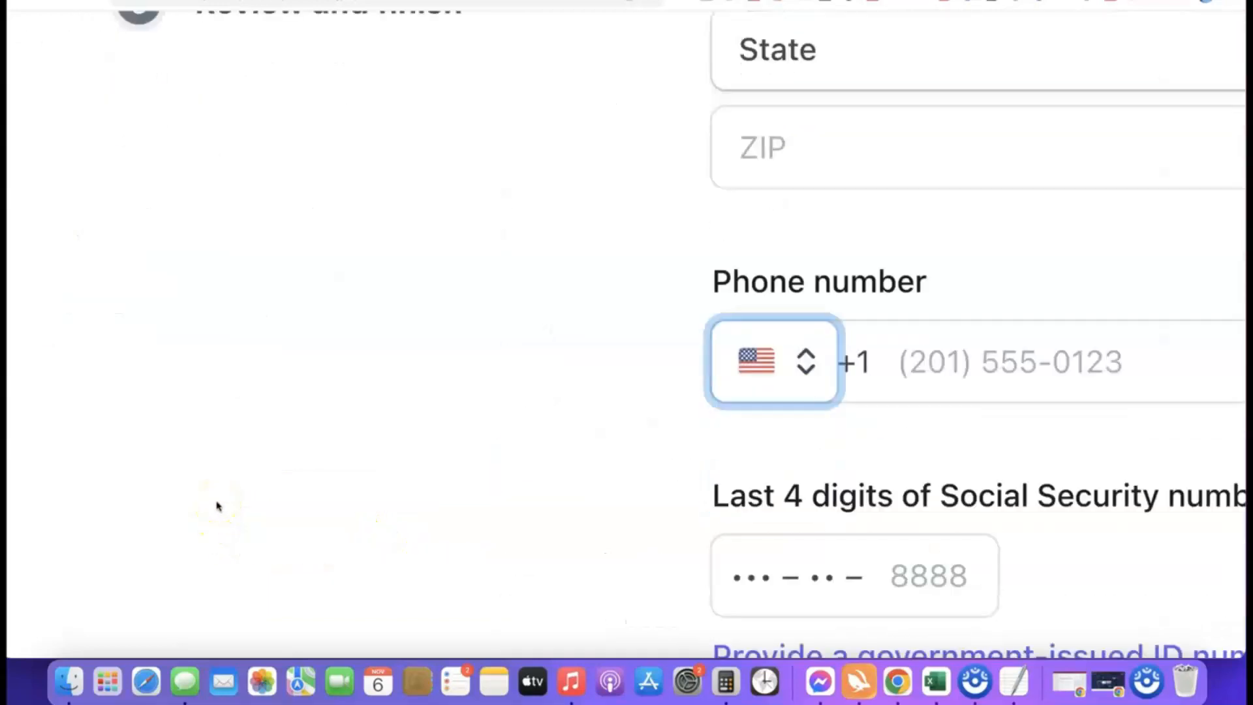
{"action": "scroll", "coordinate": [218, 505], "scroll_direction": "down", "scroll_amount": 4}
{"action": "scroll", "coordinate": [216, 510], "scroll_direction": "right", "scroll_amount": 5}
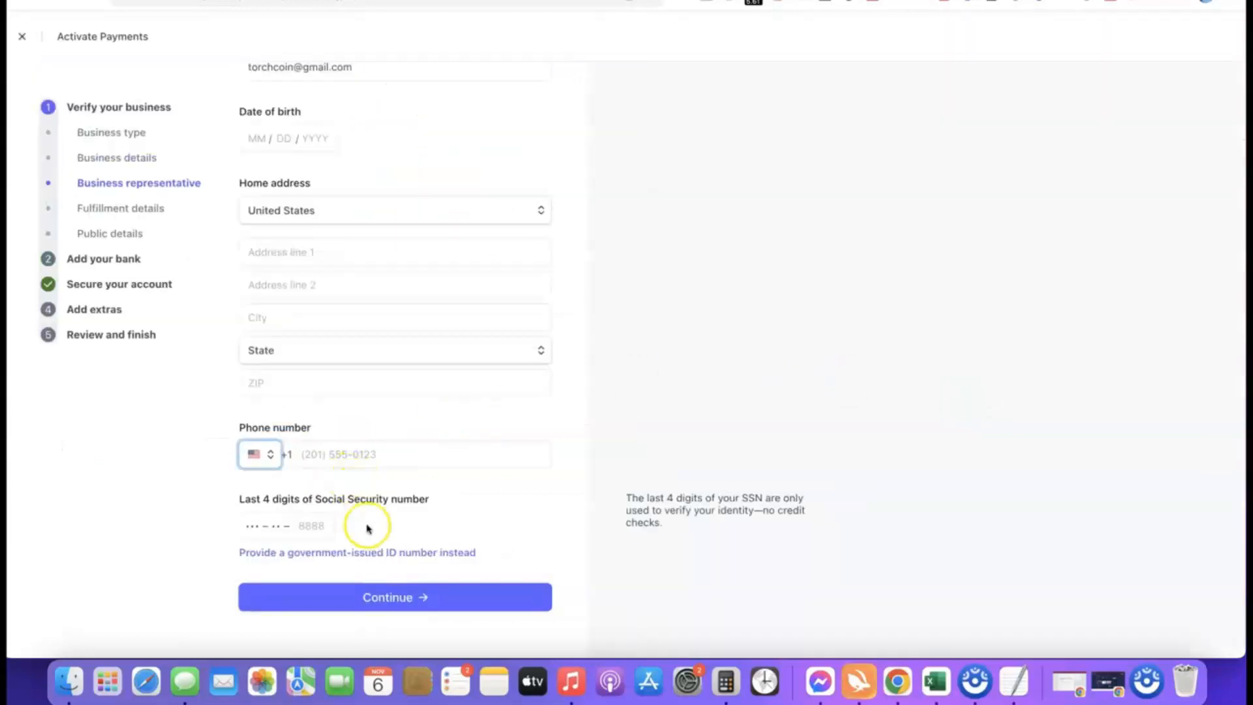
Choose to provide a government-issued ID number instead of the Social Security digits and set the ID's country to NG
{"action": "left_click", "coordinate": [364, 553]}
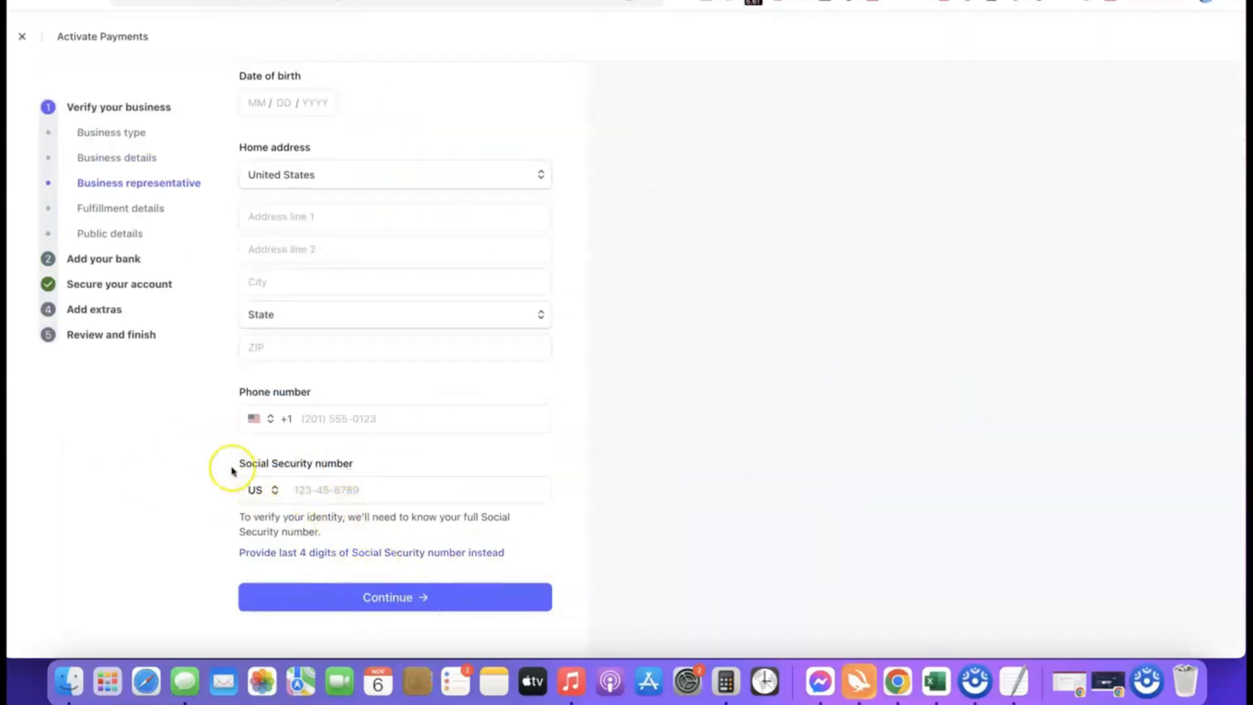
{"action": "left_click", "coordinate": [277, 491]}
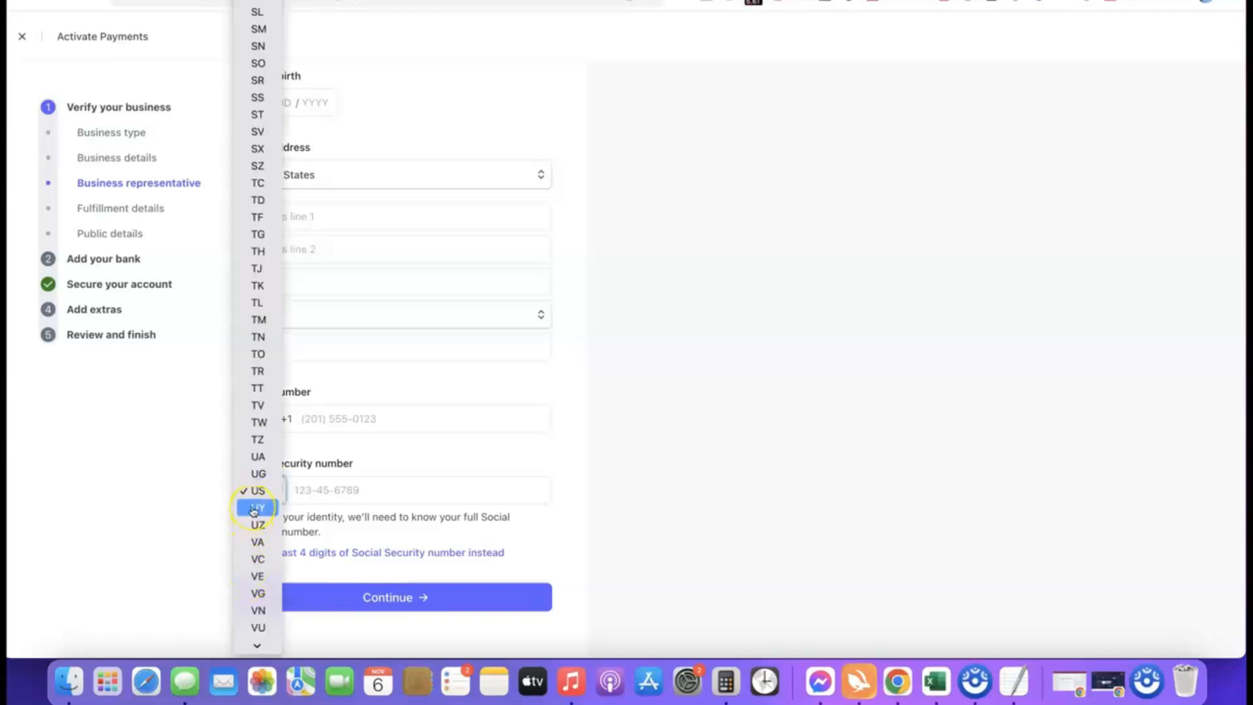
{"action": "scroll", "coordinate": [255, 253], "scroll_direction": "down", "scroll_amount": 1}
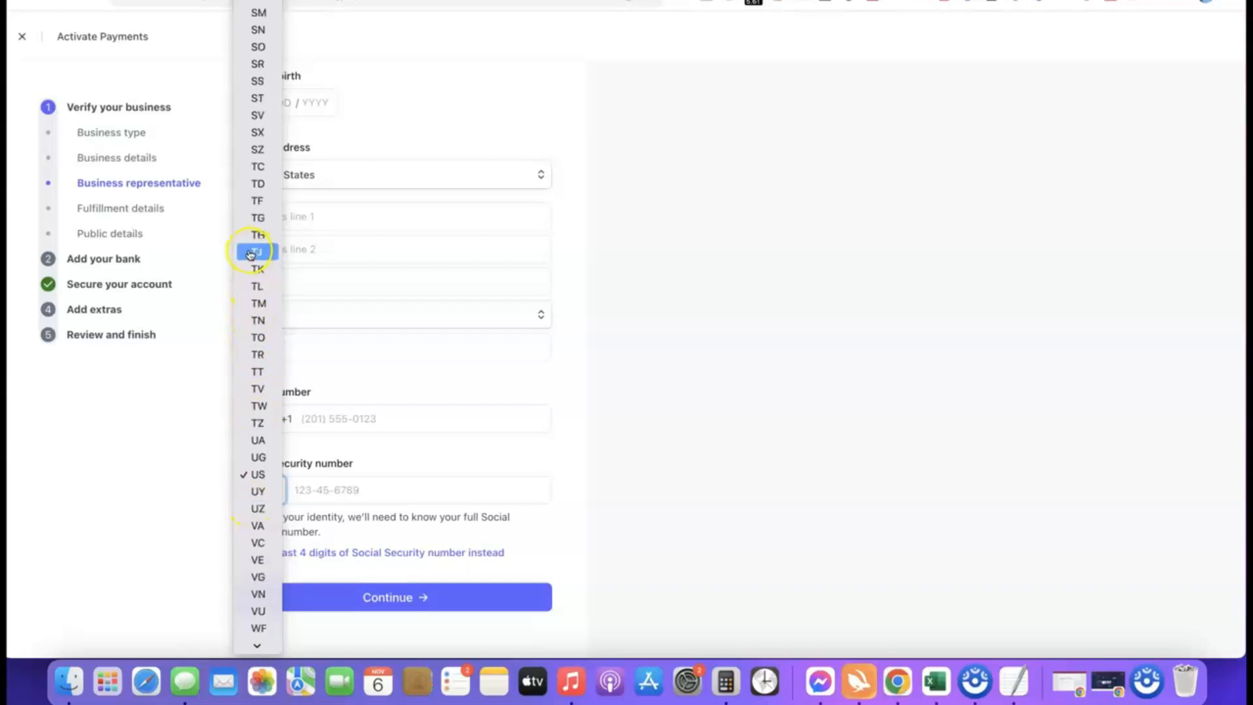
{"action": "scroll", "coordinate": [258, 275], "scroll_direction": "down", "scroll_amount": 1}
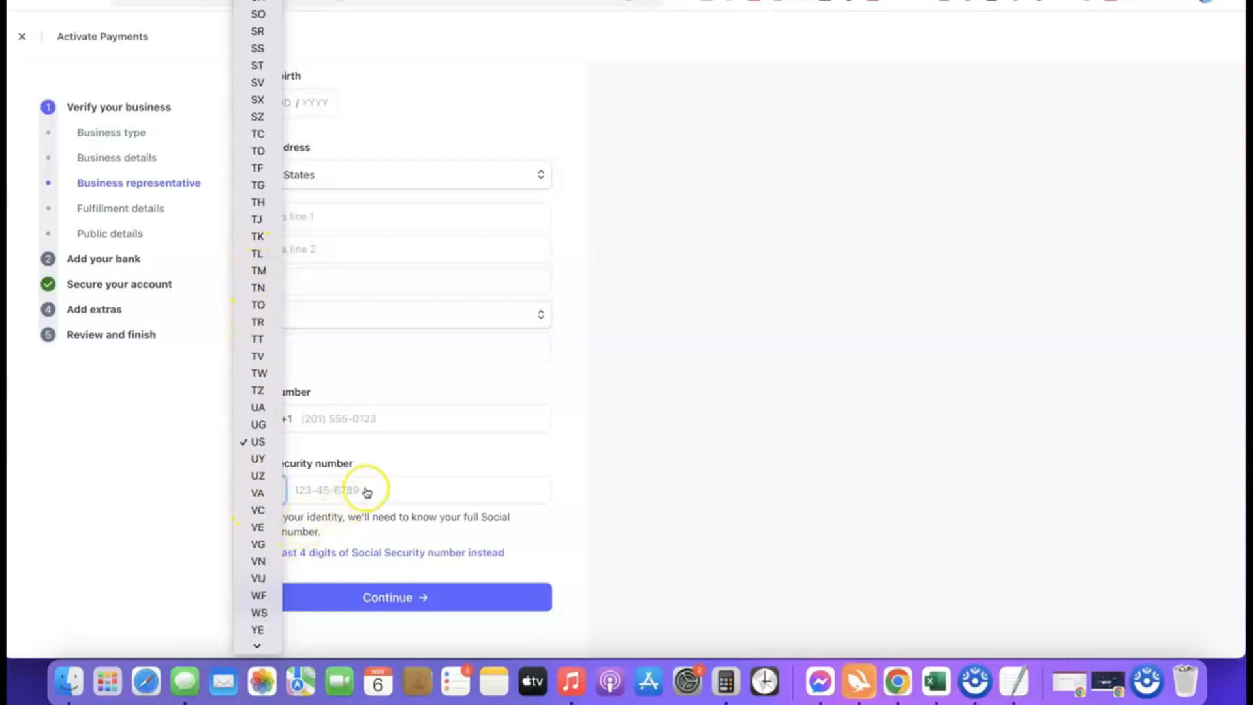
{"action": "left_click", "coordinate": [566, 488]}
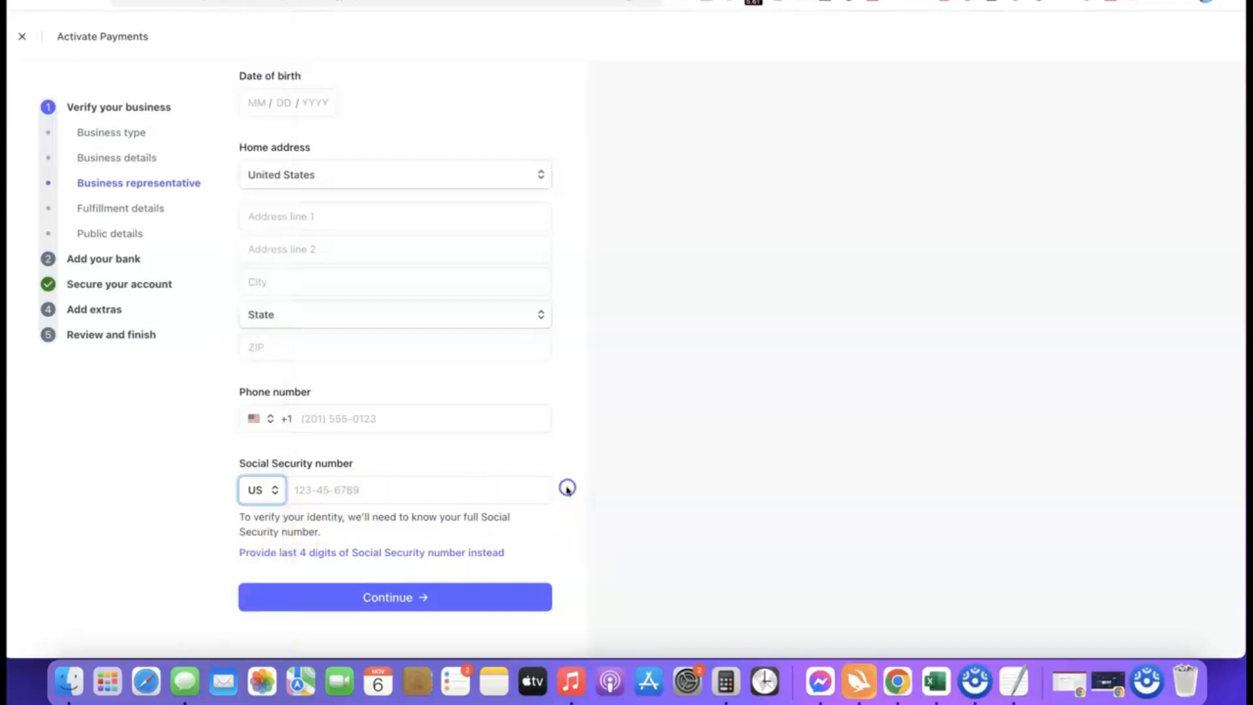
{"action": "left_click", "coordinate": [268, 501]}
{"action": "scroll", "coordinate": [263, 457], "scroll_direction": "down", "scroll_amount": 2}
{"action": "scroll", "coordinate": [261, 456], "scroll_direction": "down", "scroll_amount": 2}
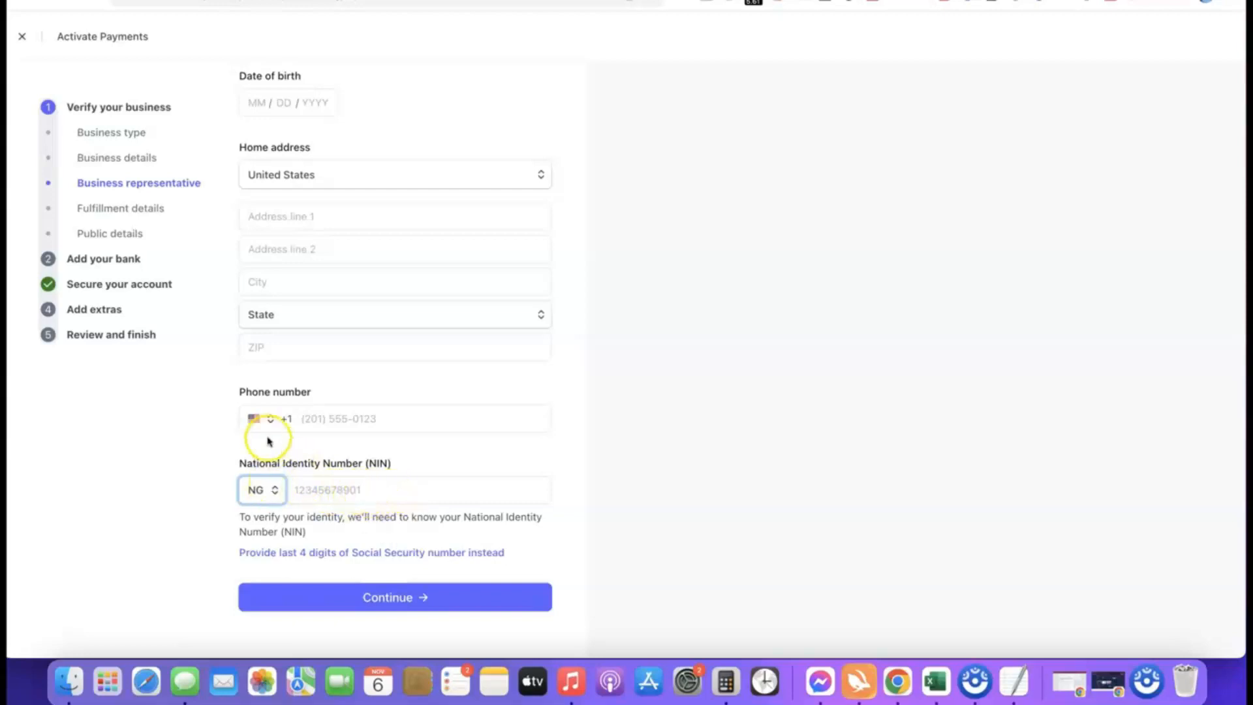
Set the business representative's phone number country to Nigeria (+234)
{"action": "left_click", "coordinate": [254, 417]}
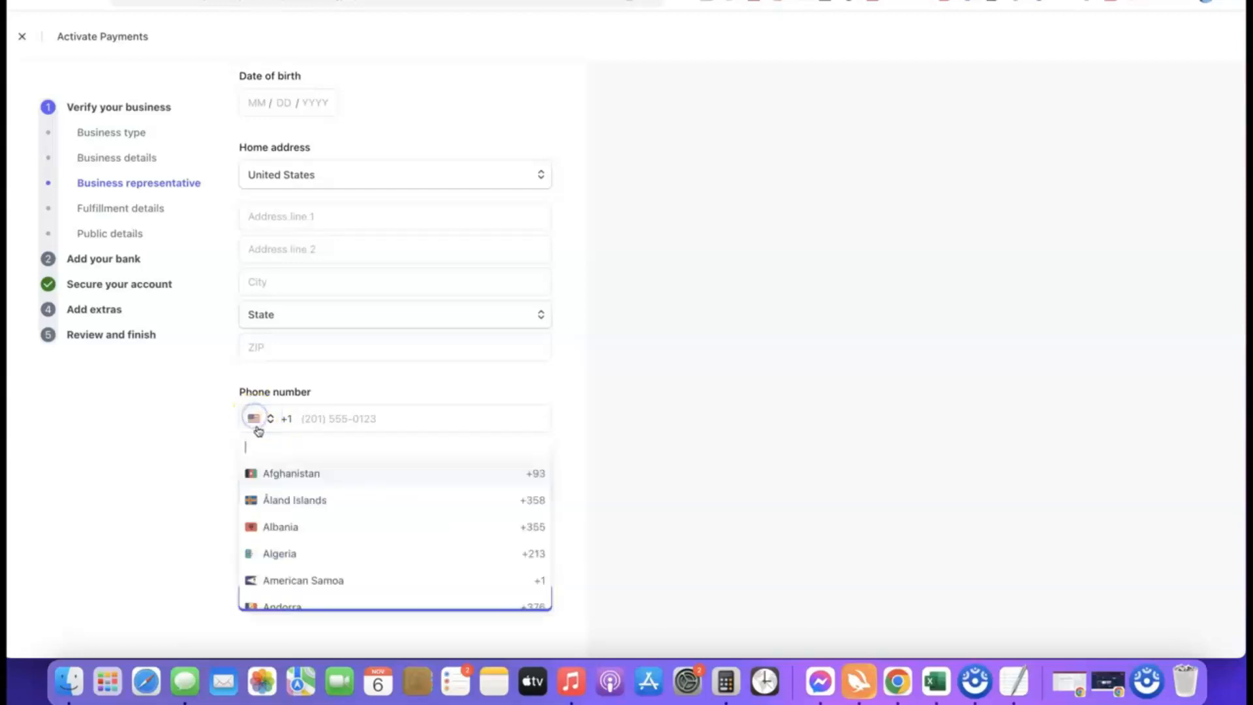
{"action": "left_click", "coordinate": [269, 448]}
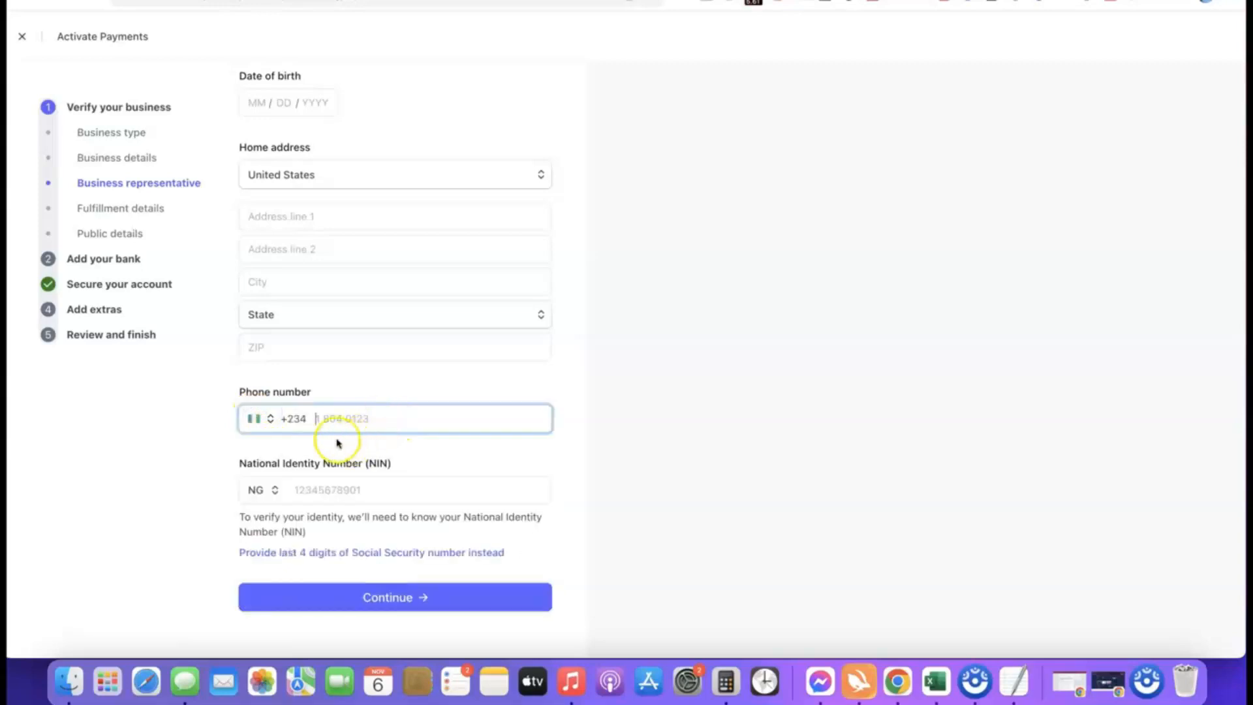
{"action": "scroll", "coordinate": [347, 395], "scroll_direction": "up", "scroll_amount": 3}
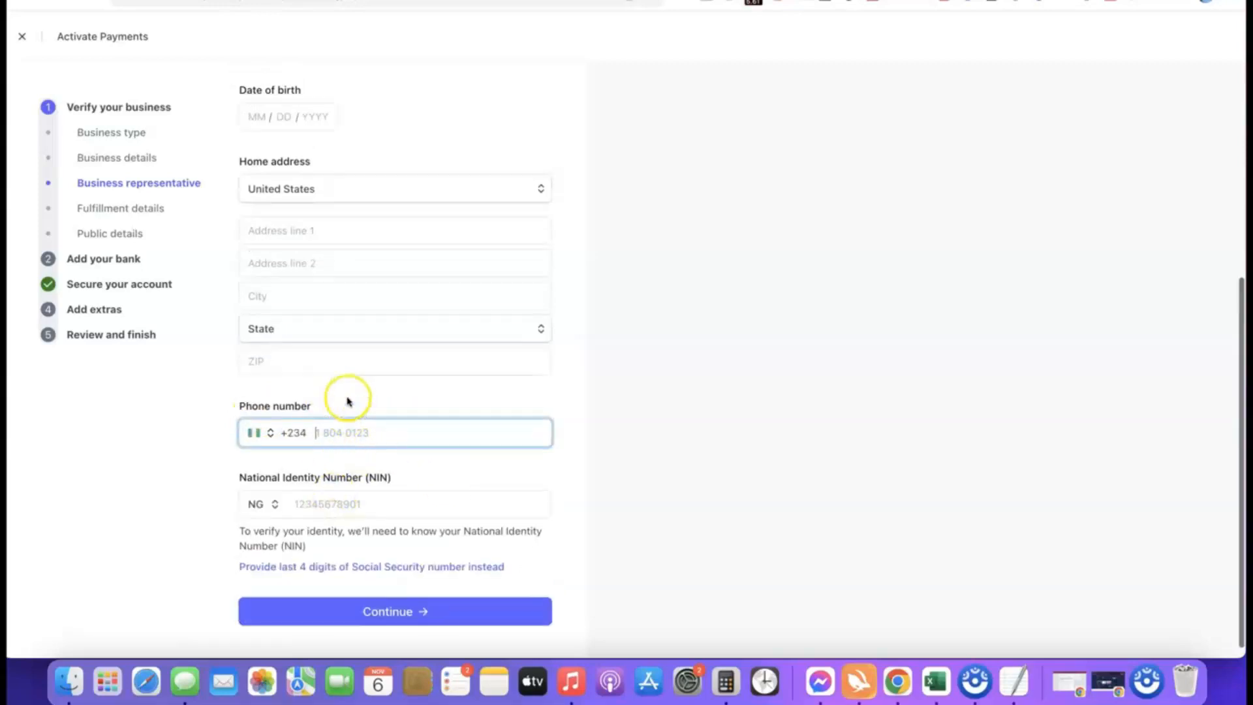
{"action": "scroll", "coordinate": [445, 291], "scroll_direction": "down", "scroll_amount": 3}
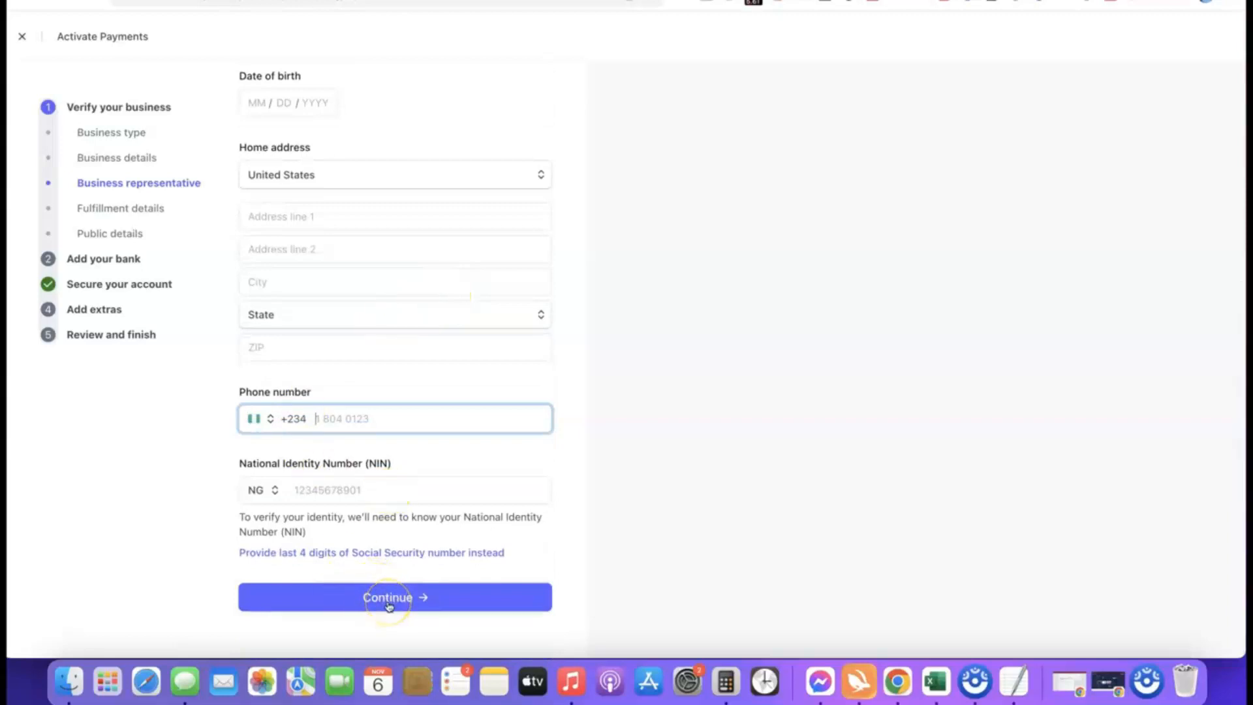
{"action": "scroll", "coordinate": [408, 483], "scroll_direction": "up", "scroll_amount": 4}
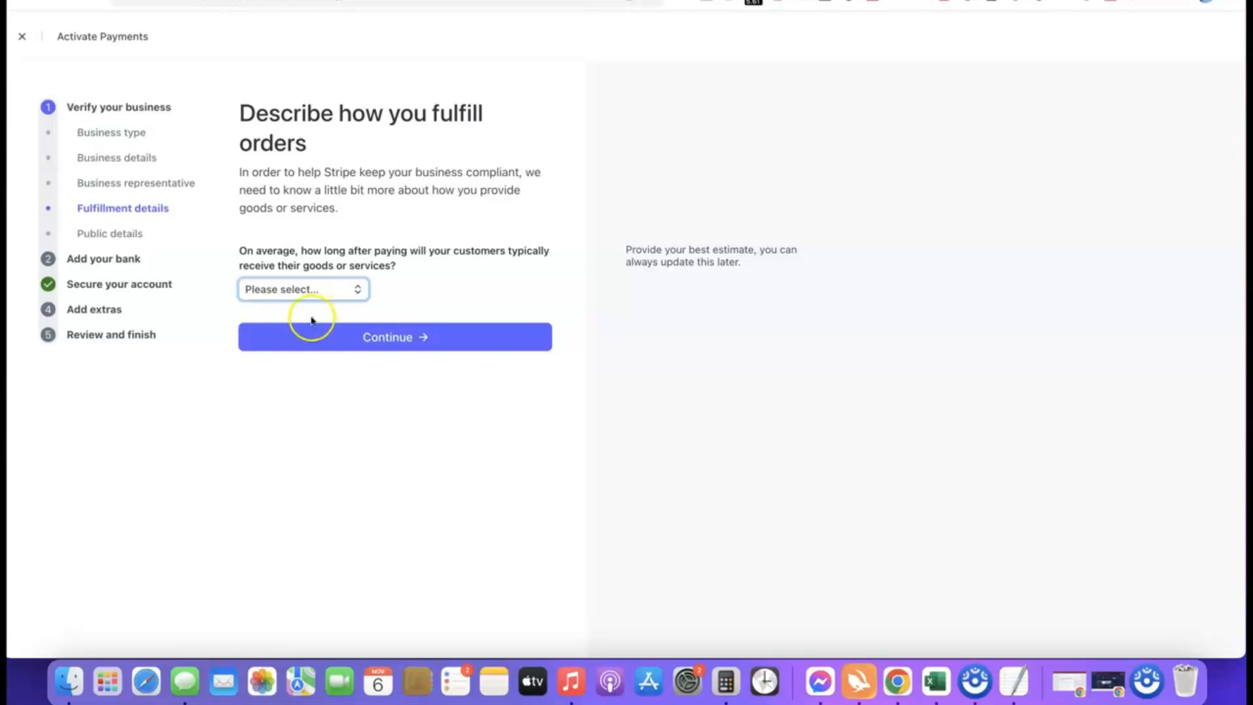
Set the typical time for customers to receive their goods to Within one day and submit the fulfillment details
{"action": "left_click", "coordinate": [329, 297]}
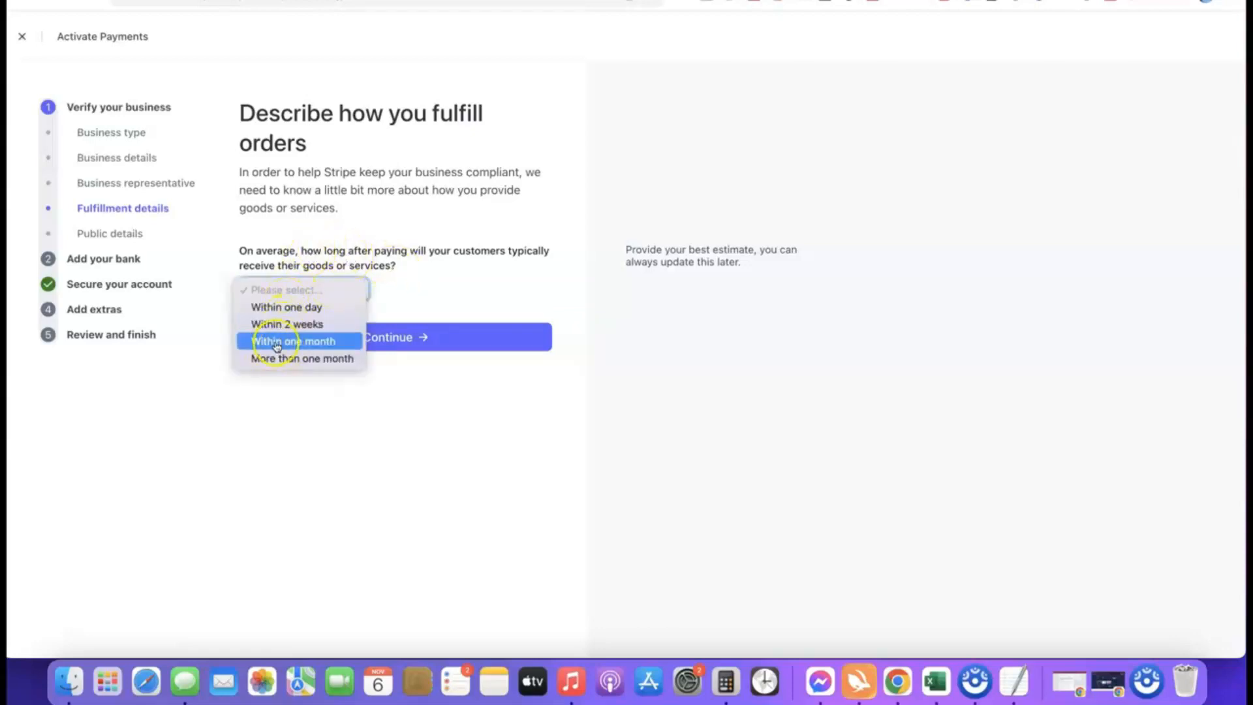
{"action": "left_click", "coordinate": [305, 326]}
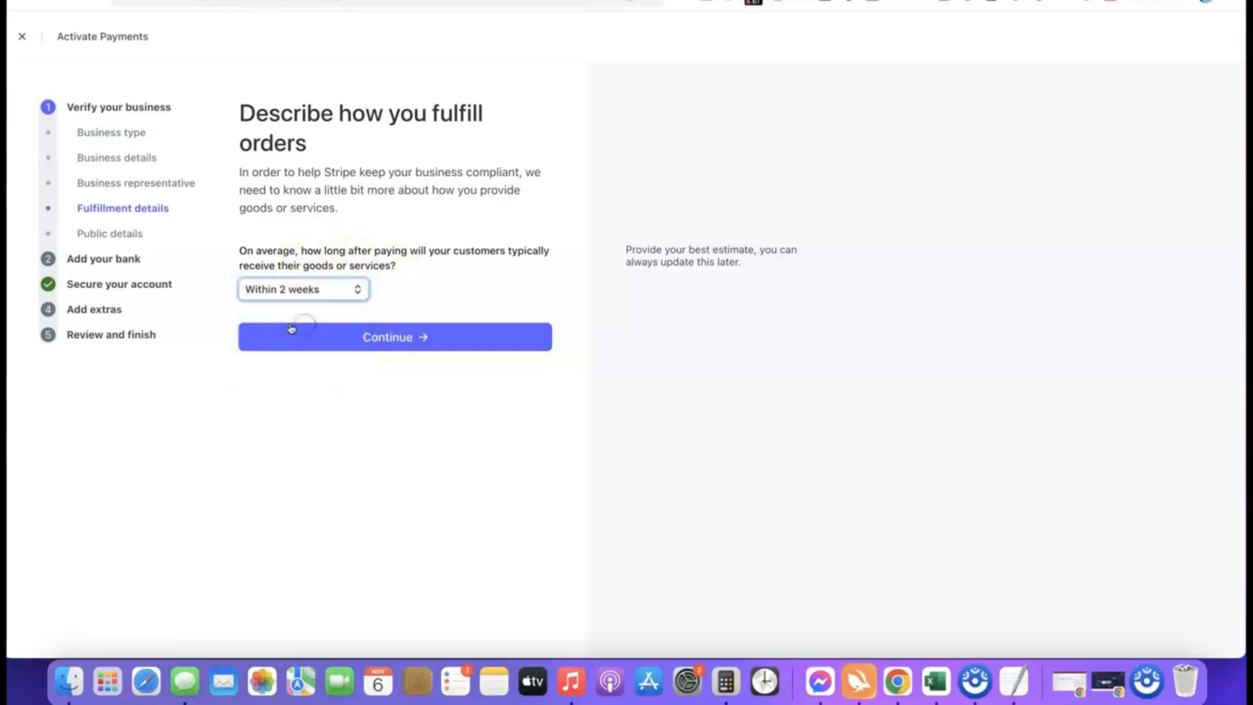
{"action": "left_click", "coordinate": [327, 289]}
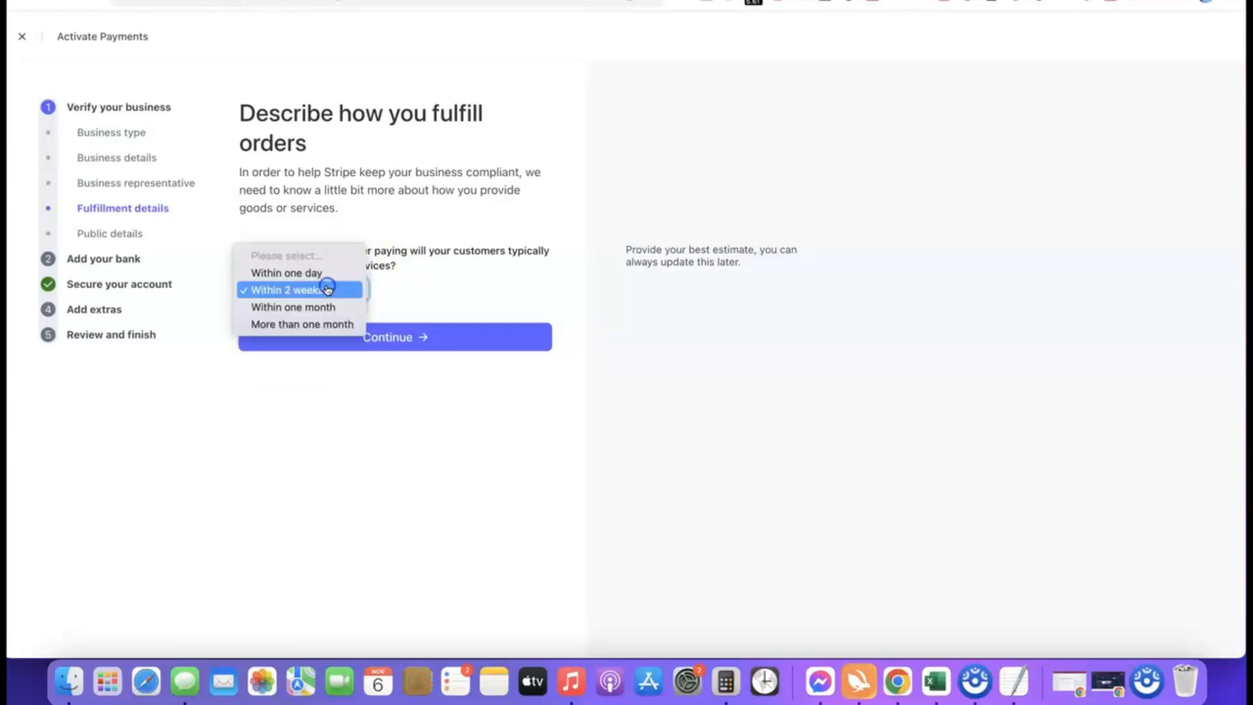
{"action": "left_click", "coordinate": [285, 273]}
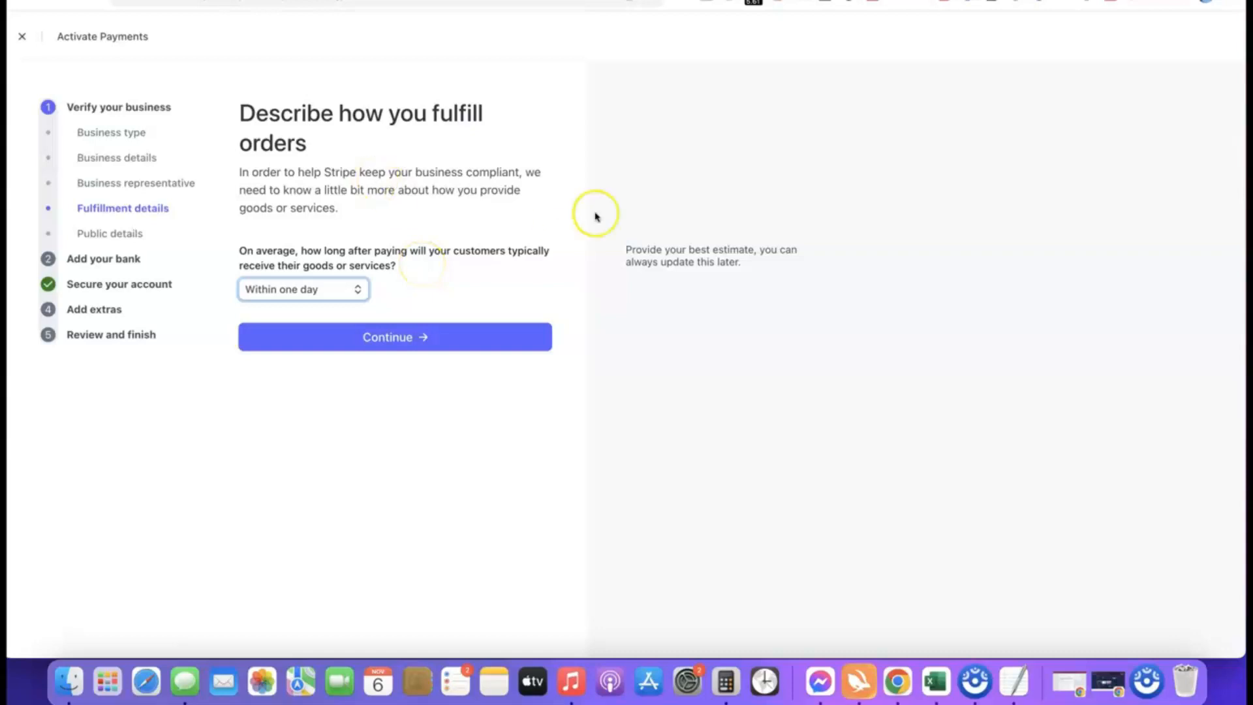
{"action": "left_click", "coordinate": [390, 338]}
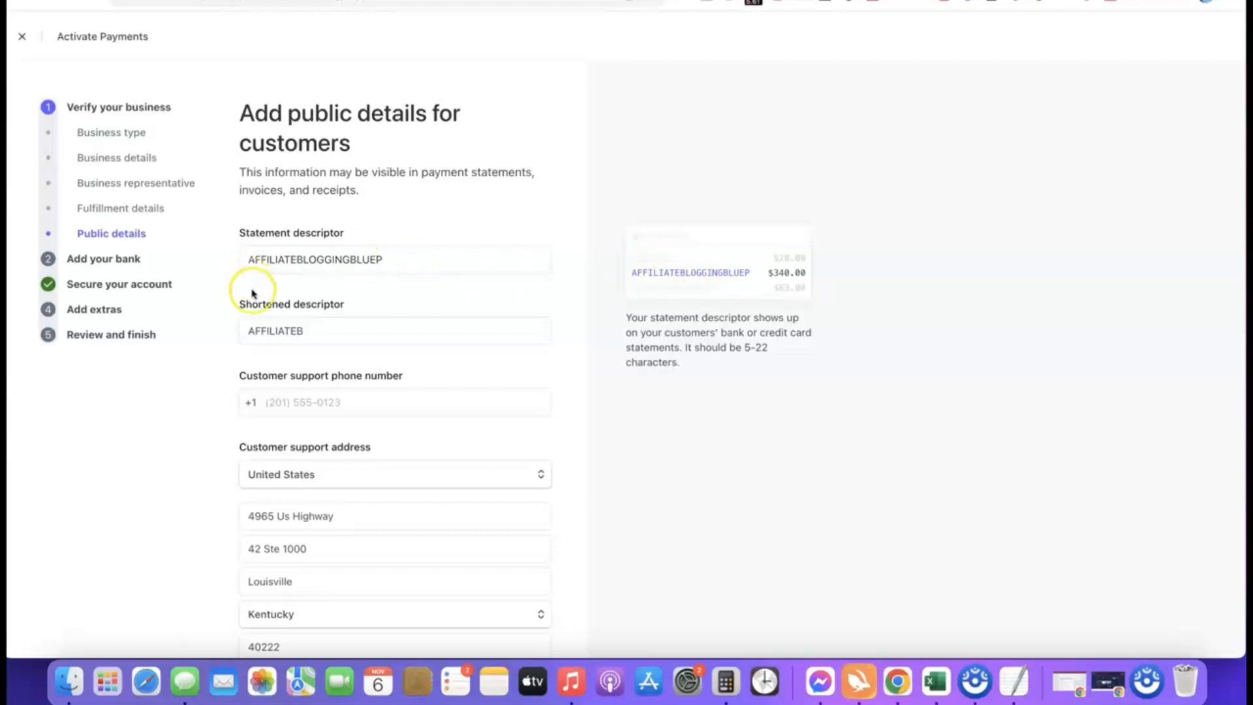
Review the statement descriptor, shortened descriptor and customer support details, and submit the public details
{"action": "left_click", "coordinate": [344, 337]}
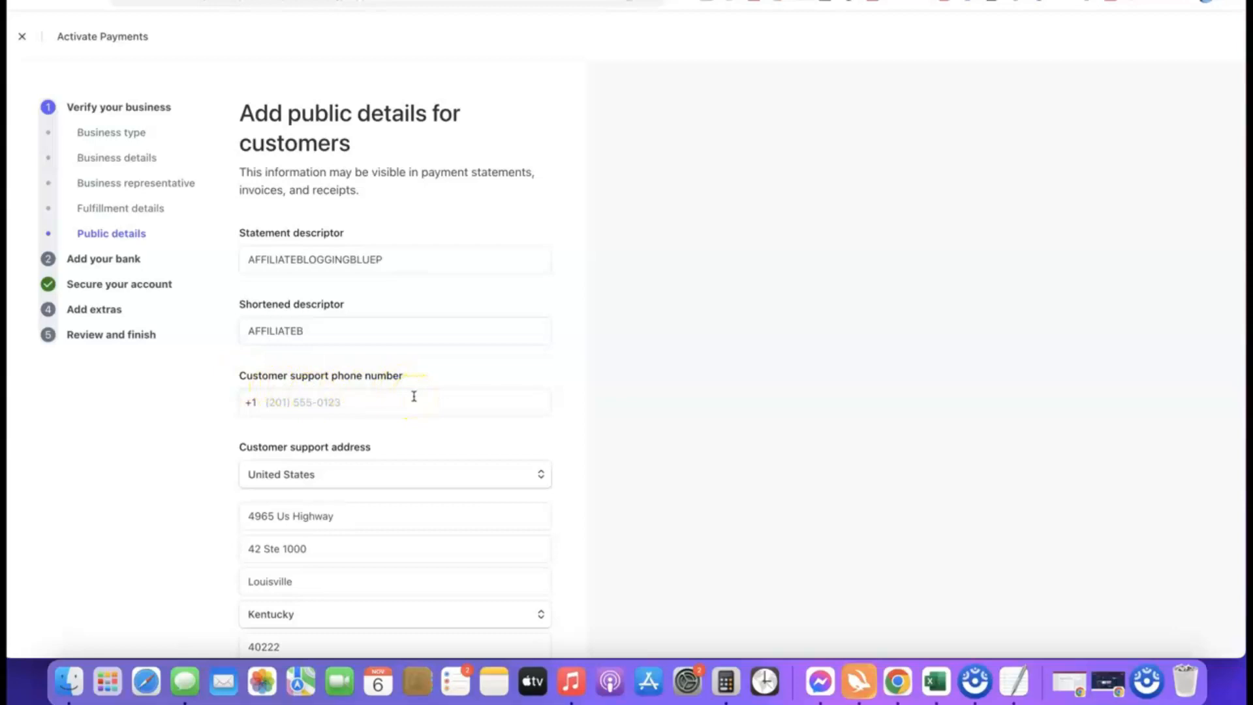
{"action": "left_click", "coordinate": [316, 259]}
{"action": "scroll", "coordinate": [316, 271], "scroll_direction": "down", "scroll_amount": 3}
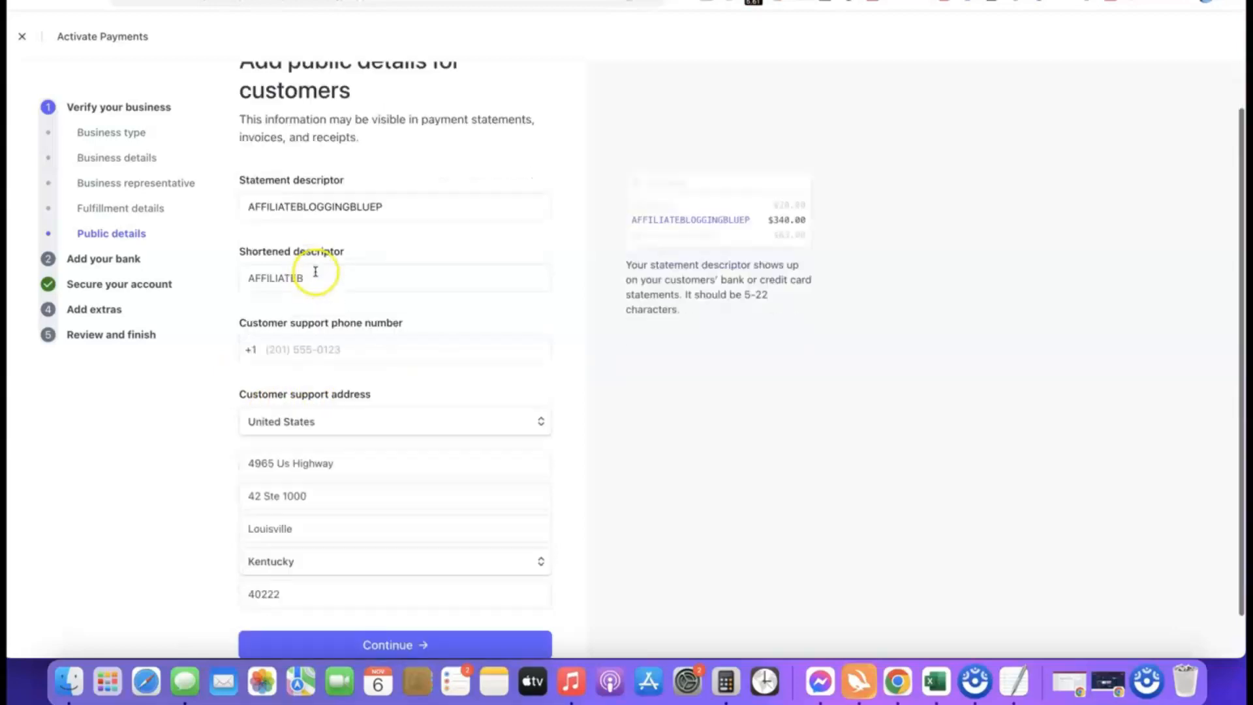
{"action": "left_click", "coordinate": [209, 386]}
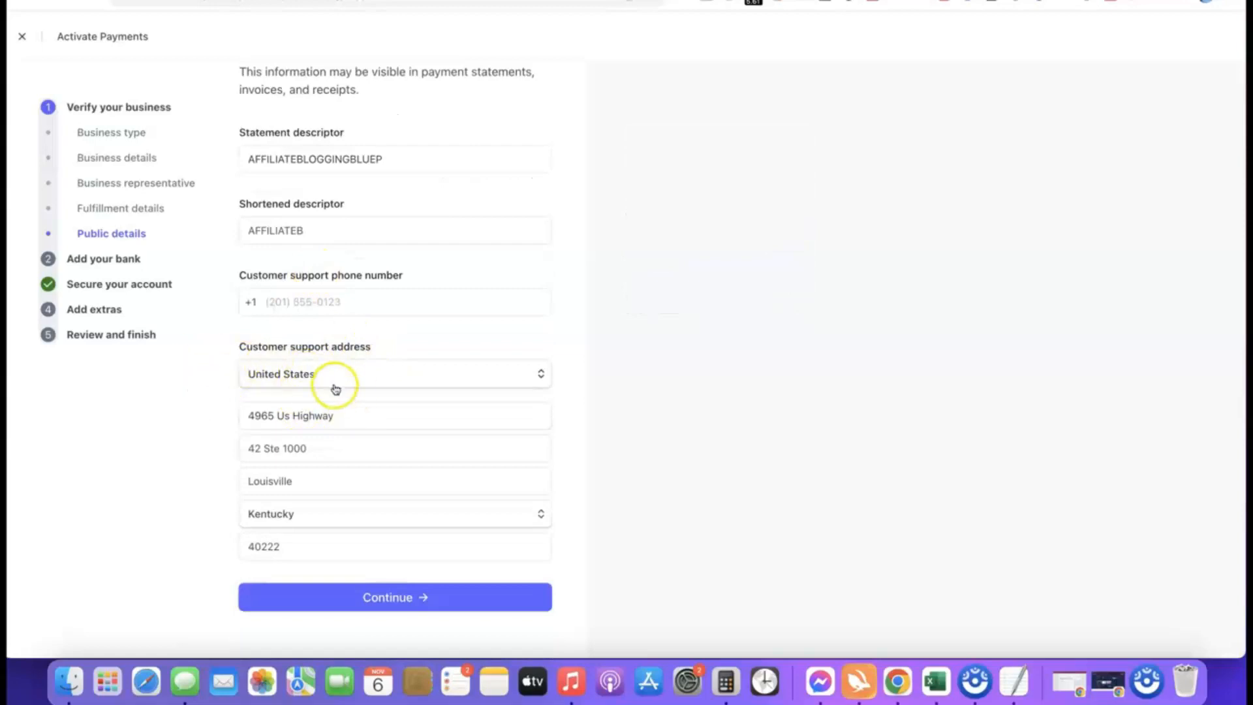
{"action": "scroll", "coordinate": [331, 390], "scroll_direction": "up", "scroll_amount": 3}
{"action": "left_click", "coordinate": [414, 252]}
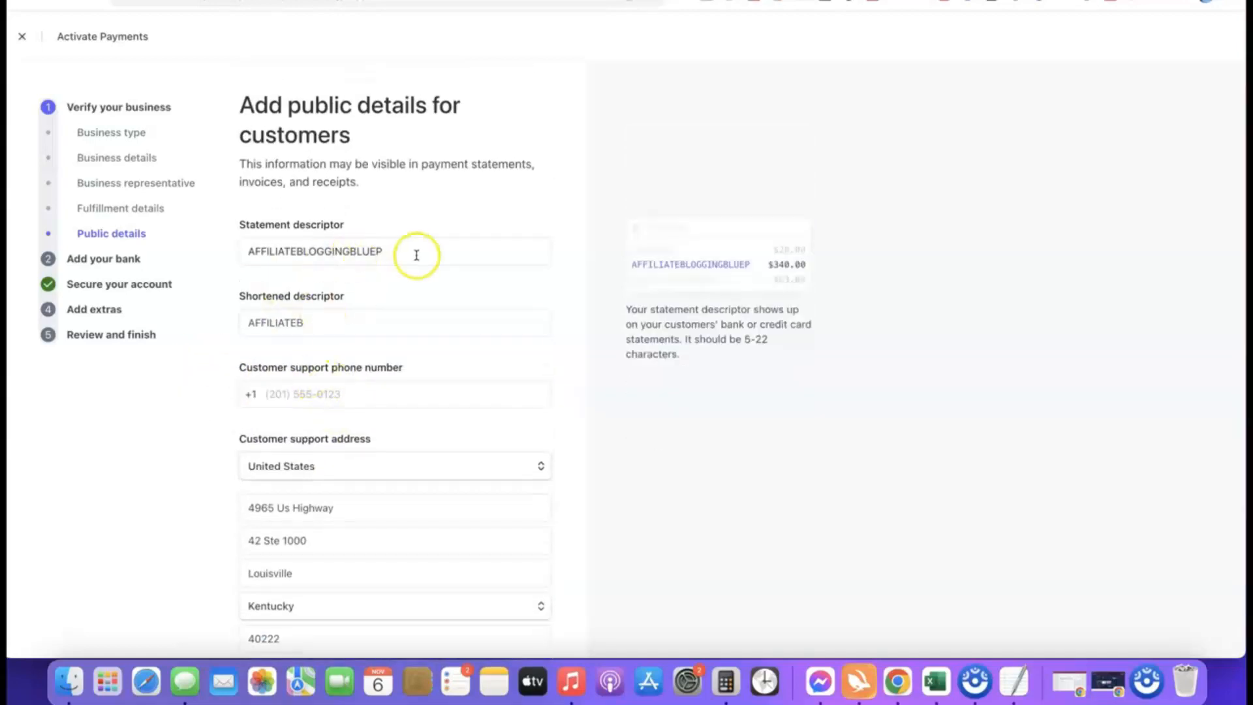
{"action": "scroll", "coordinate": [366, 219], "scroll_direction": "down", "scroll_amount": 3}
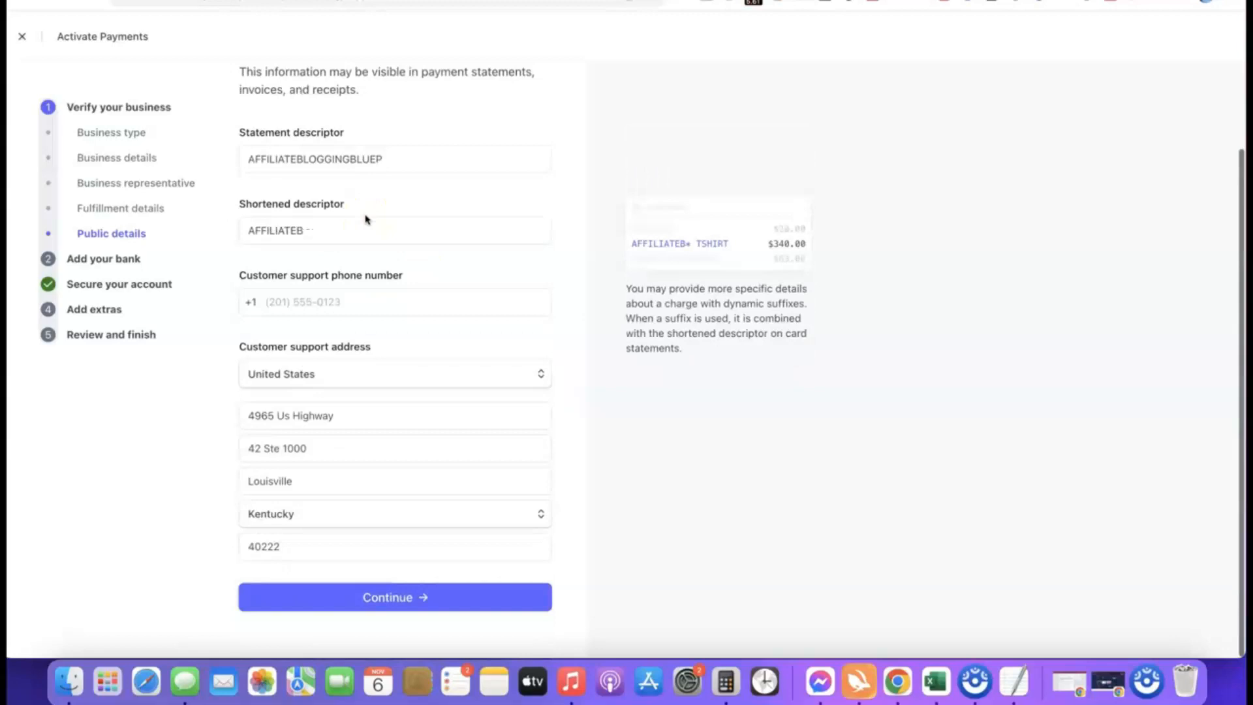
{"action": "left_click", "coordinate": [328, 595]}
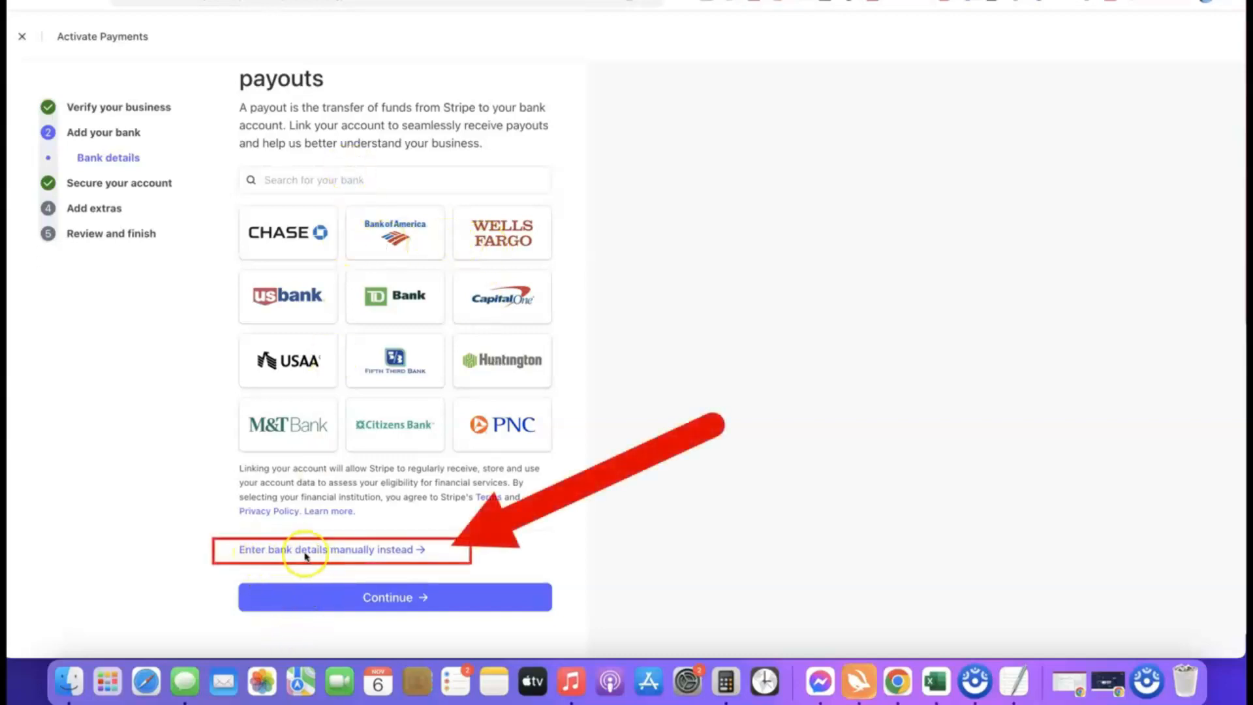
Add the payout bank account manually with its routing and account numbers, and continue past the two-step authentication page
{"action": "left_click", "coordinate": [367, 553]}
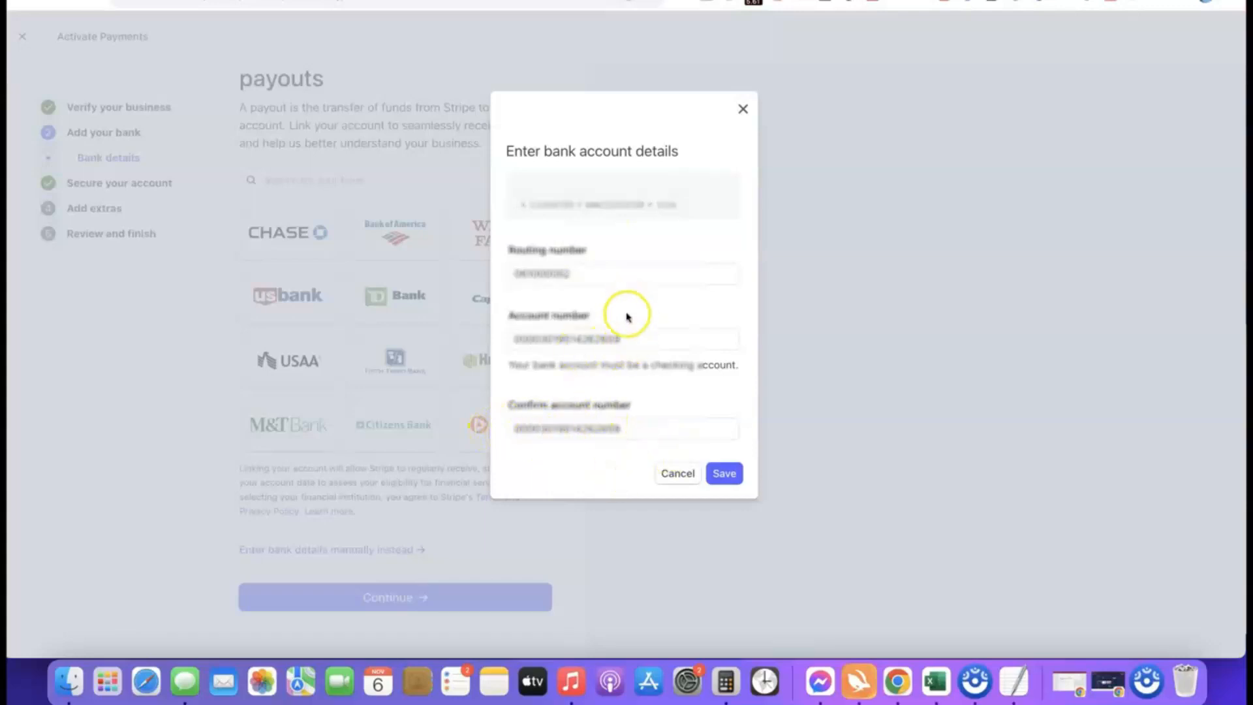
{"action": "left_click", "coordinate": [728, 475]}
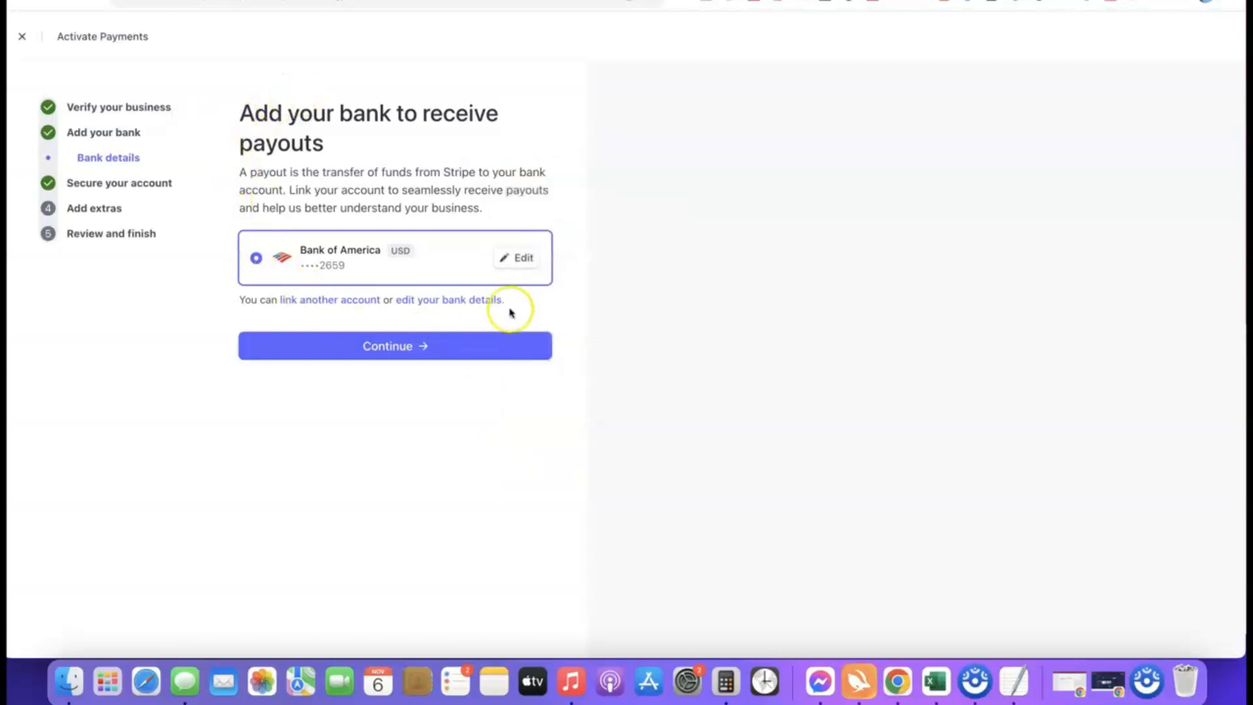
{"action": "left_click", "coordinate": [385, 346]}
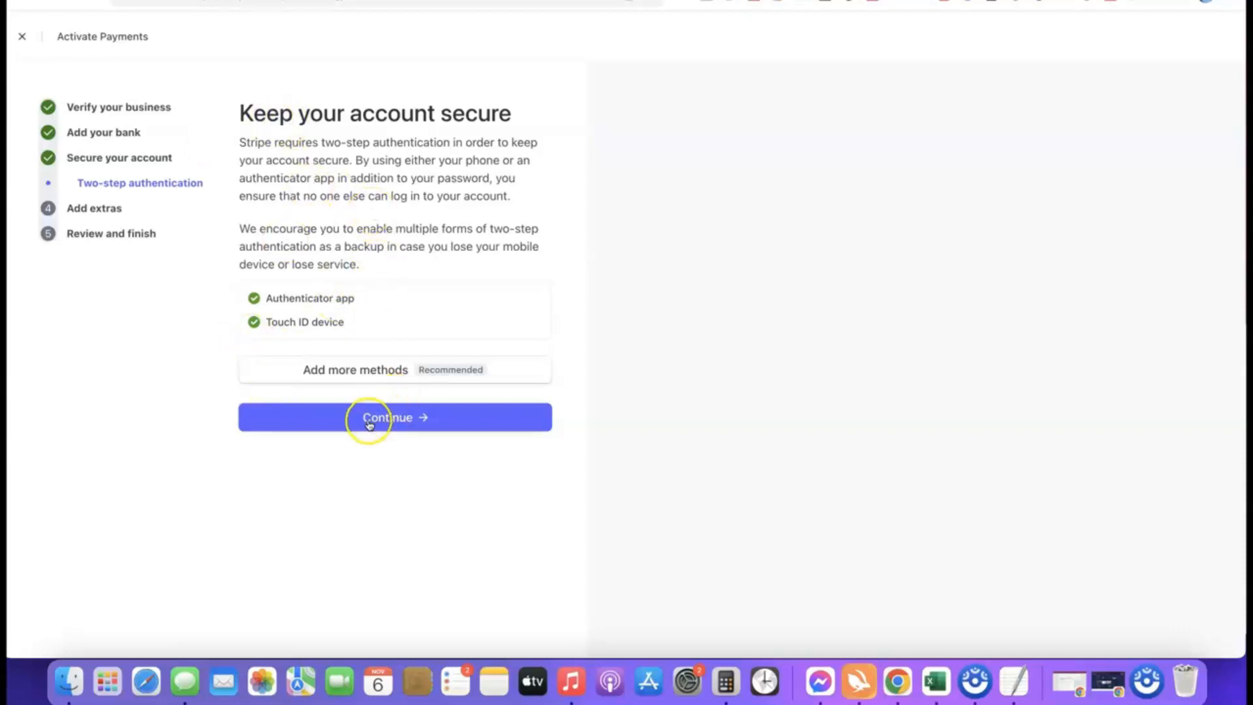
{"action": "left_click", "coordinate": [399, 423]}
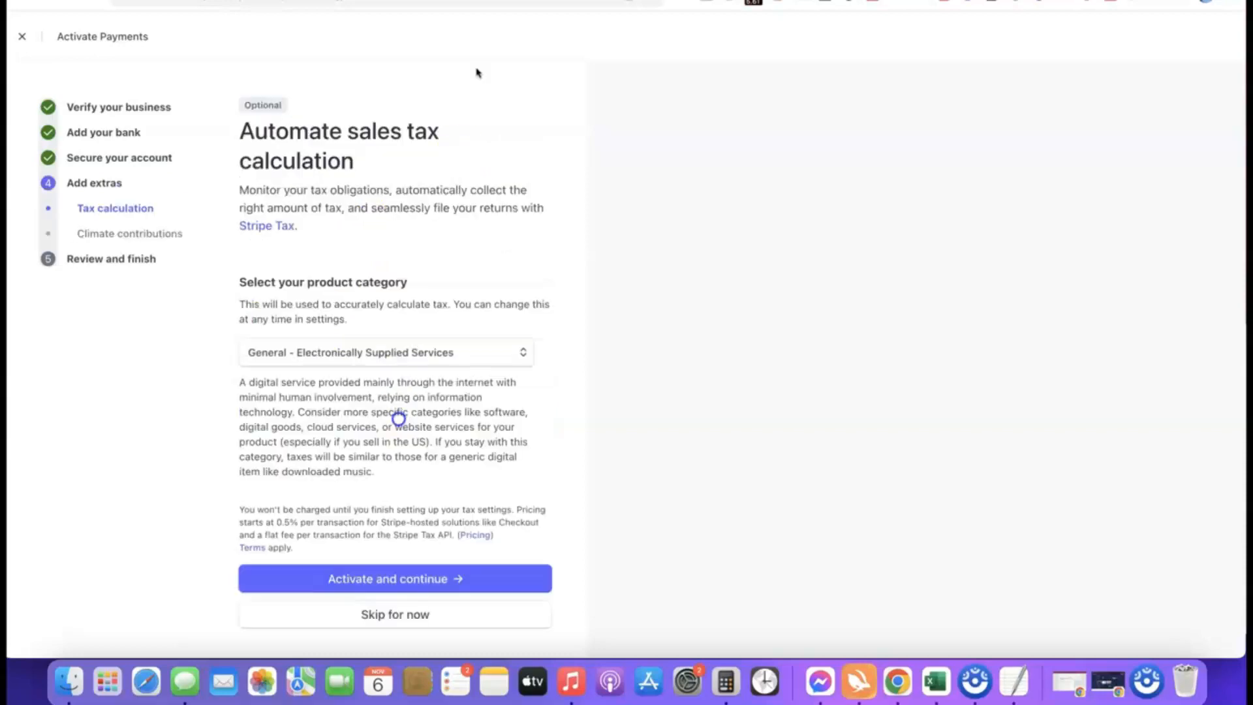
Skip the optional sales tax calculation and climate contributions for now
{"action": "scroll", "coordinate": [438, 201], "scroll_direction": "down", "scroll_amount": 1}
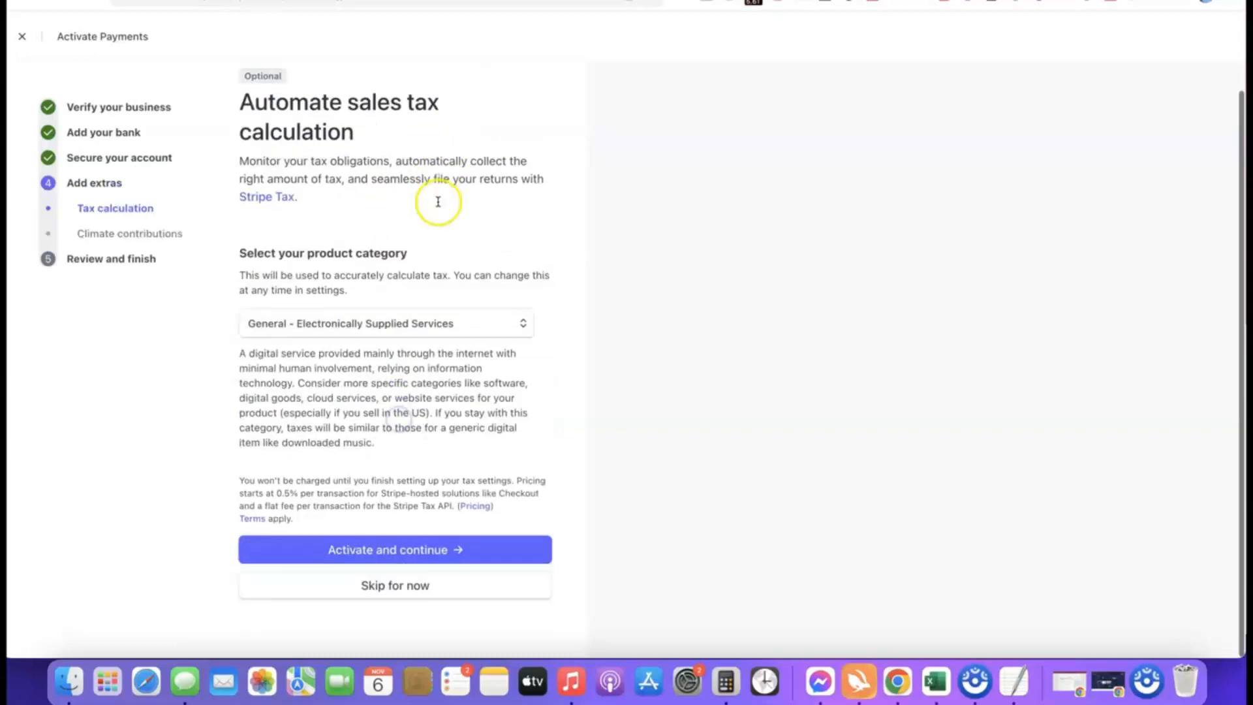
{"action": "left_click", "coordinate": [396, 590]}
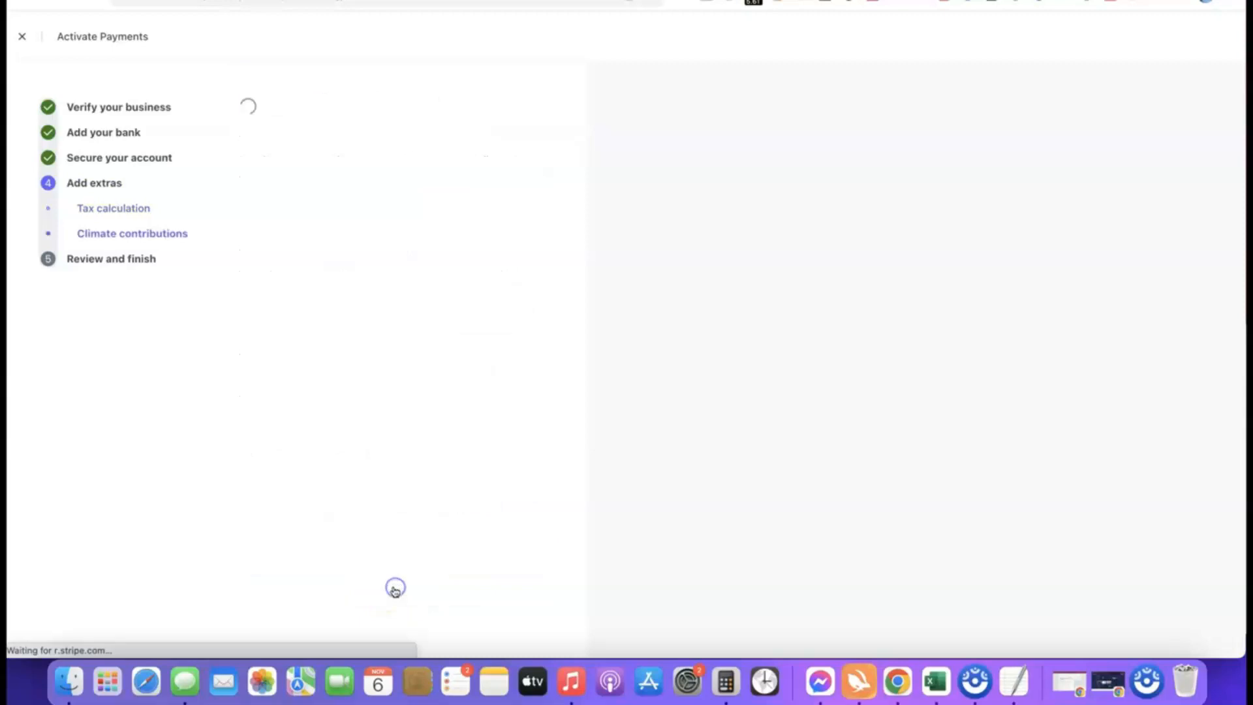
{"action": "left_click", "coordinate": [411, 598]}
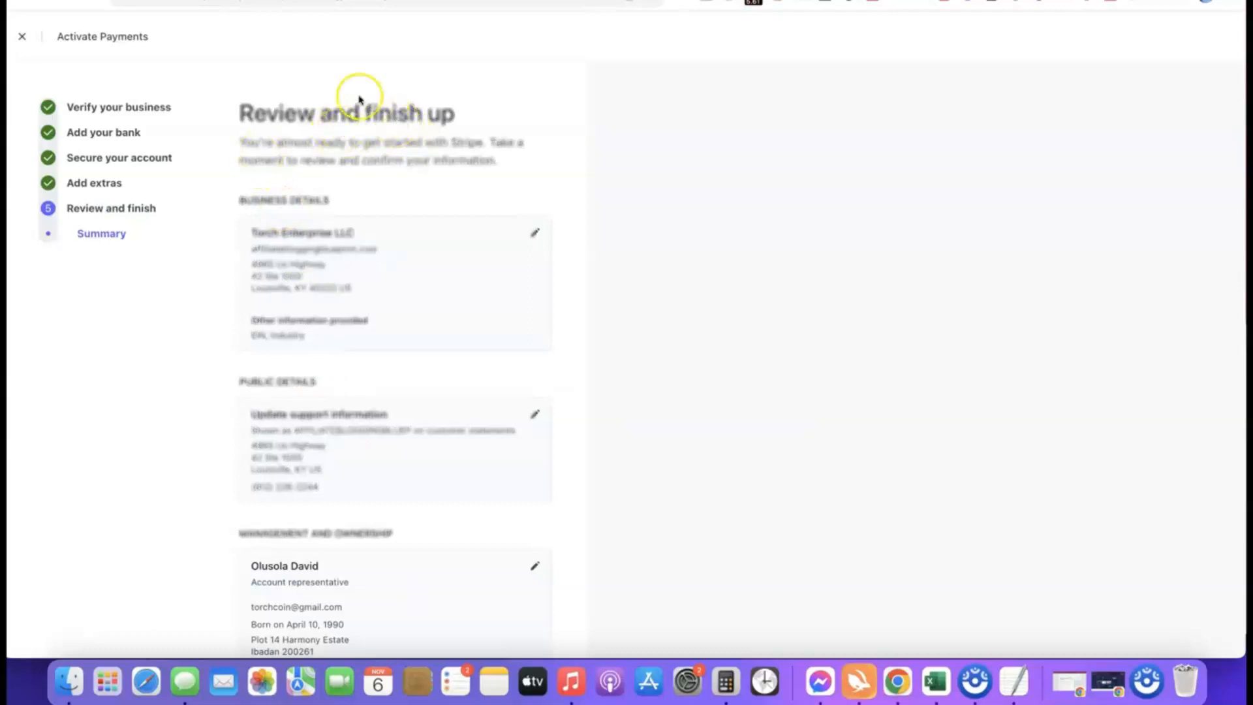
Review the summary of business, public, ownership and payout details, and agree to and submit the activation form
{"action": "scroll", "coordinate": [359, 99], "scroll_direction": "down", "scroll_amount": 3}
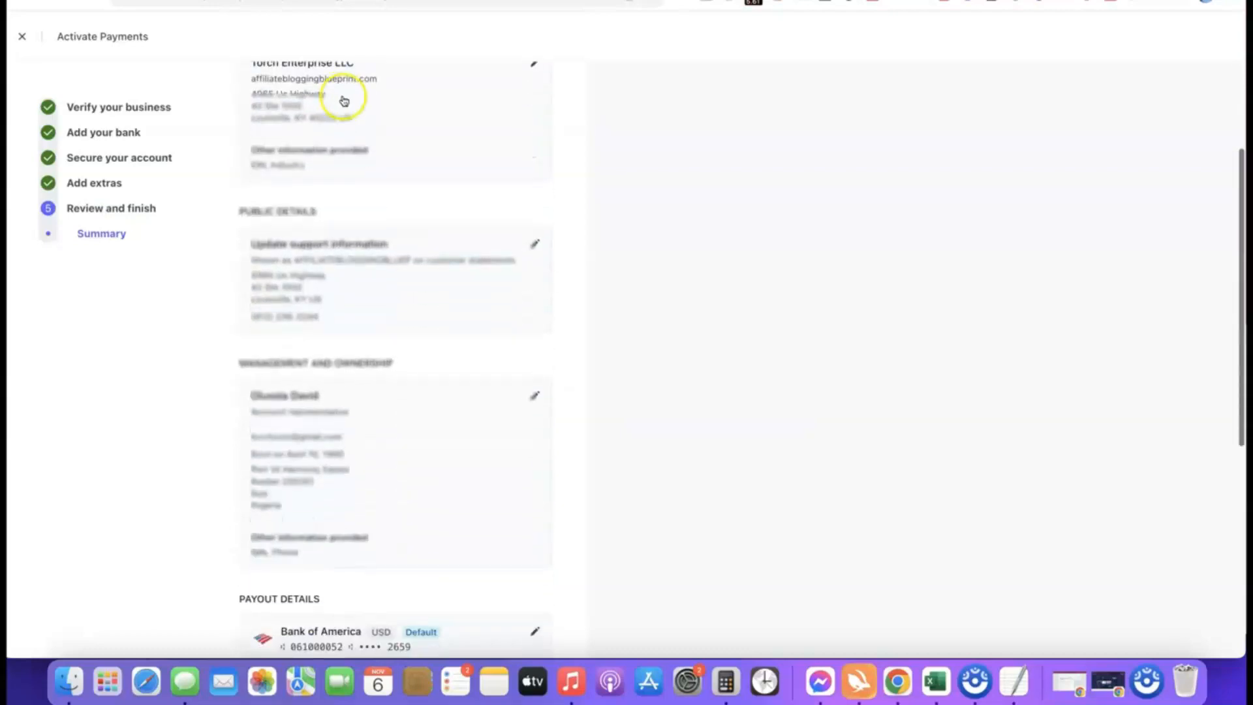
{"action": "scroll", "coordinate": [392, 127], "scroll_direction": "down", "scroll_amount": 5}
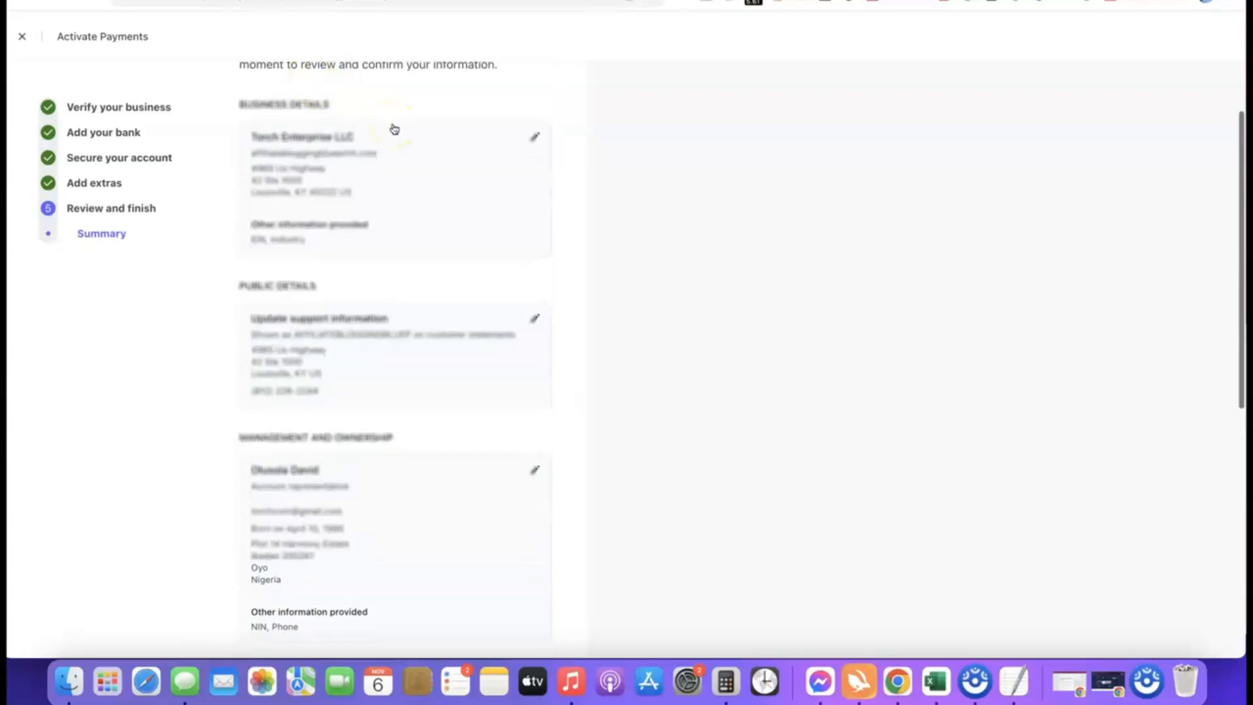
{"action": "scroll", "coordinate": [394, 129], "scroll_direction": "down", "scroll_amount": 3}
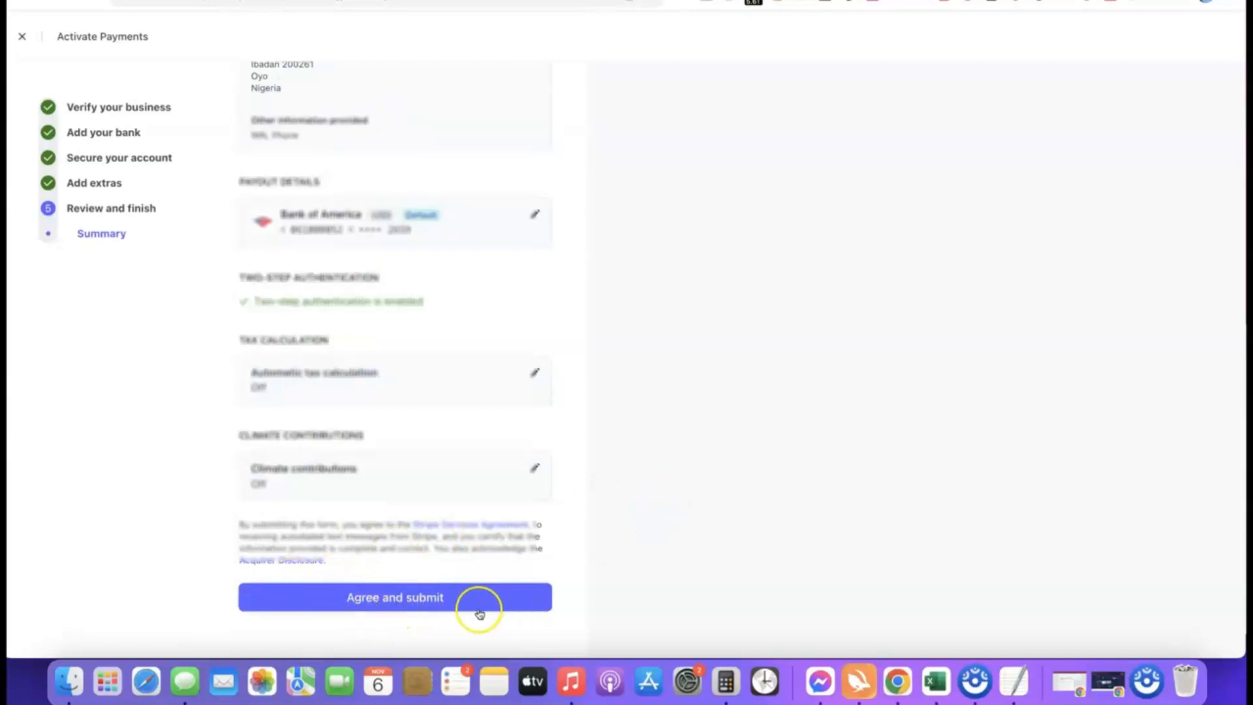
{"action": "left_click", "coordinate": [378, 597]}
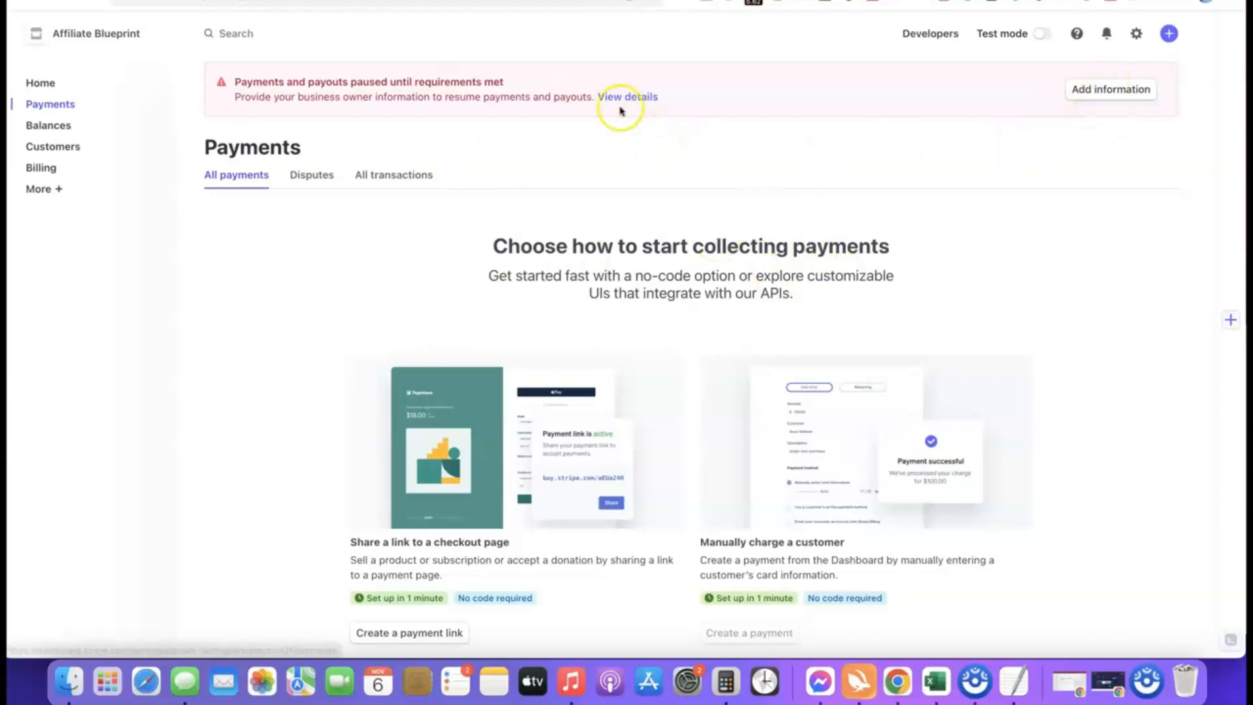
Update the account representative's missing information, choosing to verify the ID by file upload with a driver's license
{"action": "left_click", "coordinate": [1086, 89]}
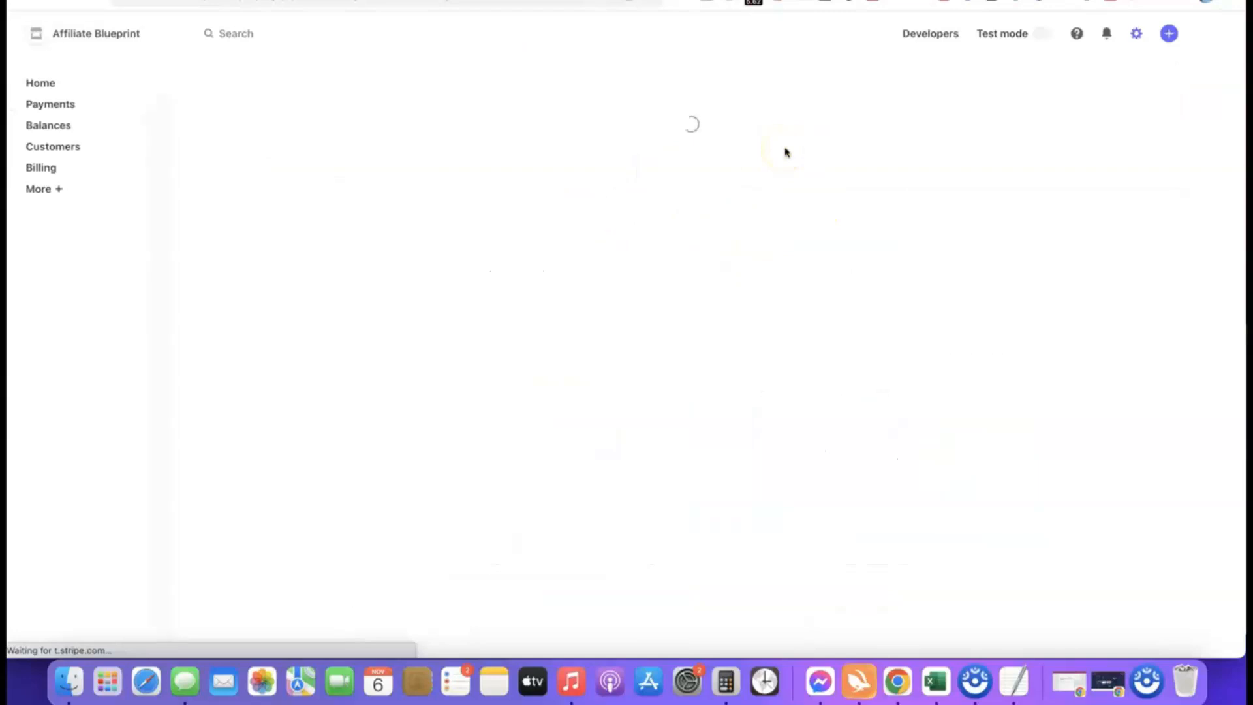
{"action": "scroll", "coordinate": [638, 173], "scroll_direction": "down", "scroll_amount": 2}
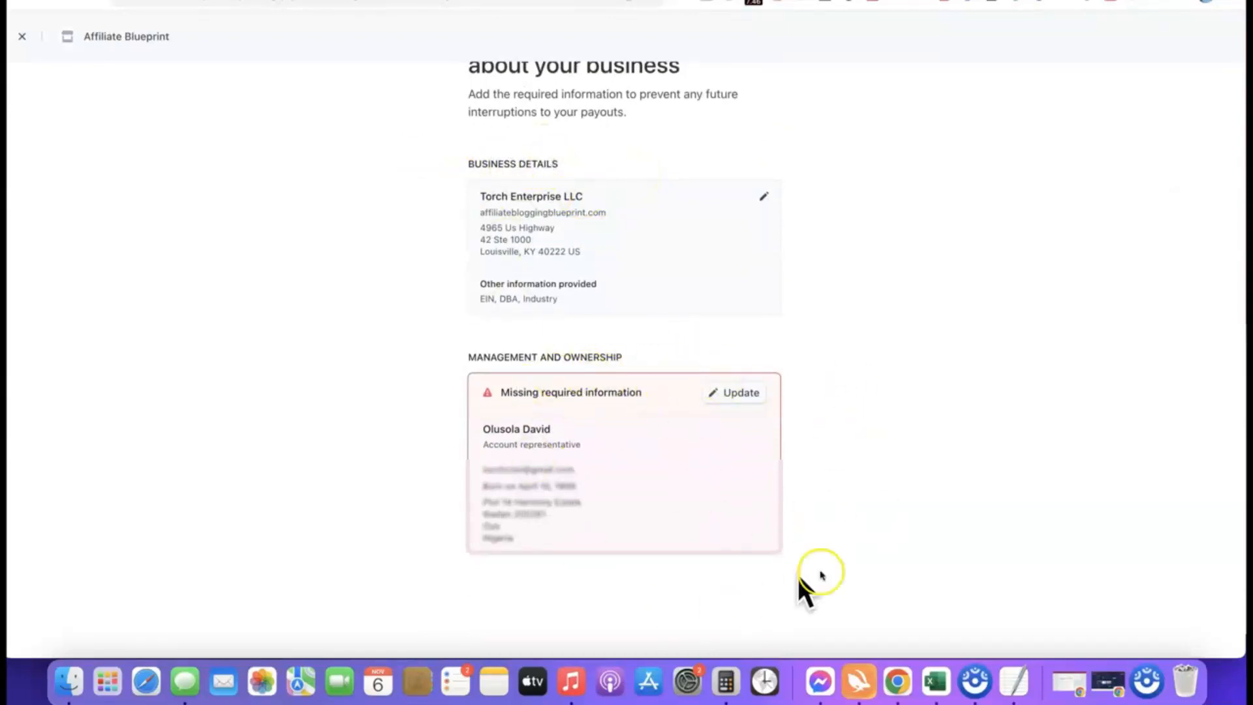
{"action": "scroll", "coordinate": [922, 358], "scroll_direction": "down", "scroll_amount": 1}
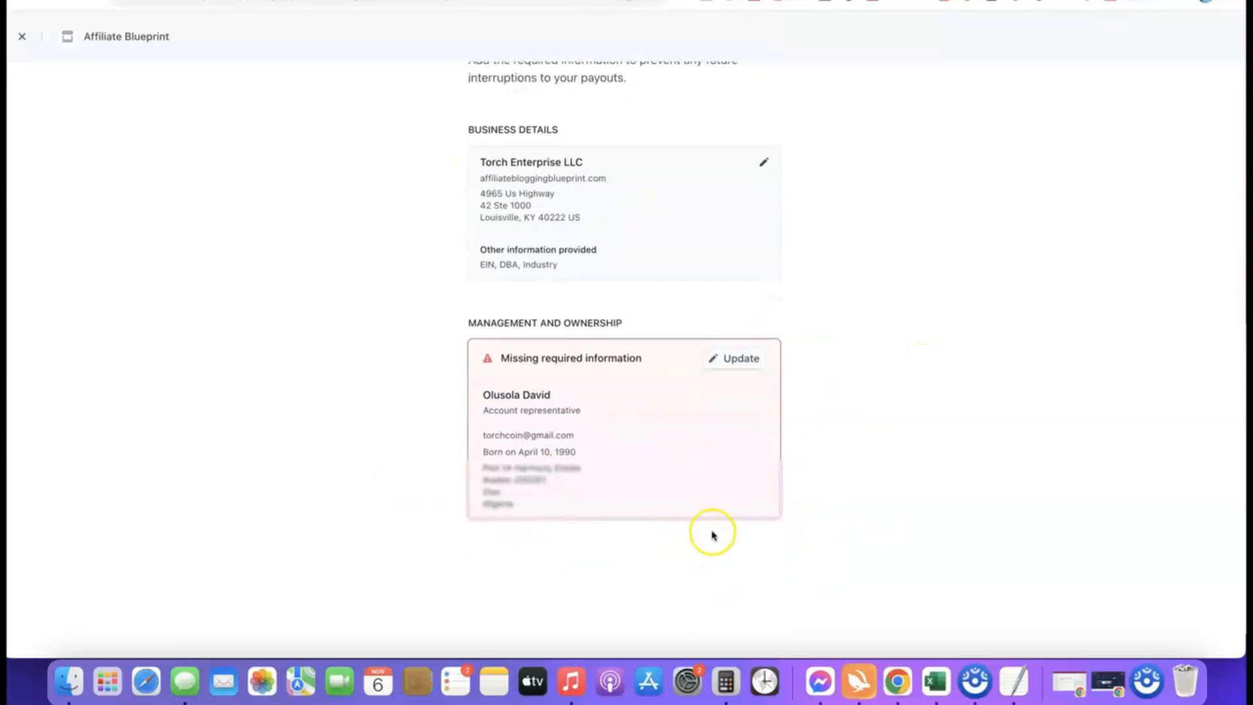
{"action": "left_click", "coordinate": [739, 363]}
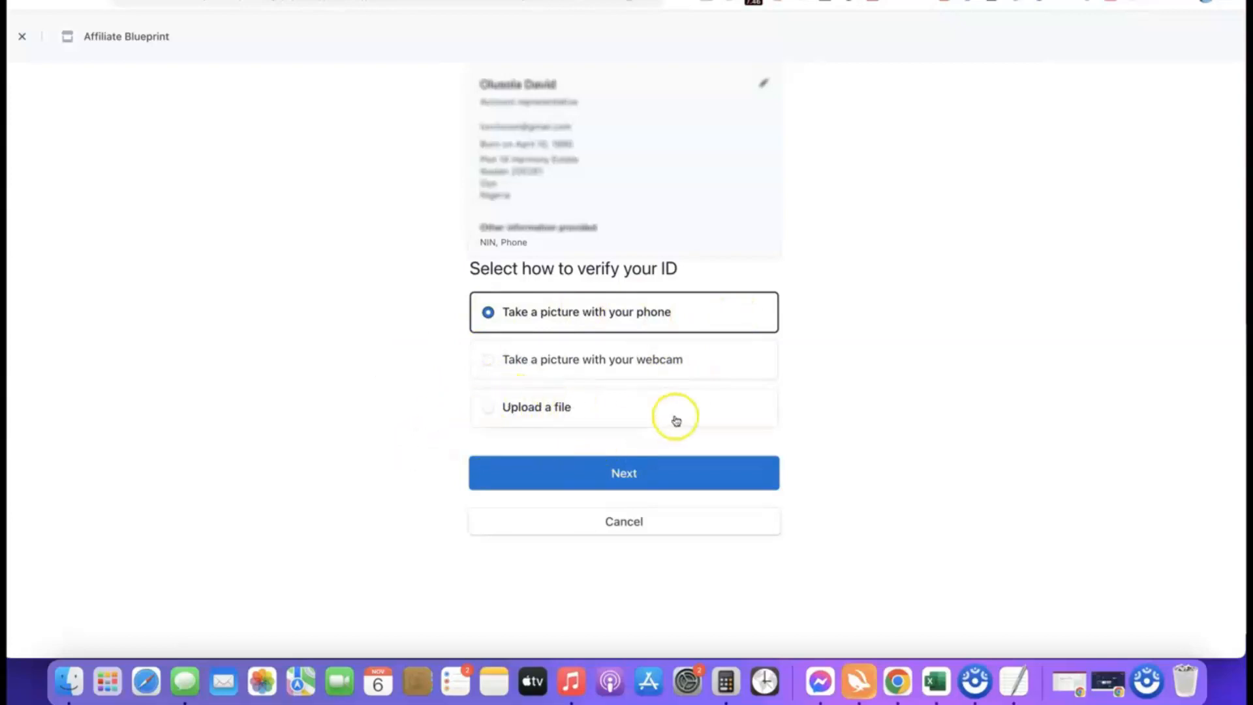
{"action": "left_click", "coordinate": [506, 412]}
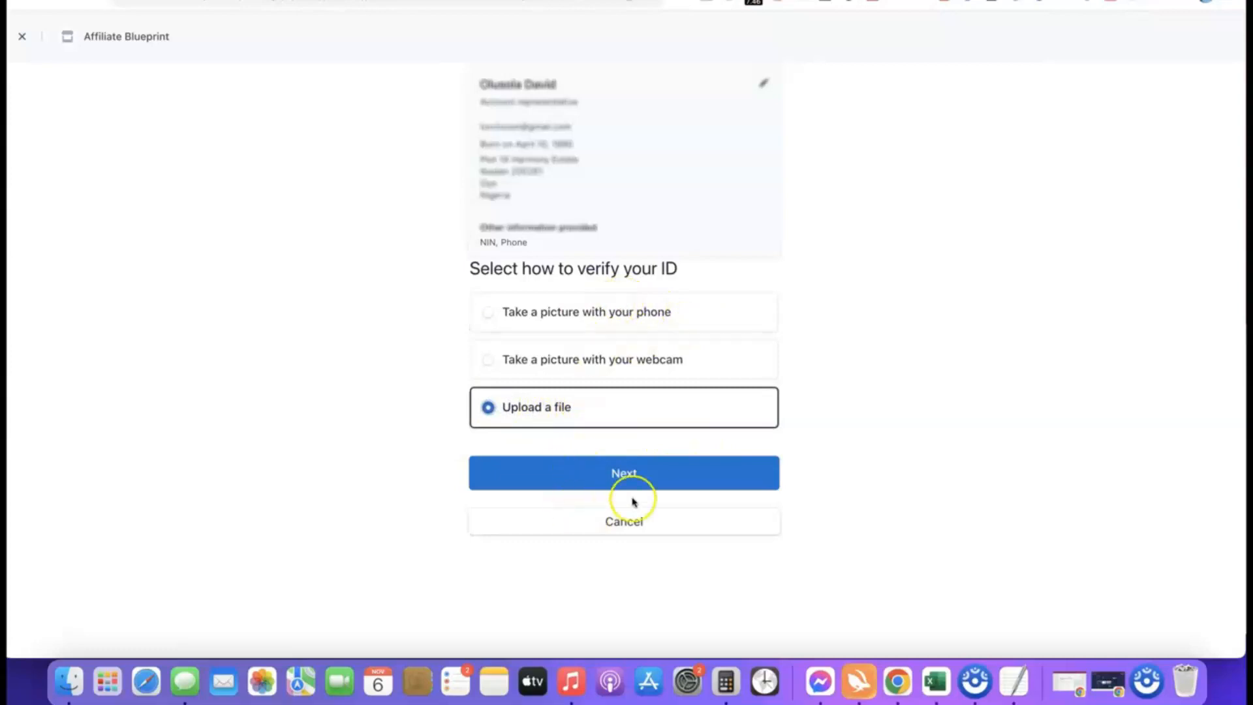
{"action": "left_click", "coordinate": [621, 471]}
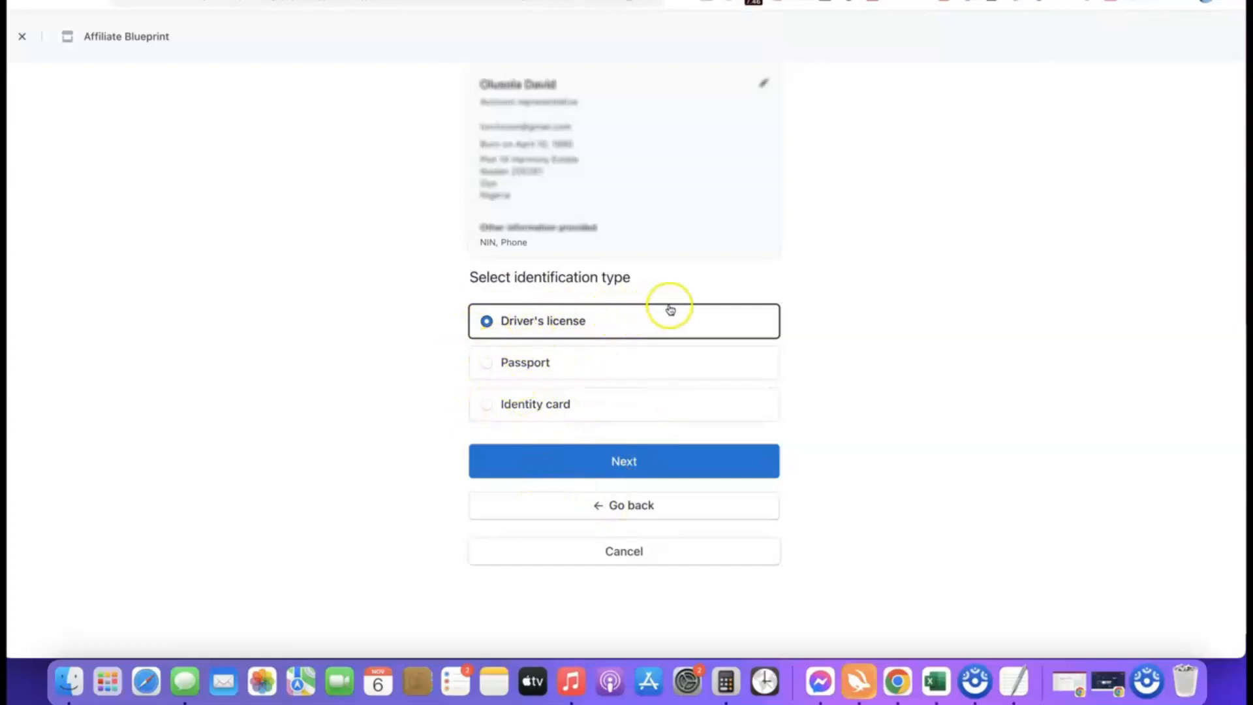
{"action": "left_click", "coordinate": [625, 464]}
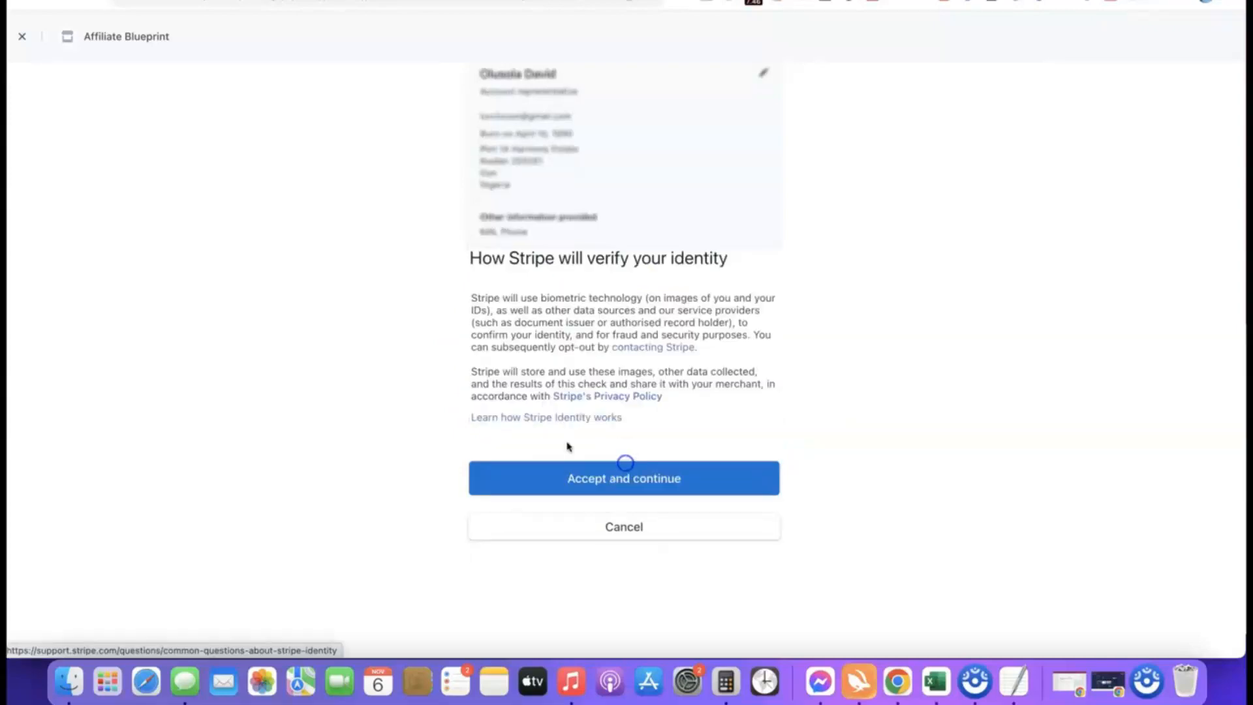
Accept Stripe's identity verification terms and upload the Drivers License image as the front of the identity document
{"action": "left_click", "coordinate": [612, 478]}
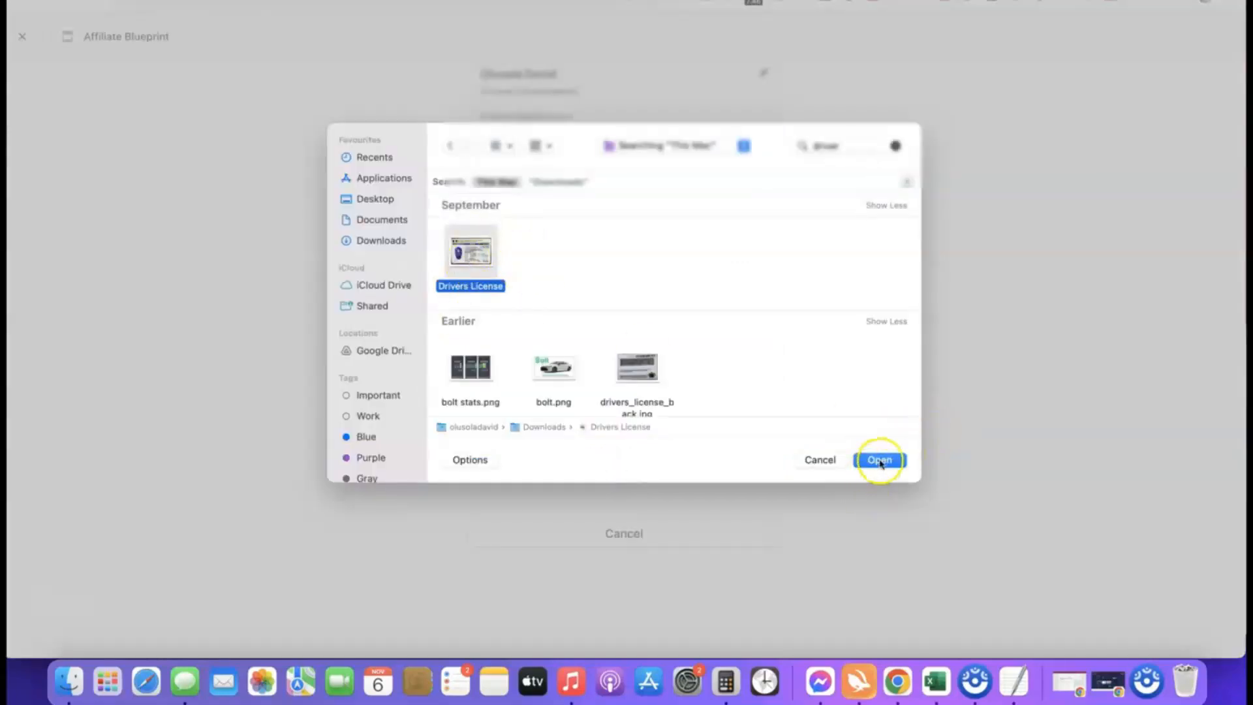
{"action": "left_click", "coordinate": [879, 460]}
{"action": "left_click", "coordinate": [607, 488]}
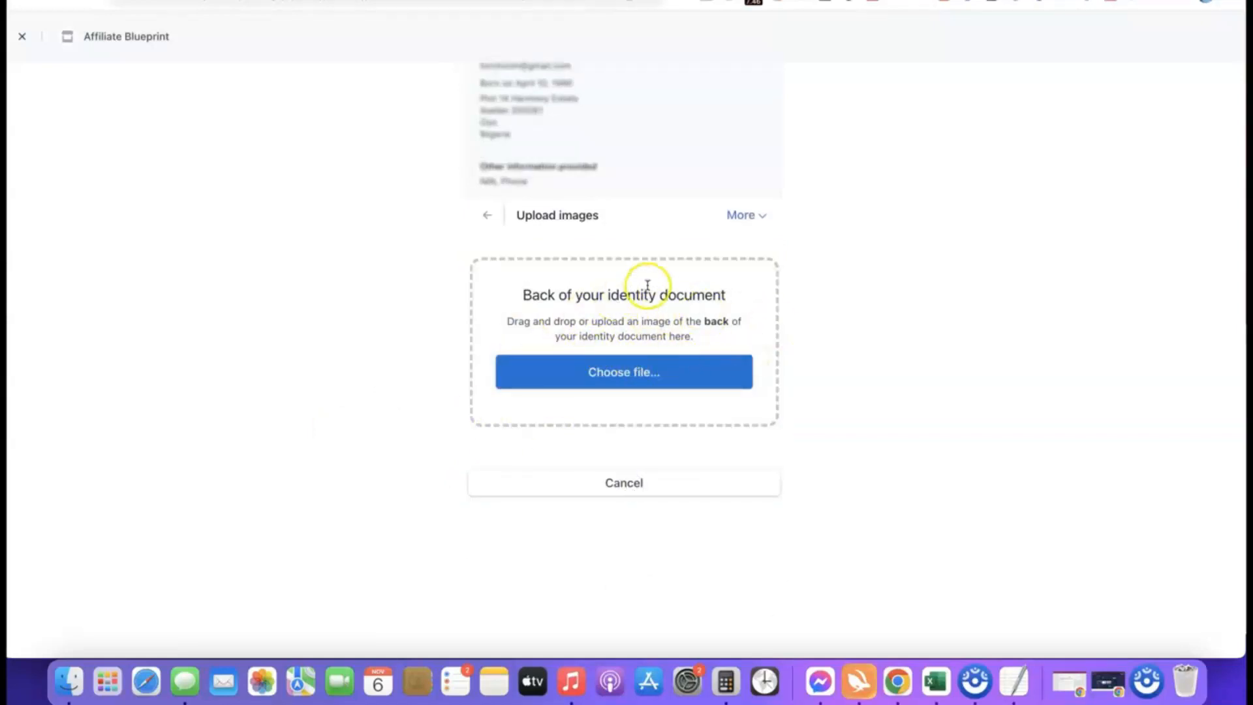
Upload drivers_license_back.jpg as the back of the identity document, continue with that image anyway, and return to the dashboard
{"action": "left_click", "coordinate": [628, 373]}
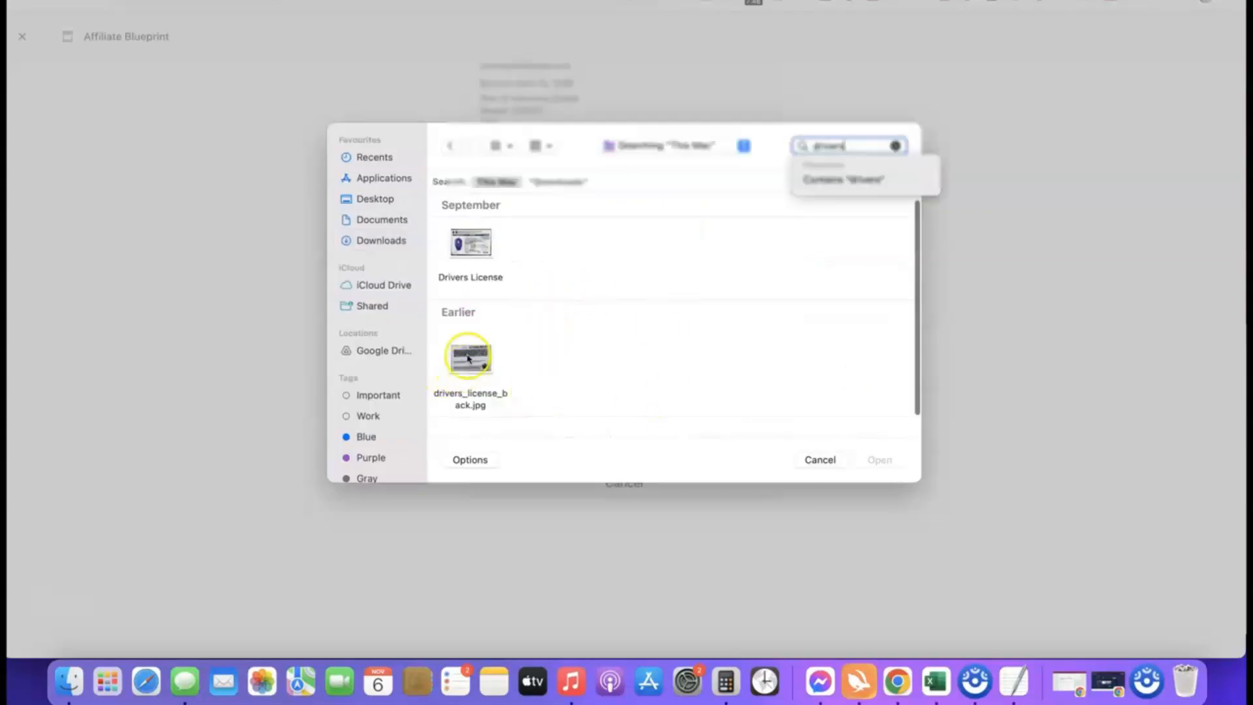
{"action": "left_click", "coordinate": [468, 358]}
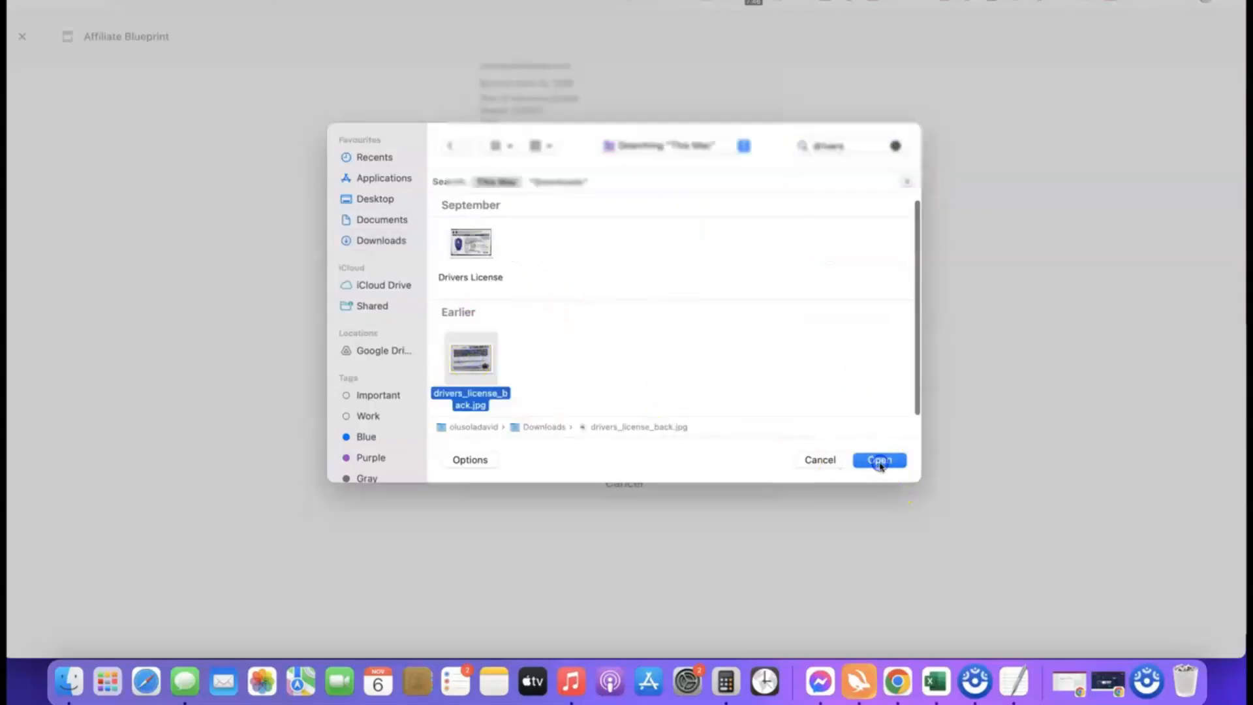
{"action": "left_click", "coordinate": [879, 461]}
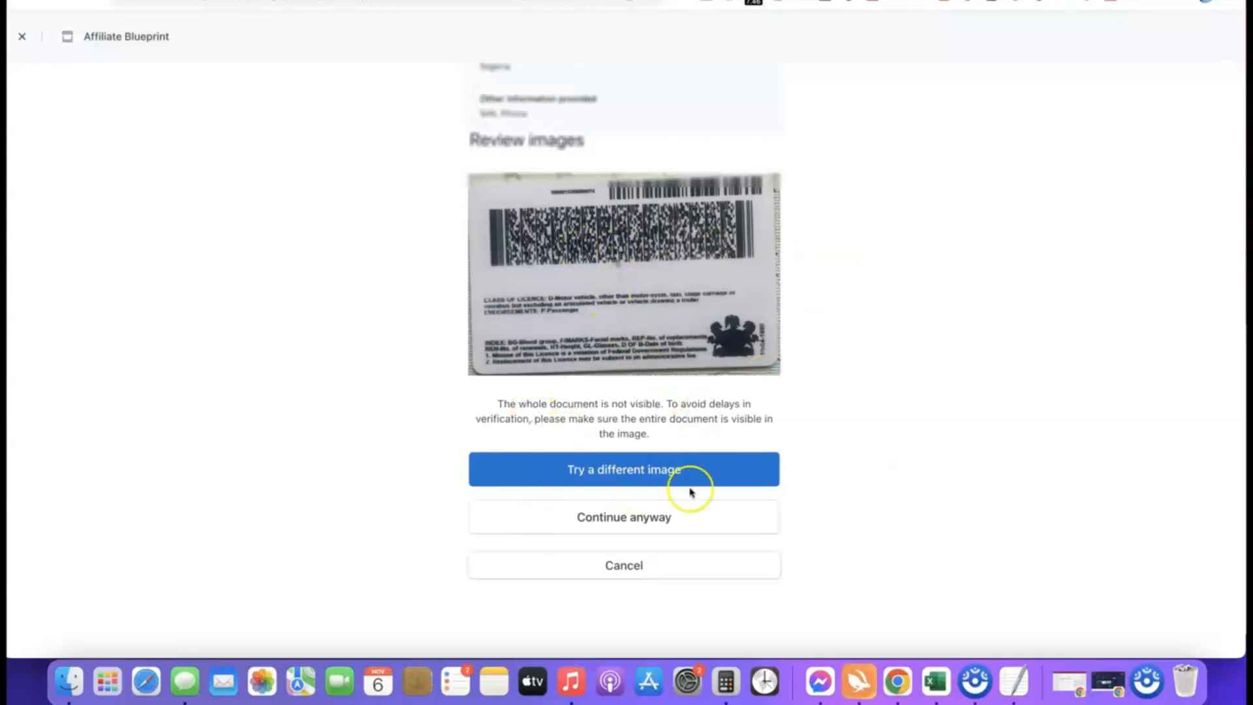
{"action": "left_click", "coordinate": [616, 517]}
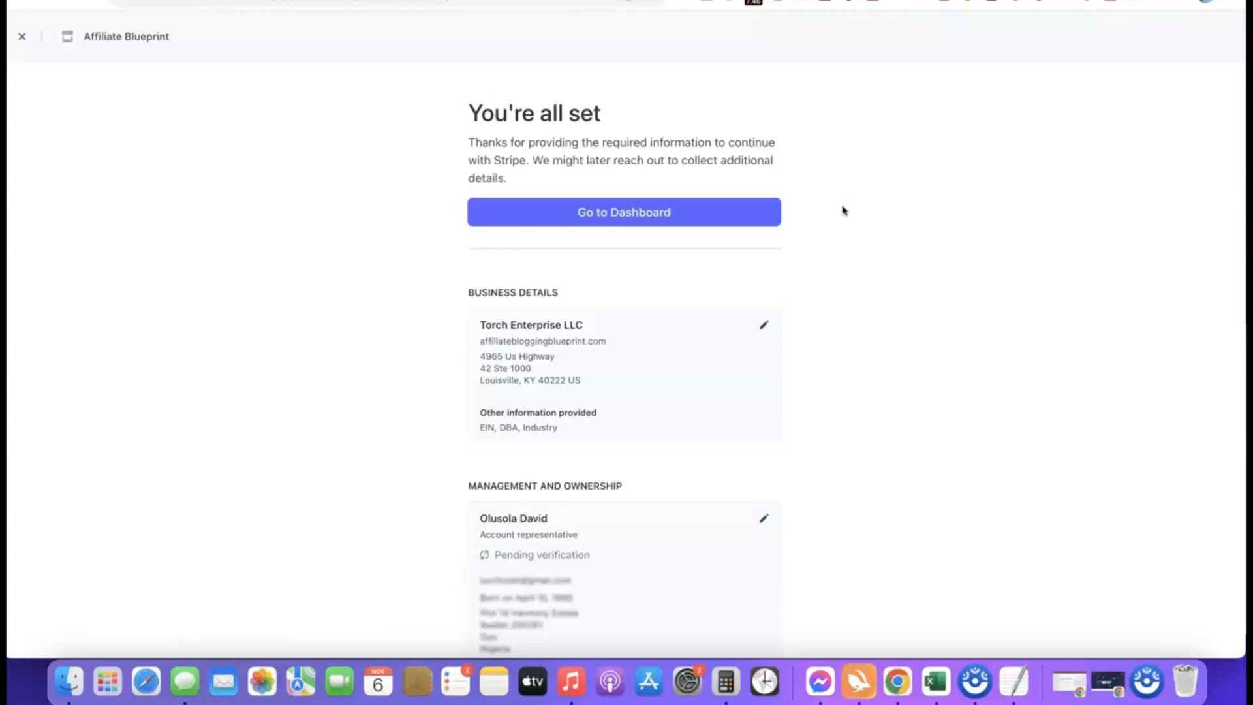
{"action": "left_click", "coordinate": [624, 211]}
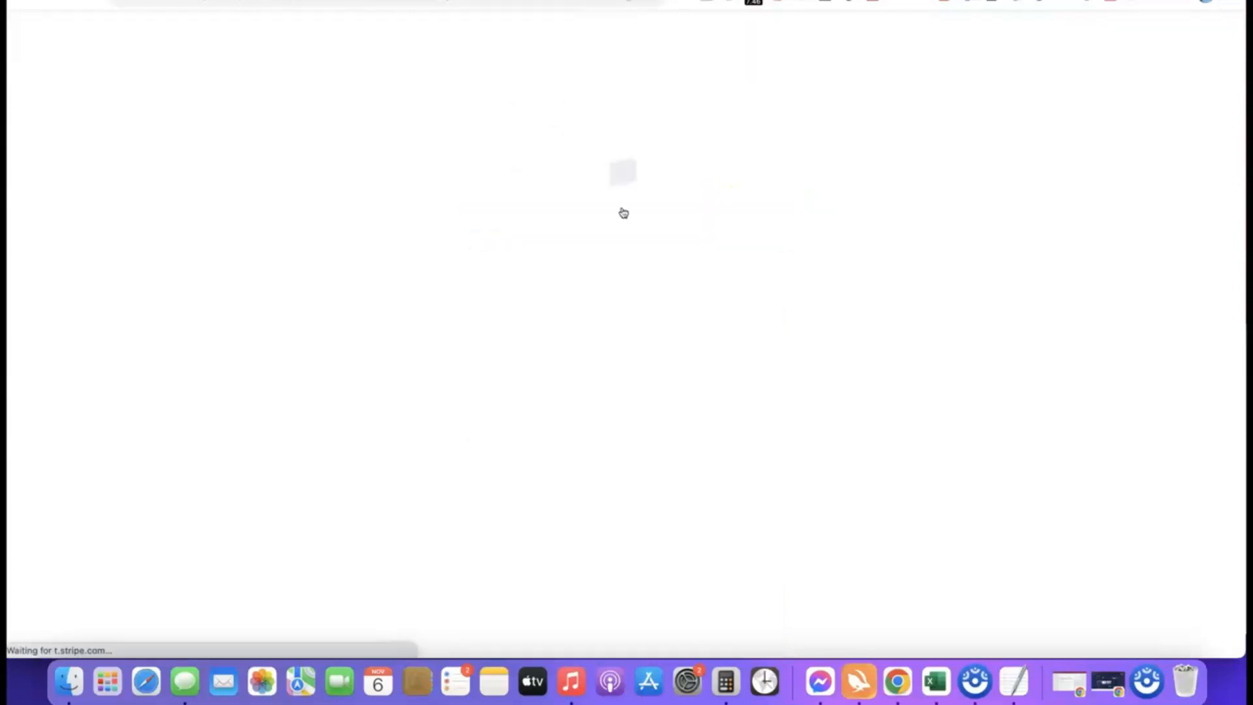